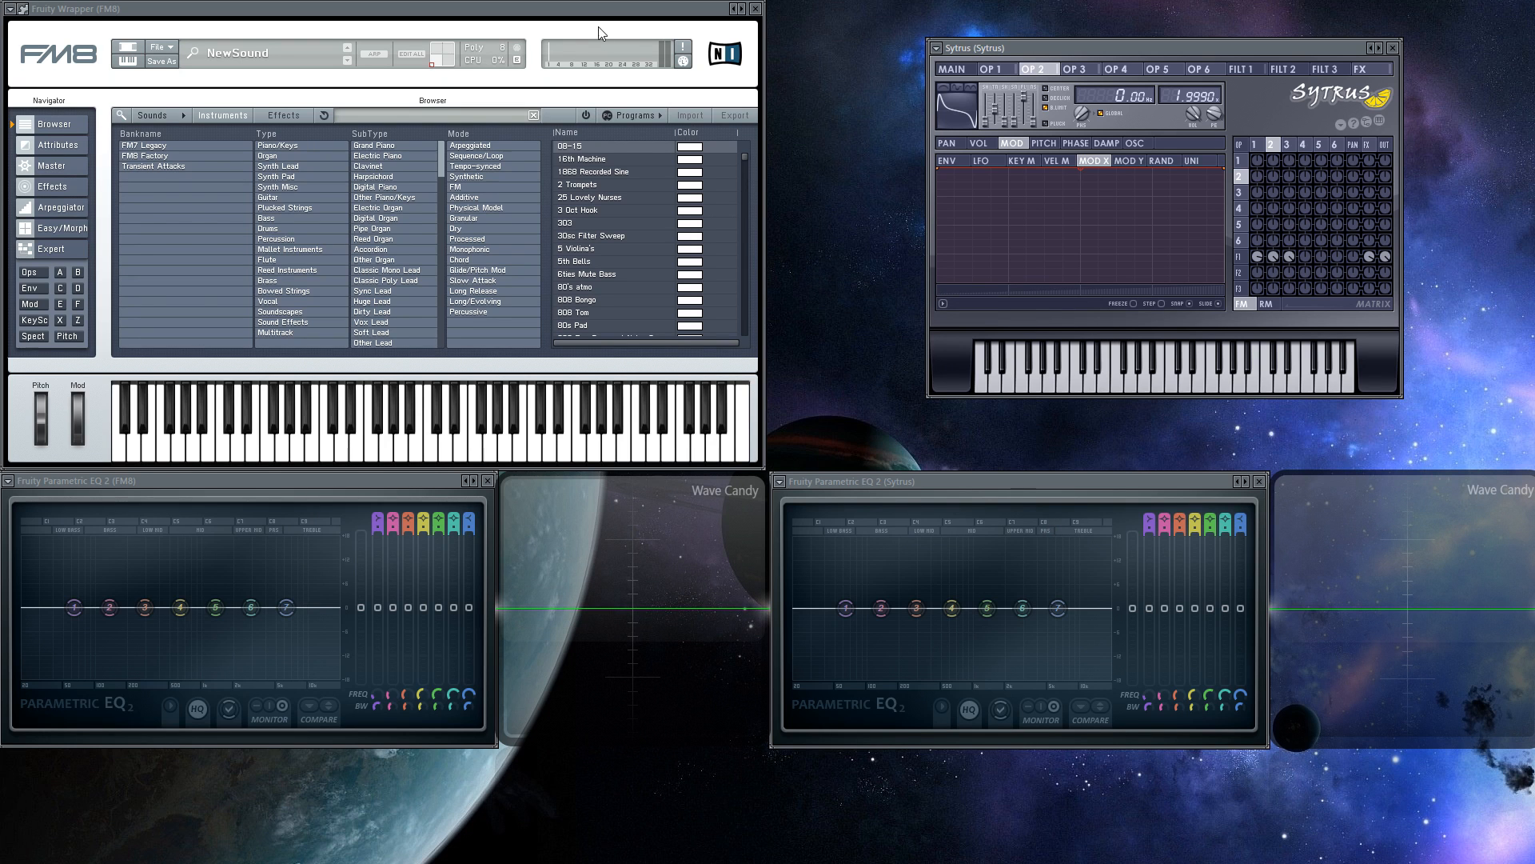
Play test notes in FM8 and in Sytrus to hear their current sounds.
left_click(701, 4)
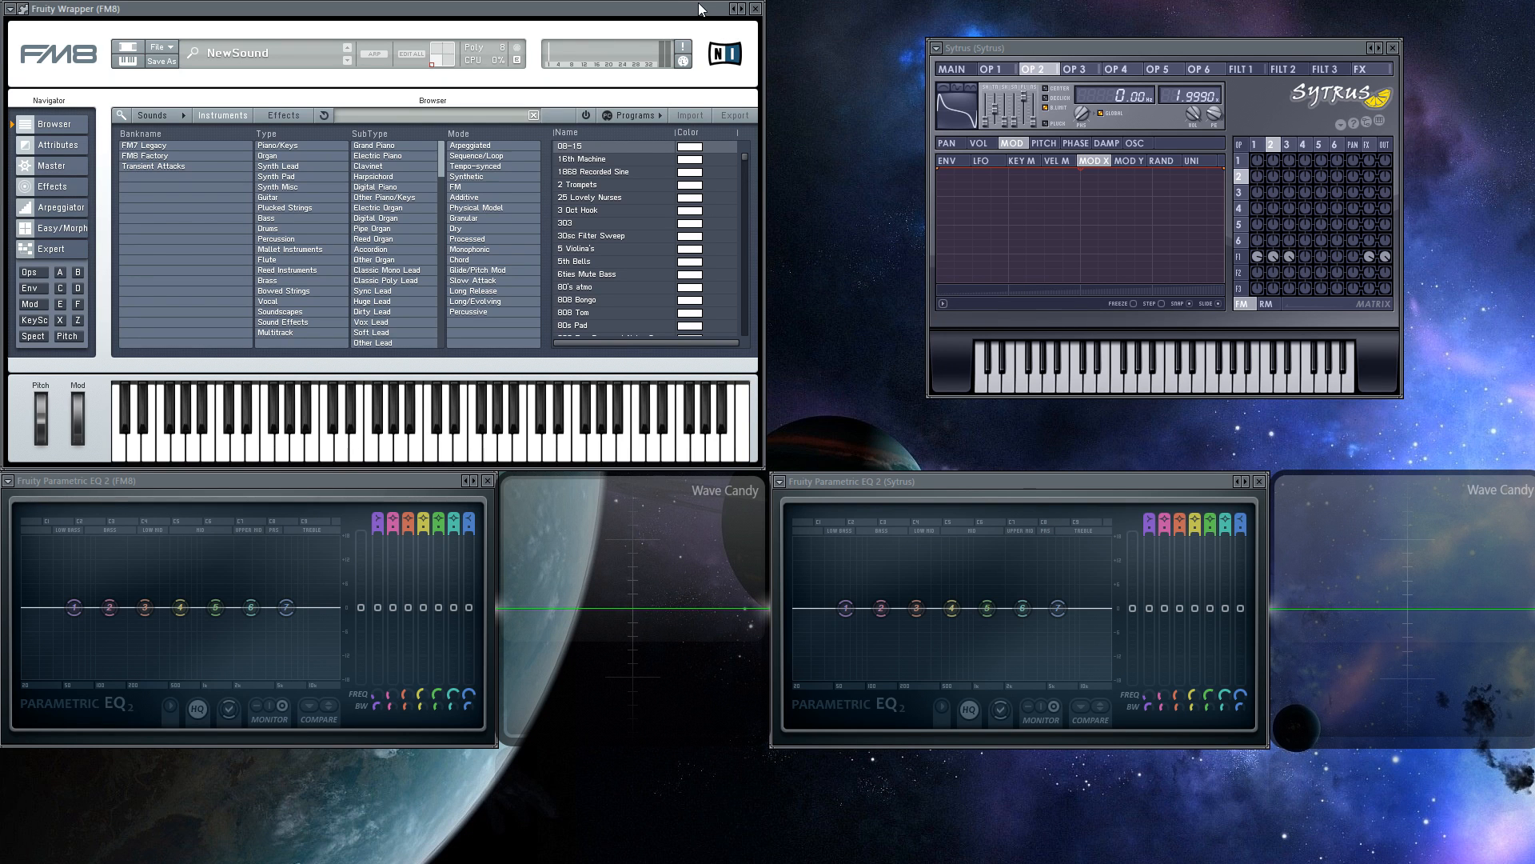
key("v")
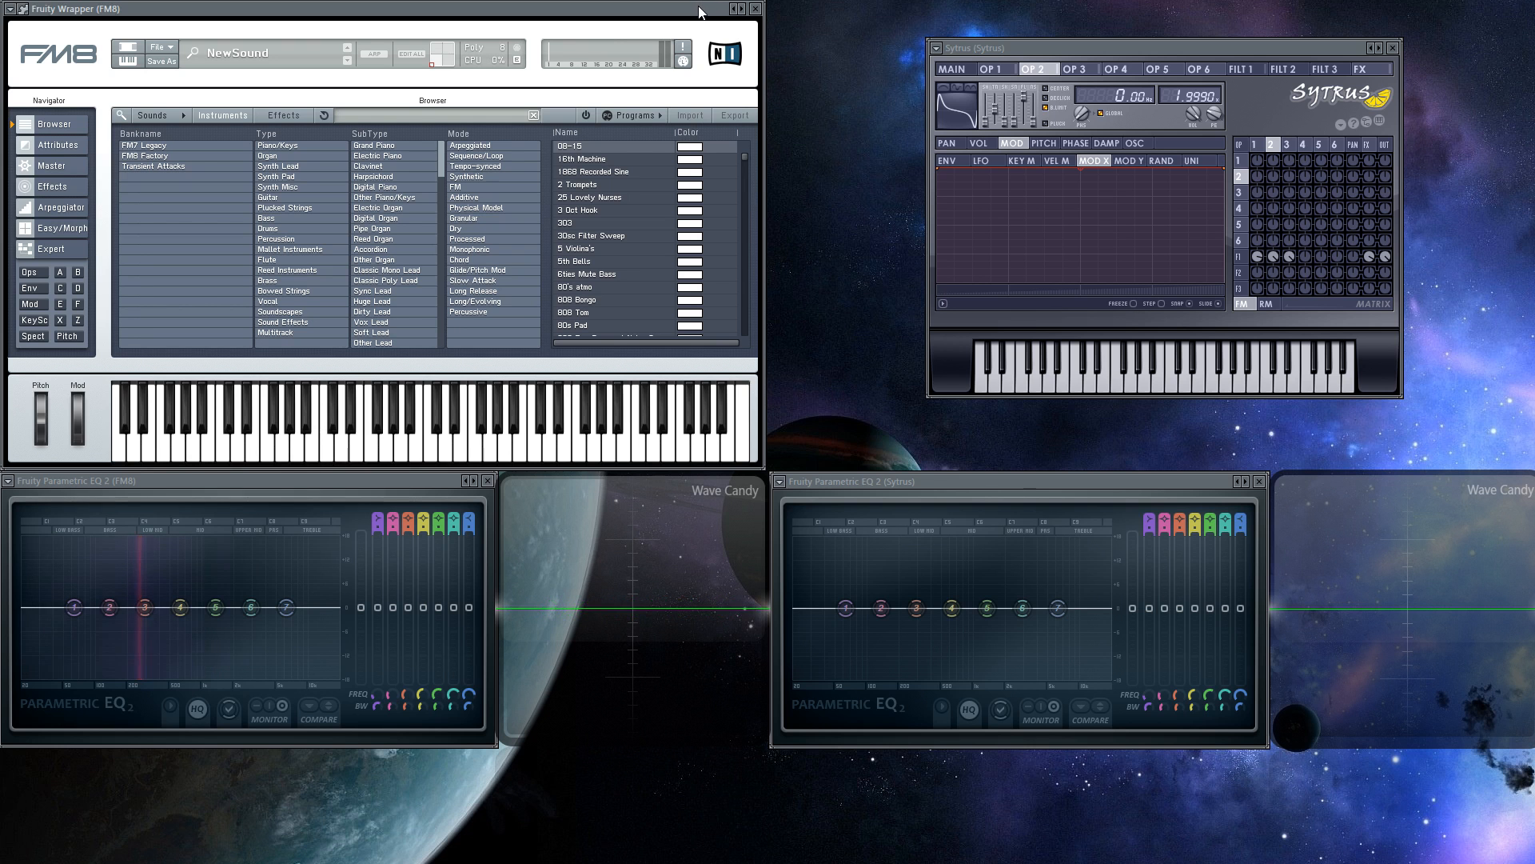
key("x")
left_click(1190, 51)
key("z")
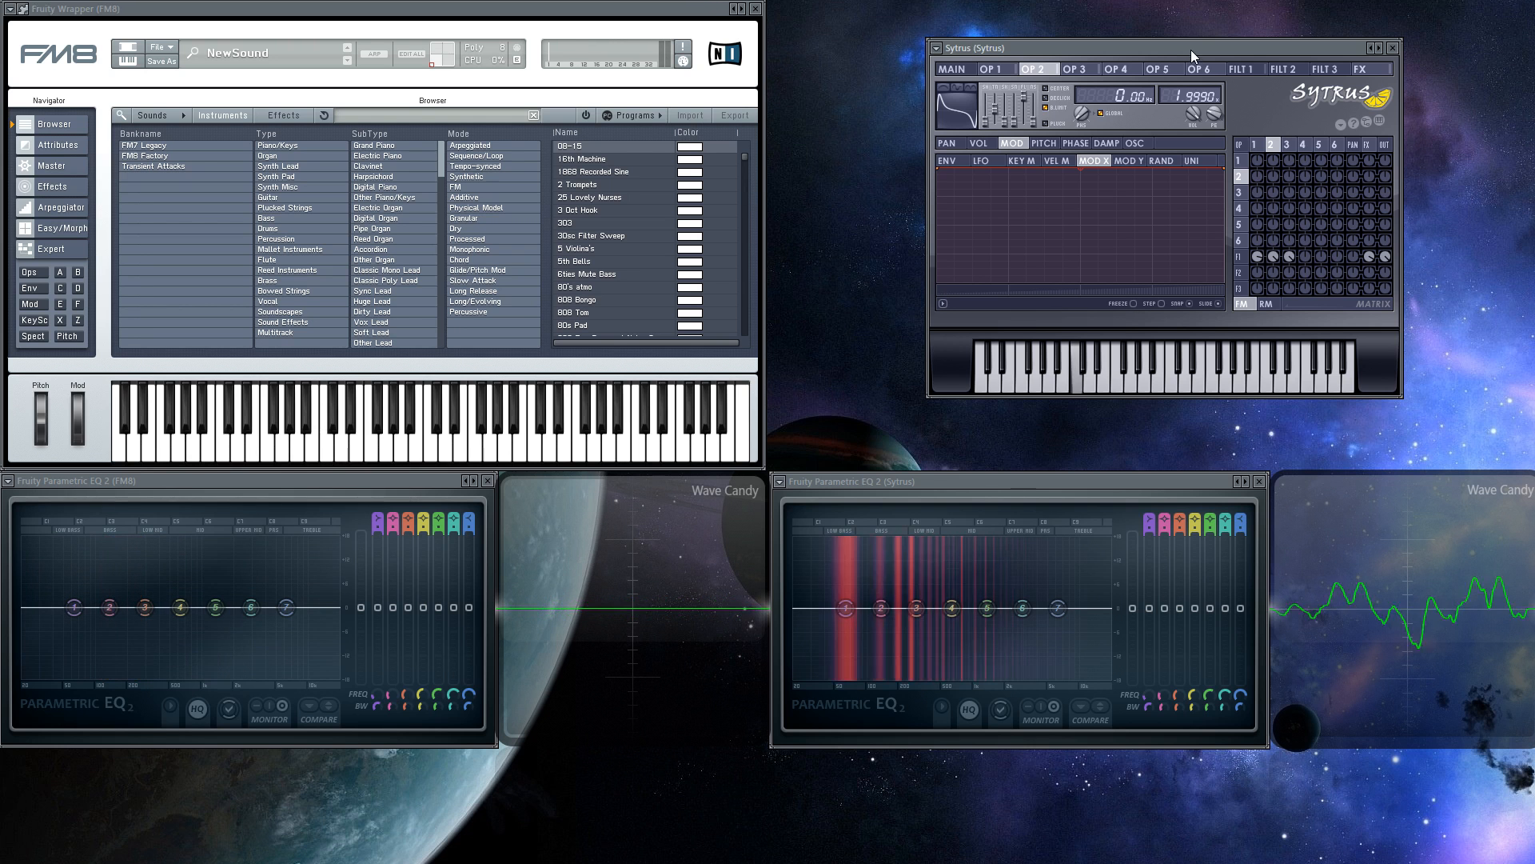
Load the Default preset in Sytrus and play a test note.
left_click(937, 48)
mouse_move(982, 98)
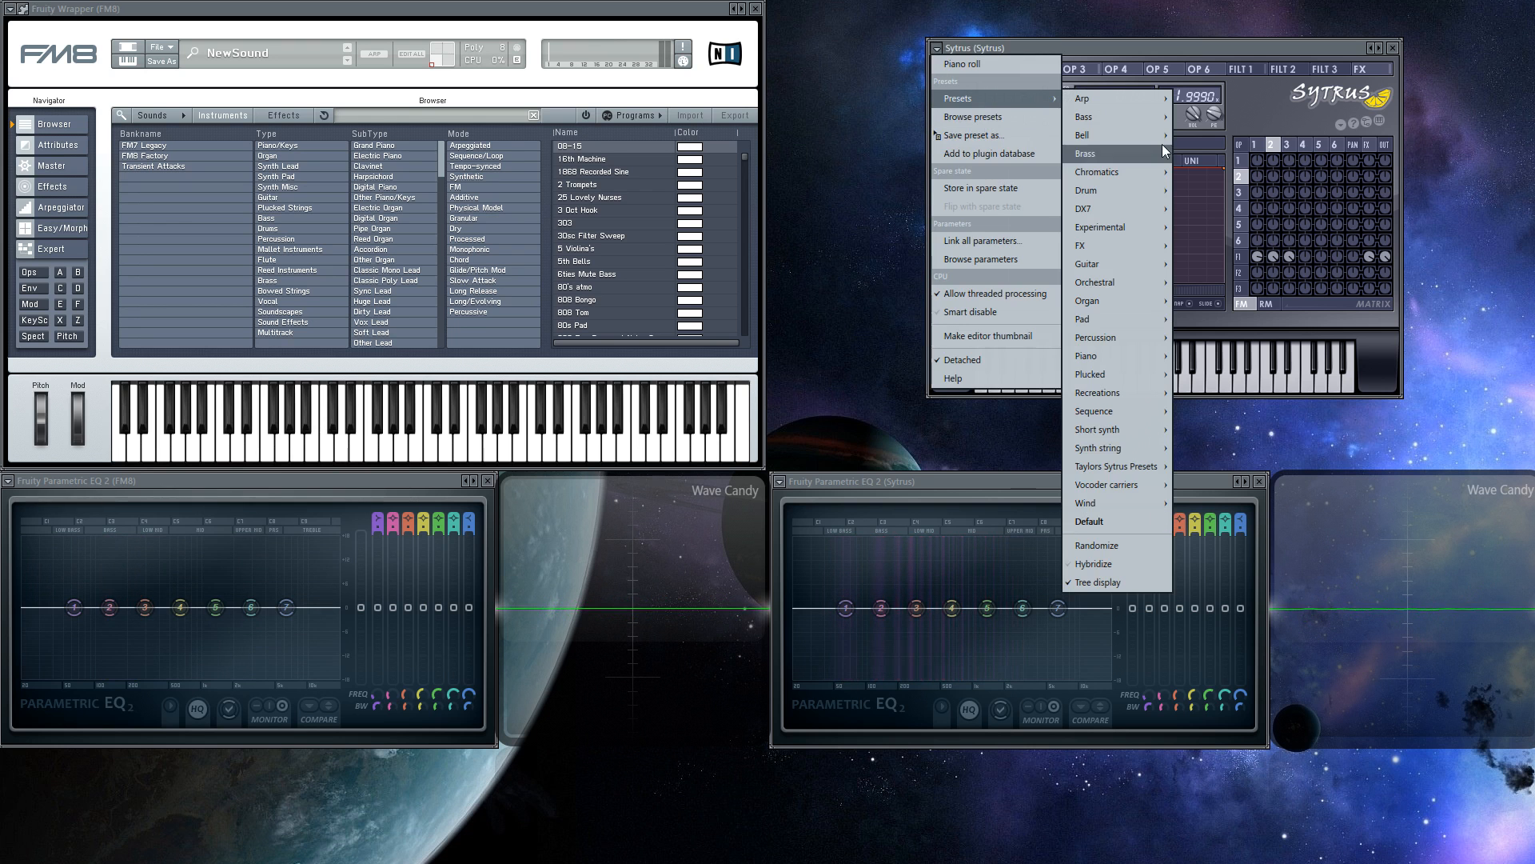
left_click(1149, 523)
key("z")
Play the same note in FM8 and Sytrus to compare their initial sounds.
left_click(608, 8)
key("z")
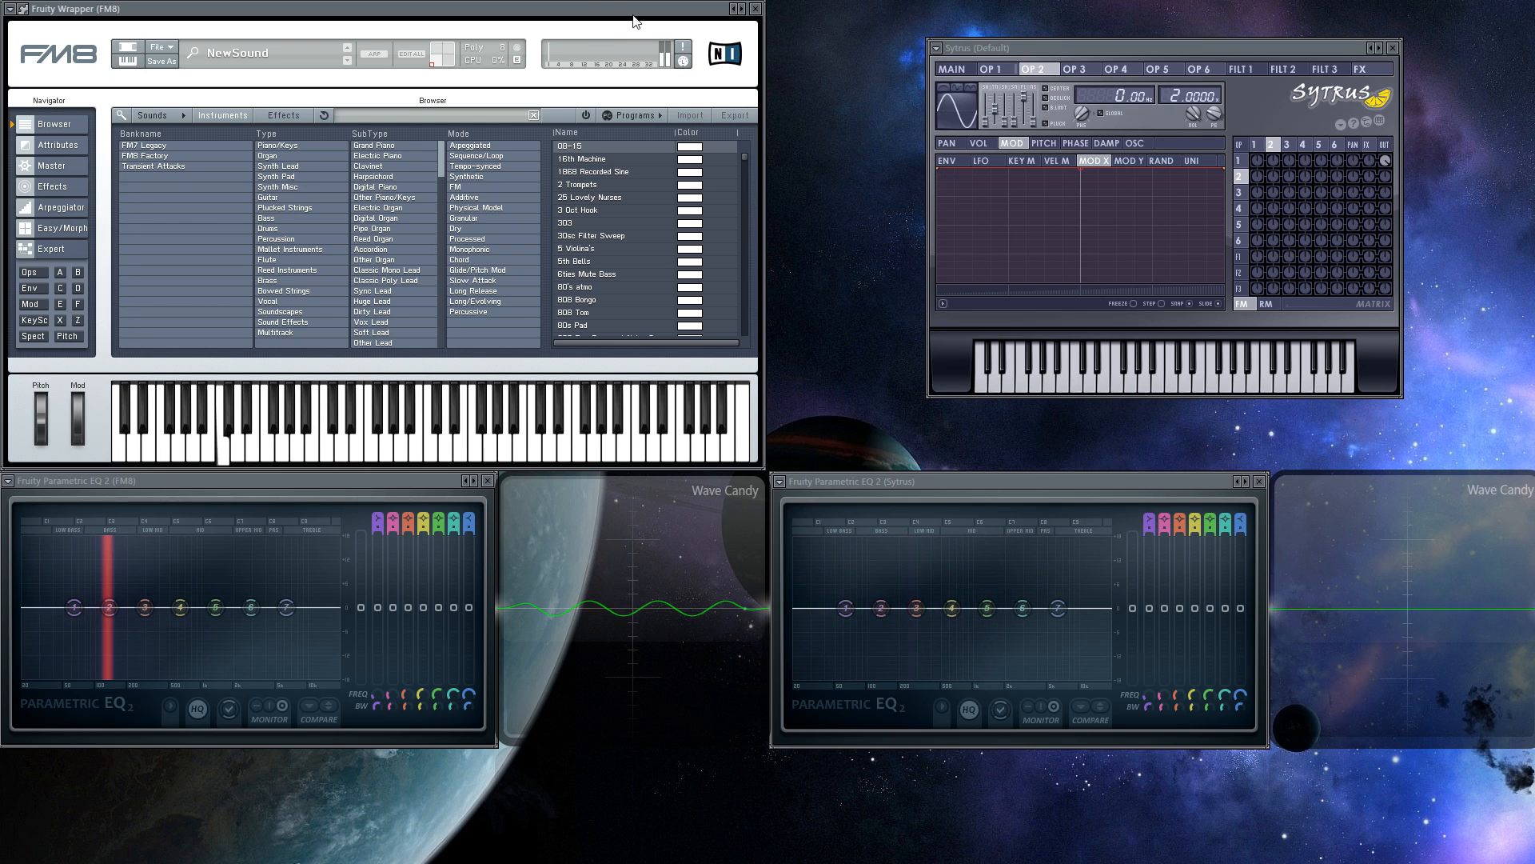
left_click(1250, 53)
key("z")
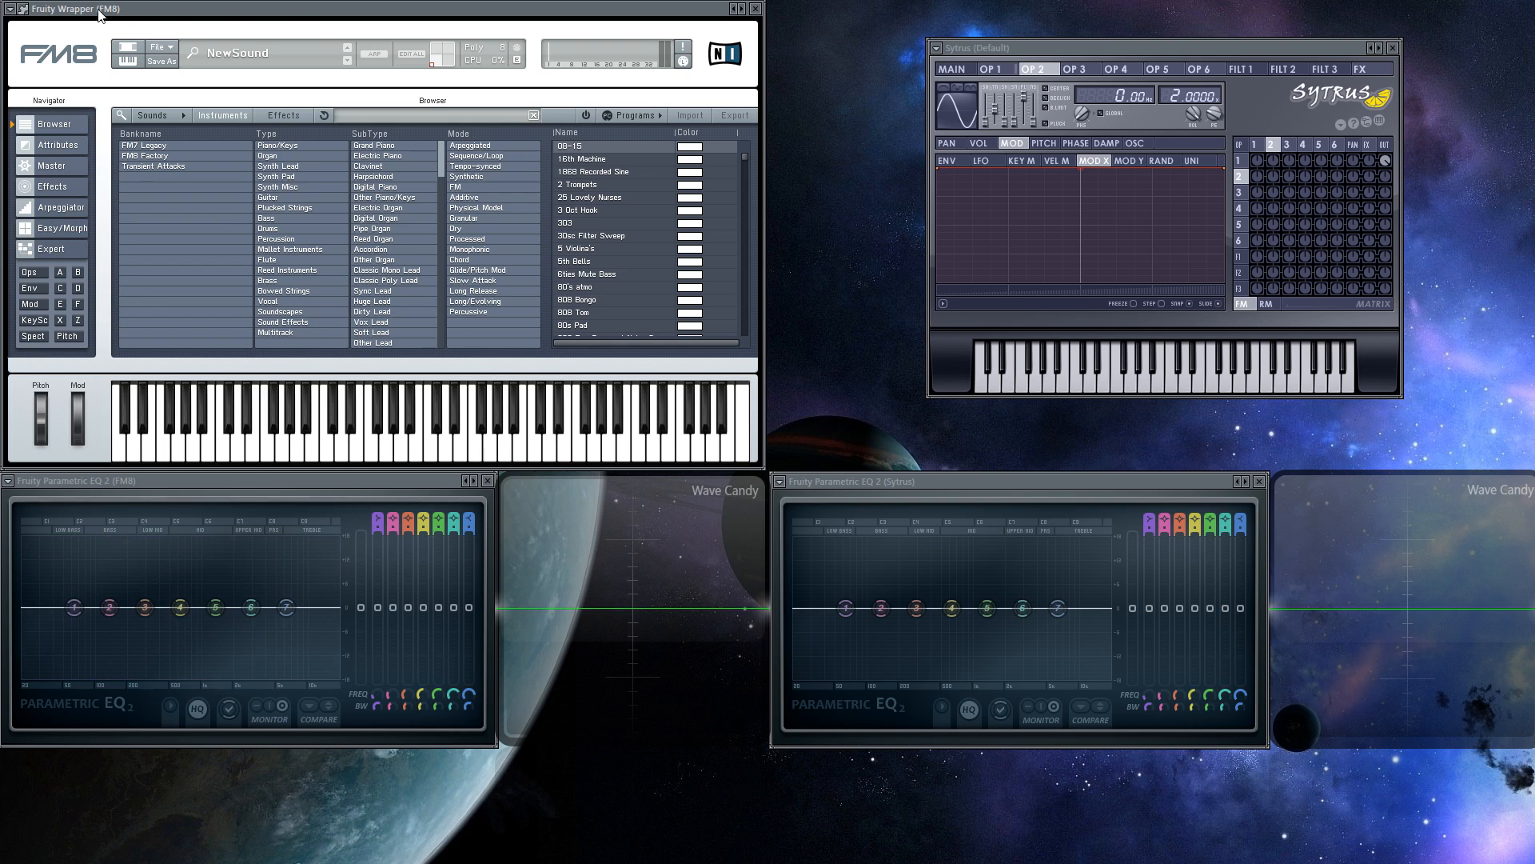
Show FM8's Expert operator overview with the FM matrix and play a note.
left_click(58, 247)
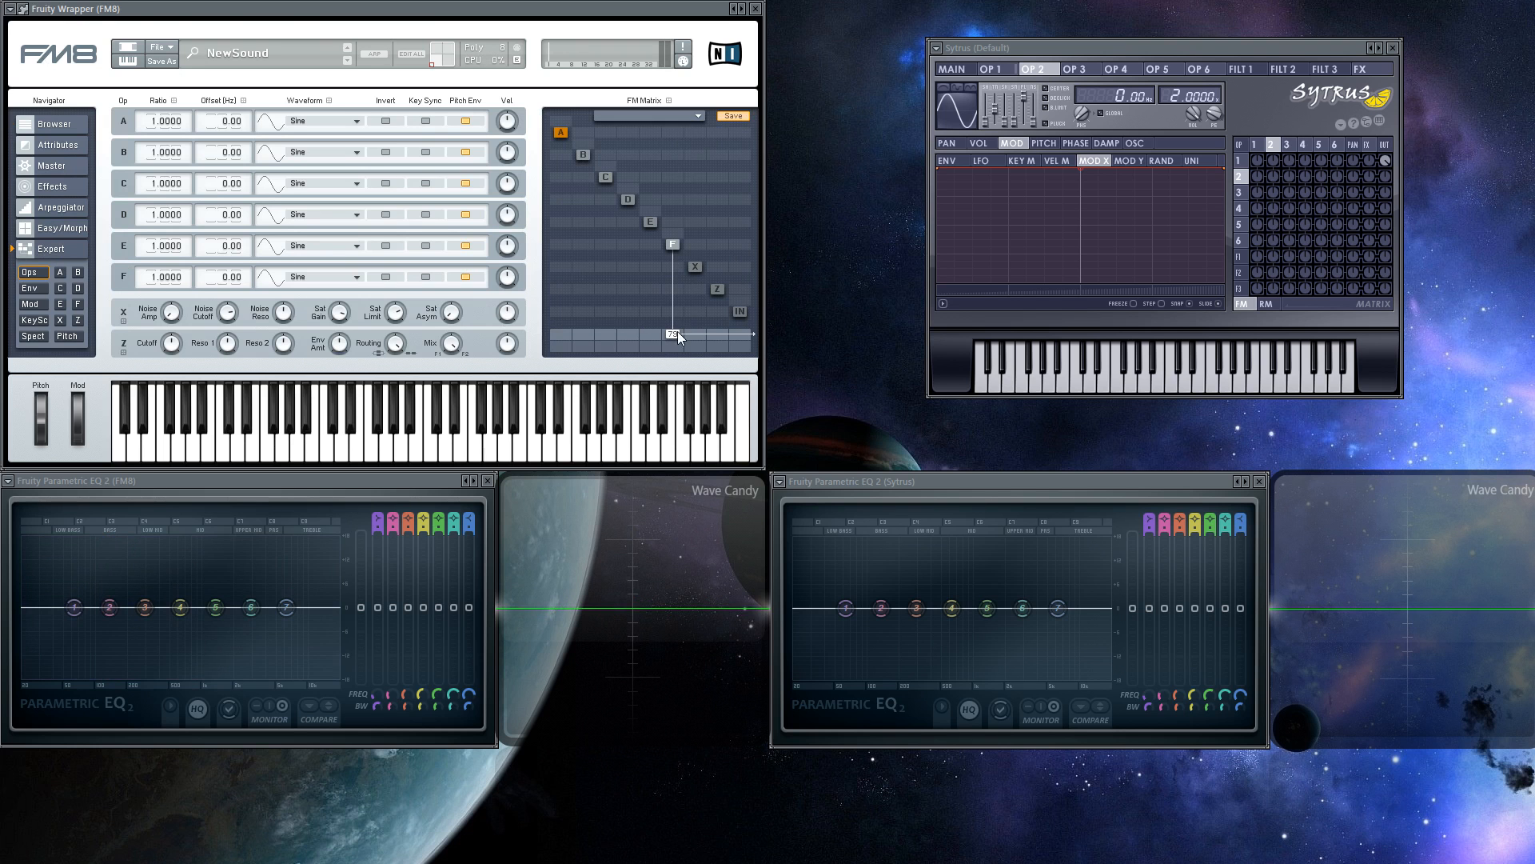
key("z")
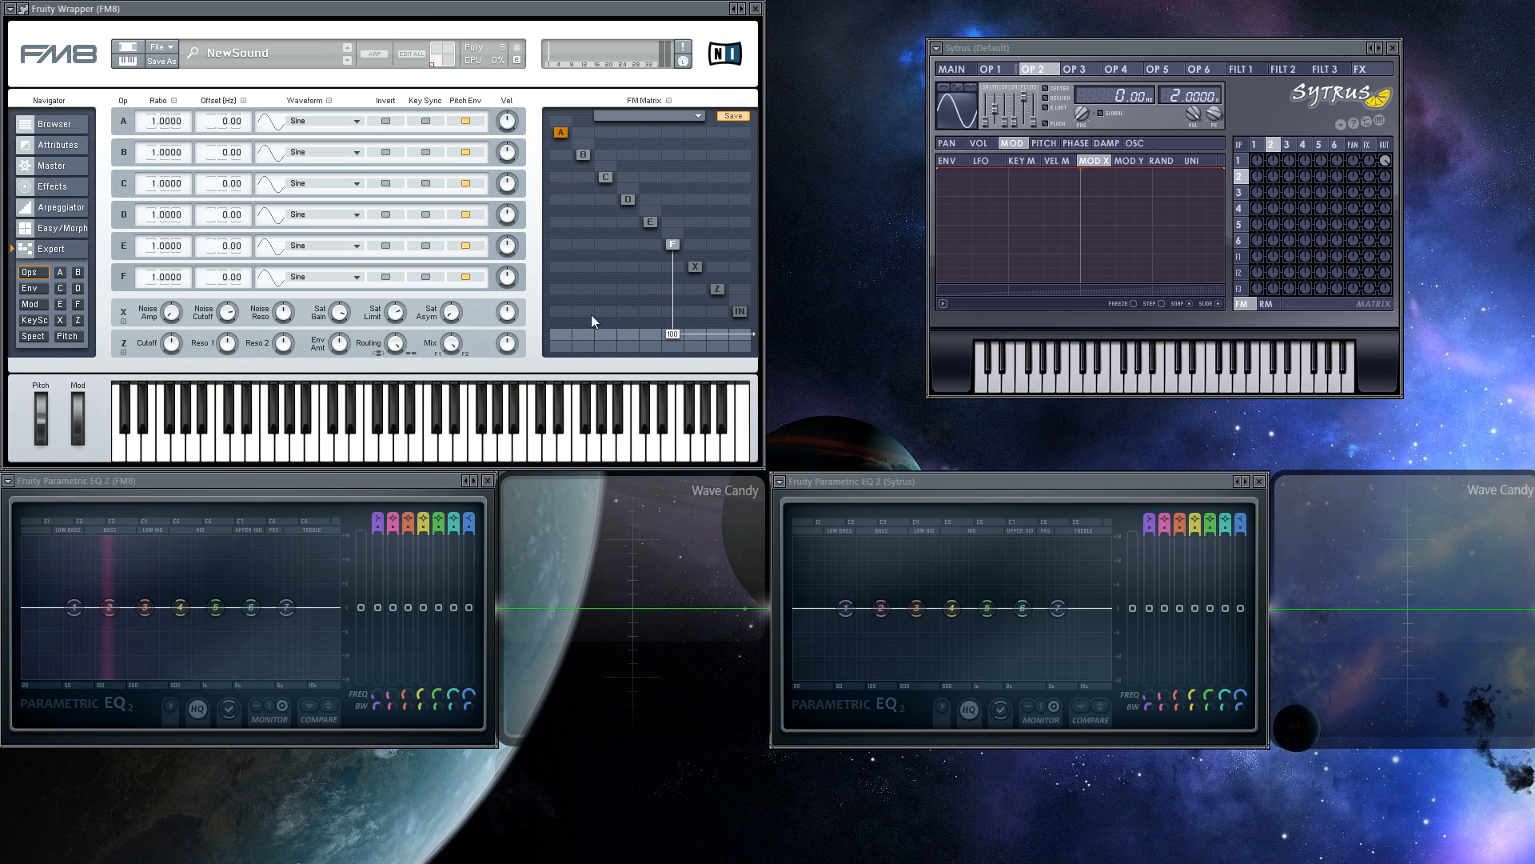
Lower operator 1's output level in the Sytrus matrix, playing the same note in both synths to match the loudness.
left_click(1268, 46)
key("z")
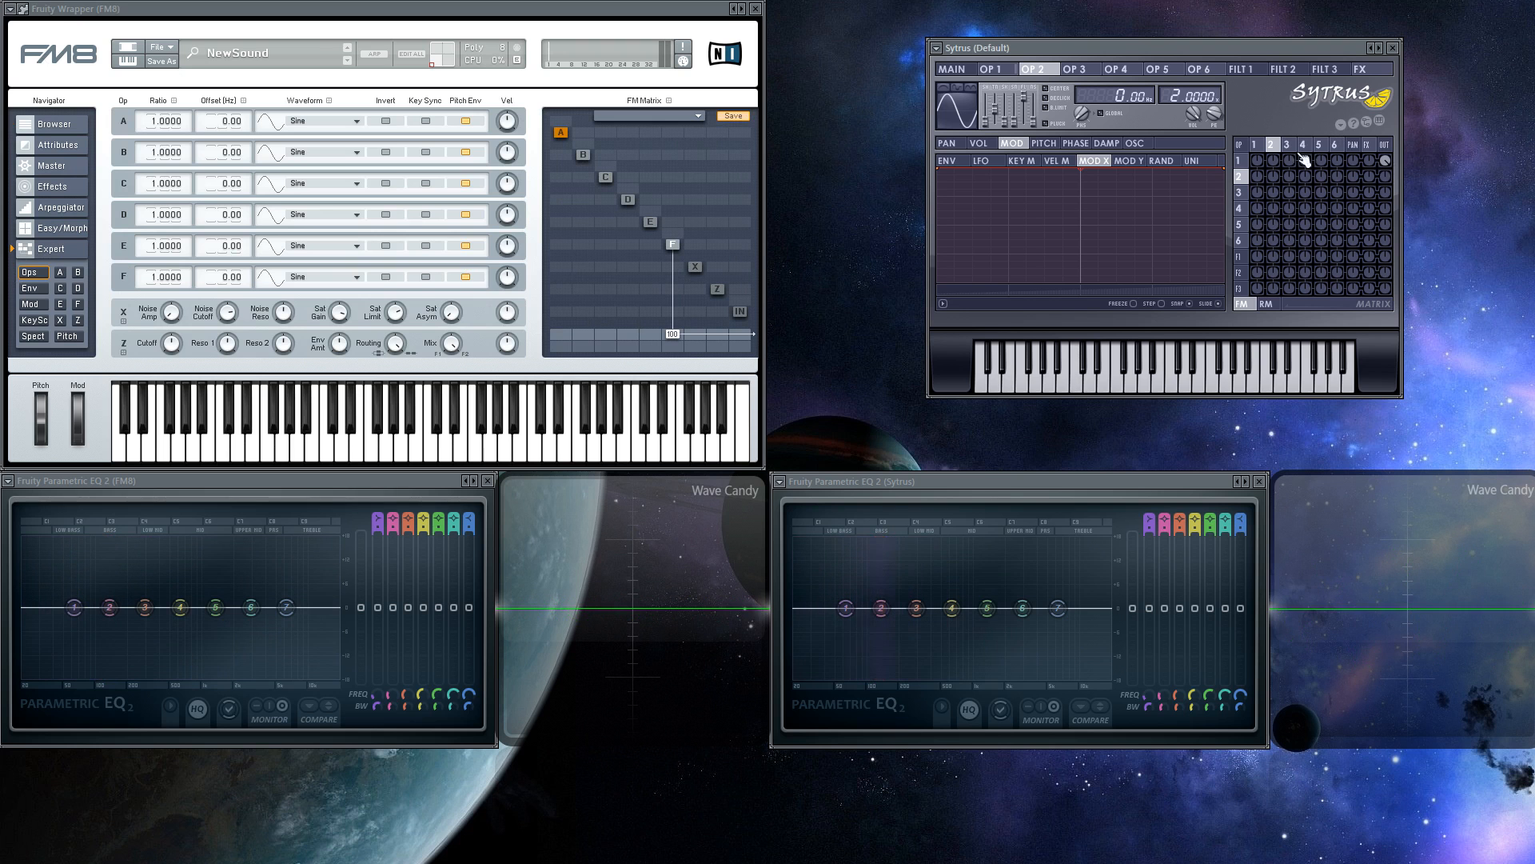
key("z")
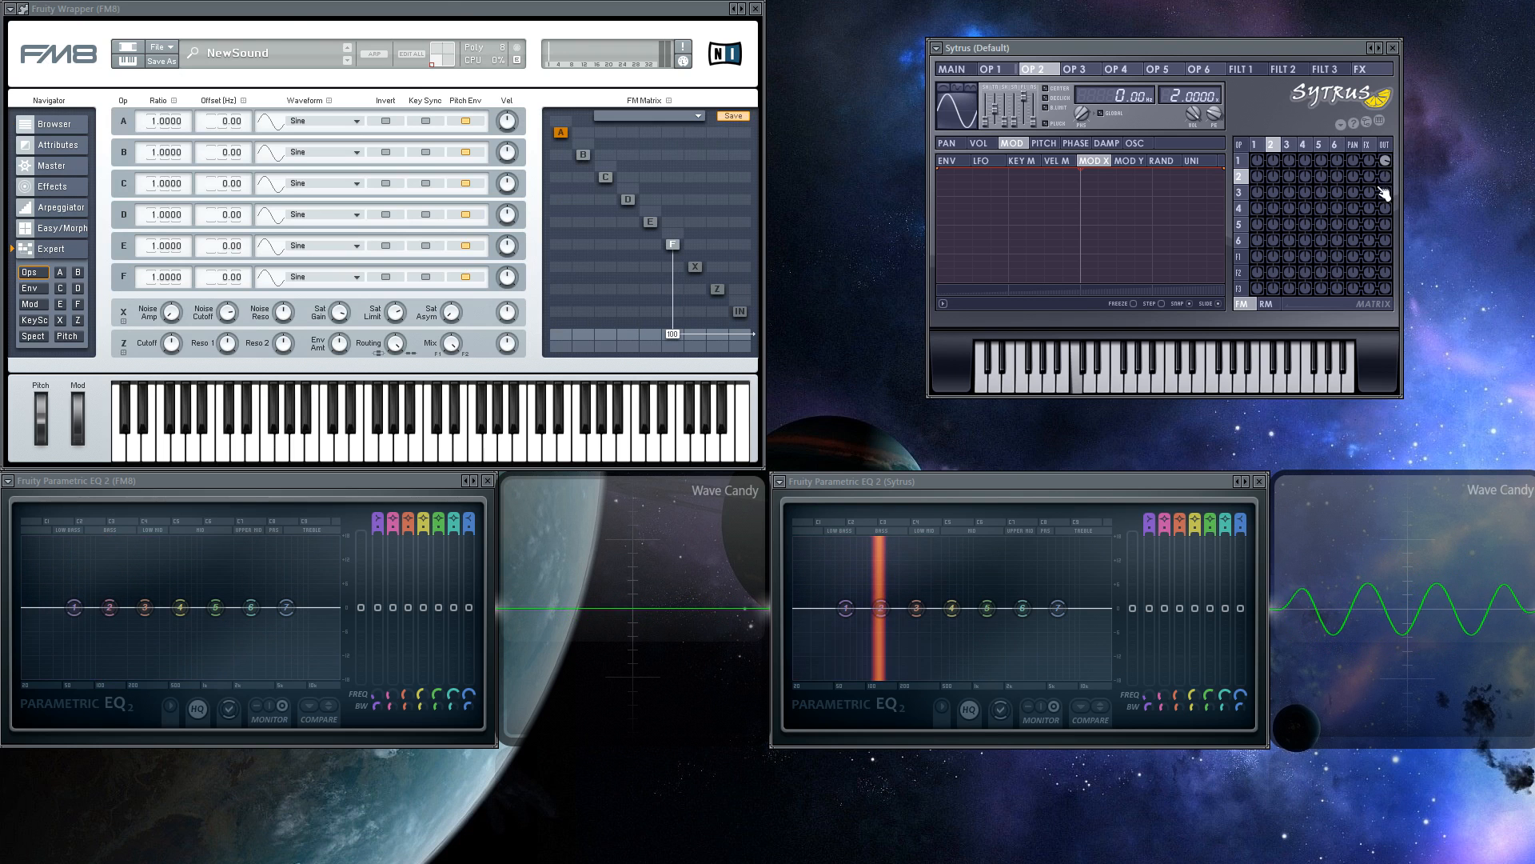
left_click(467, 7)
key("z")
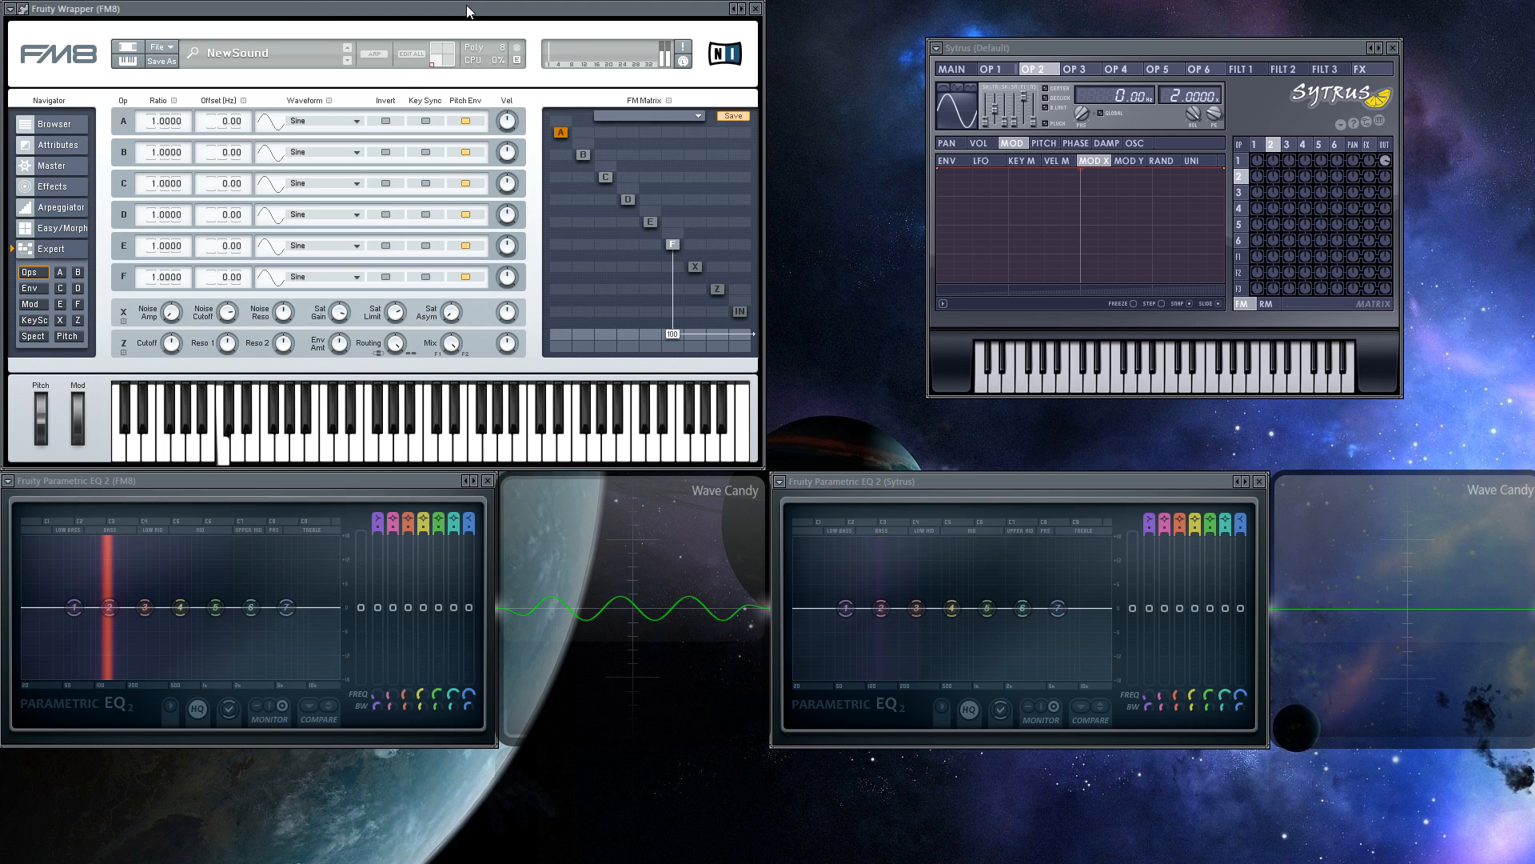
left_click(1319, 48)
key("z")
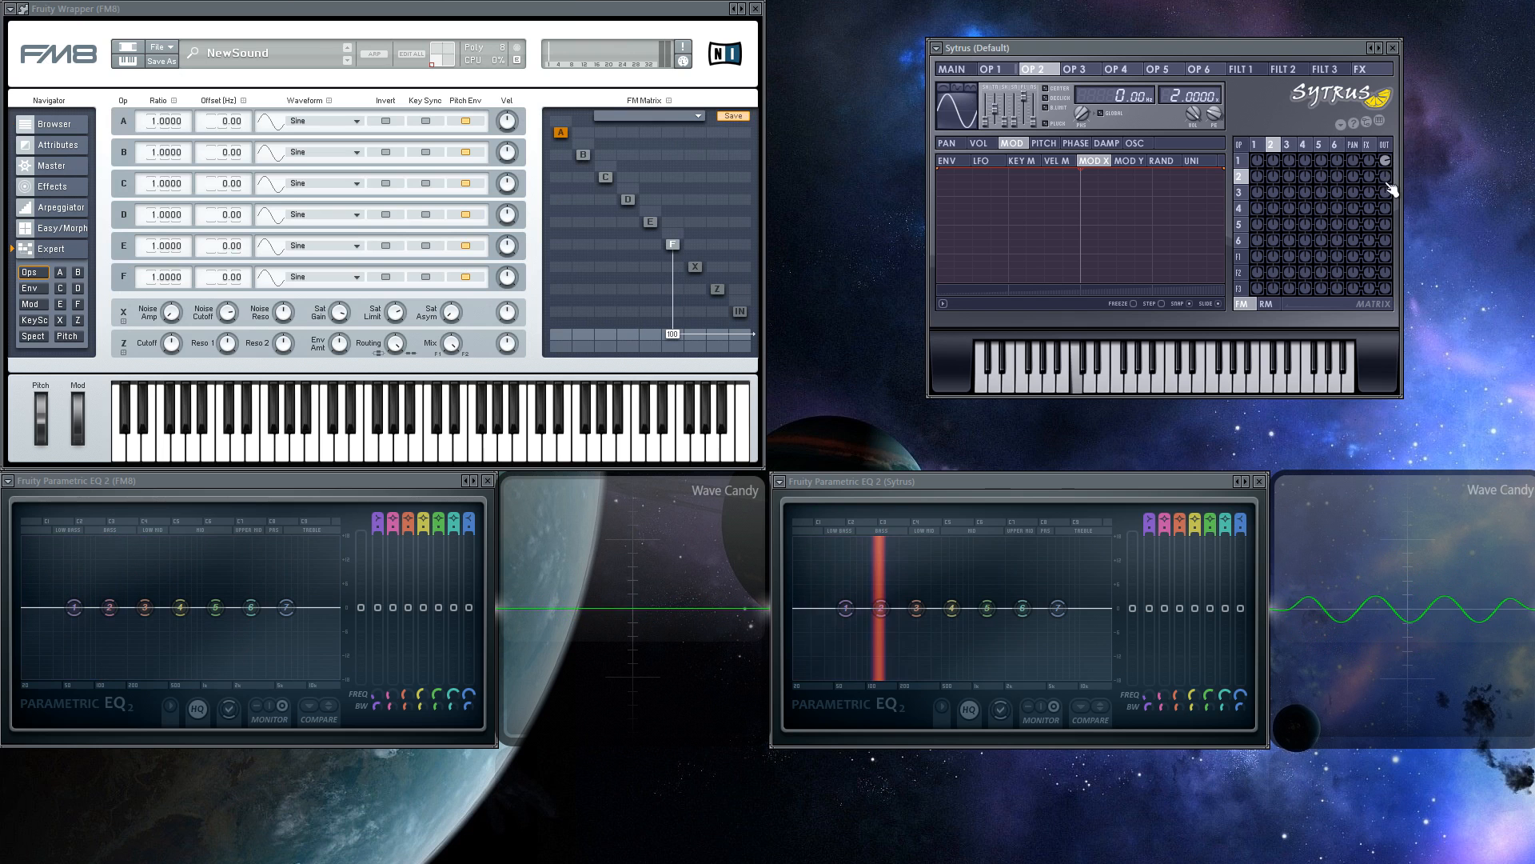
Alternate the same note between FM8 and Sytrus to compare their plain sine tones and levels.
left_click(572, 5)
key("z")
left_click(985, 50)
key("z")
left_click(656, 4)
key("z")
left_click(1072, 47)
key("z")
left_click(676, 7)
key("z")
left_click(1089, 46)
key("z")
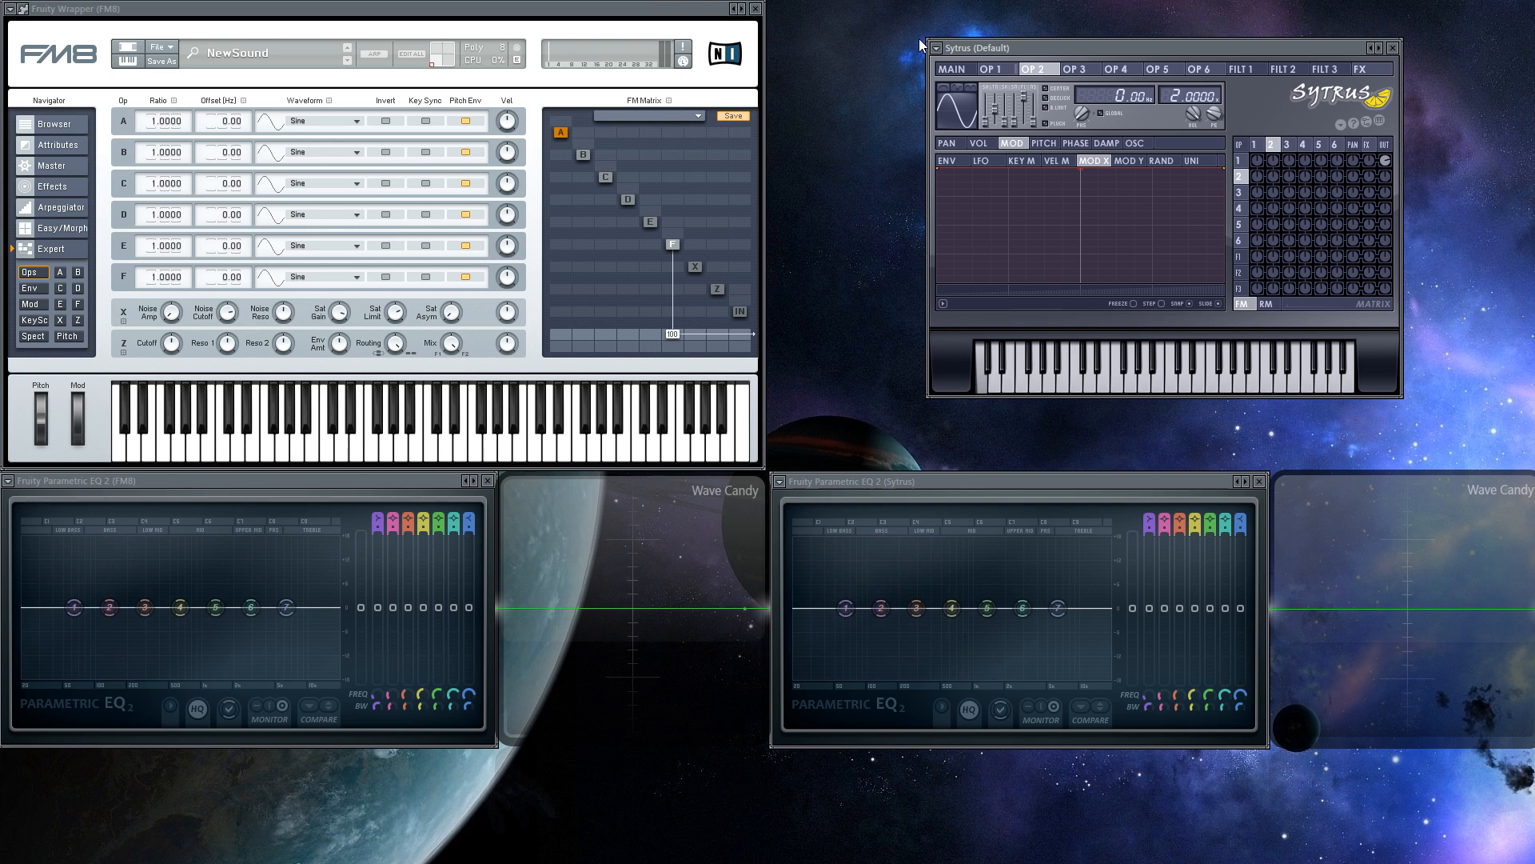
key("z")
left_click(512, 9)
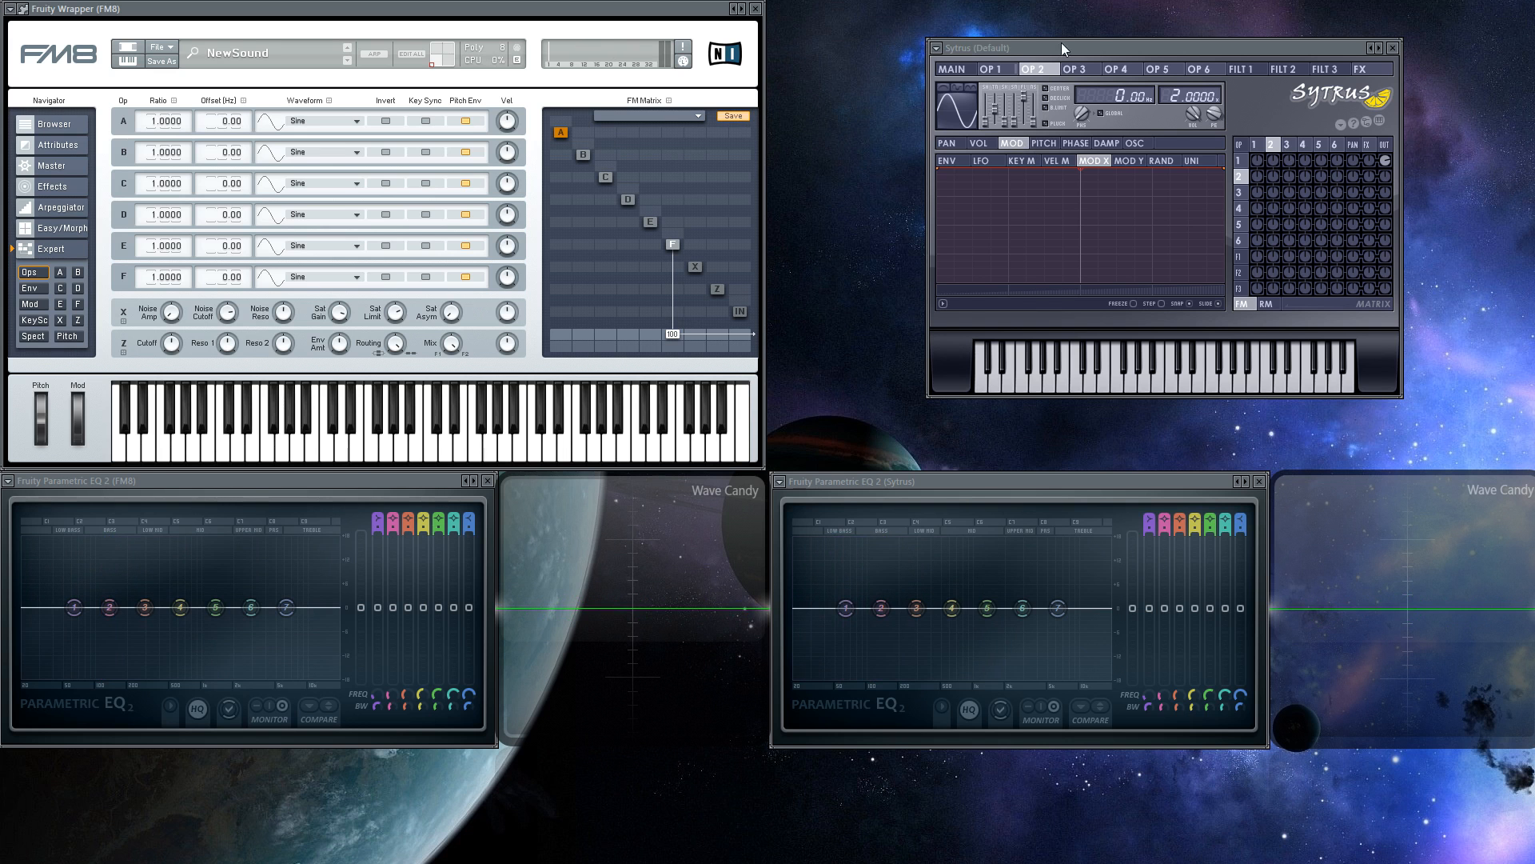
Go through Sytrus's Main and operator 1 pages to operator 2, and raise its modulation of operator 1 in the matrix.
left_click(1001, 69)
left_click(966, 70)
left_click(991, 70)
left_click(955, 69)
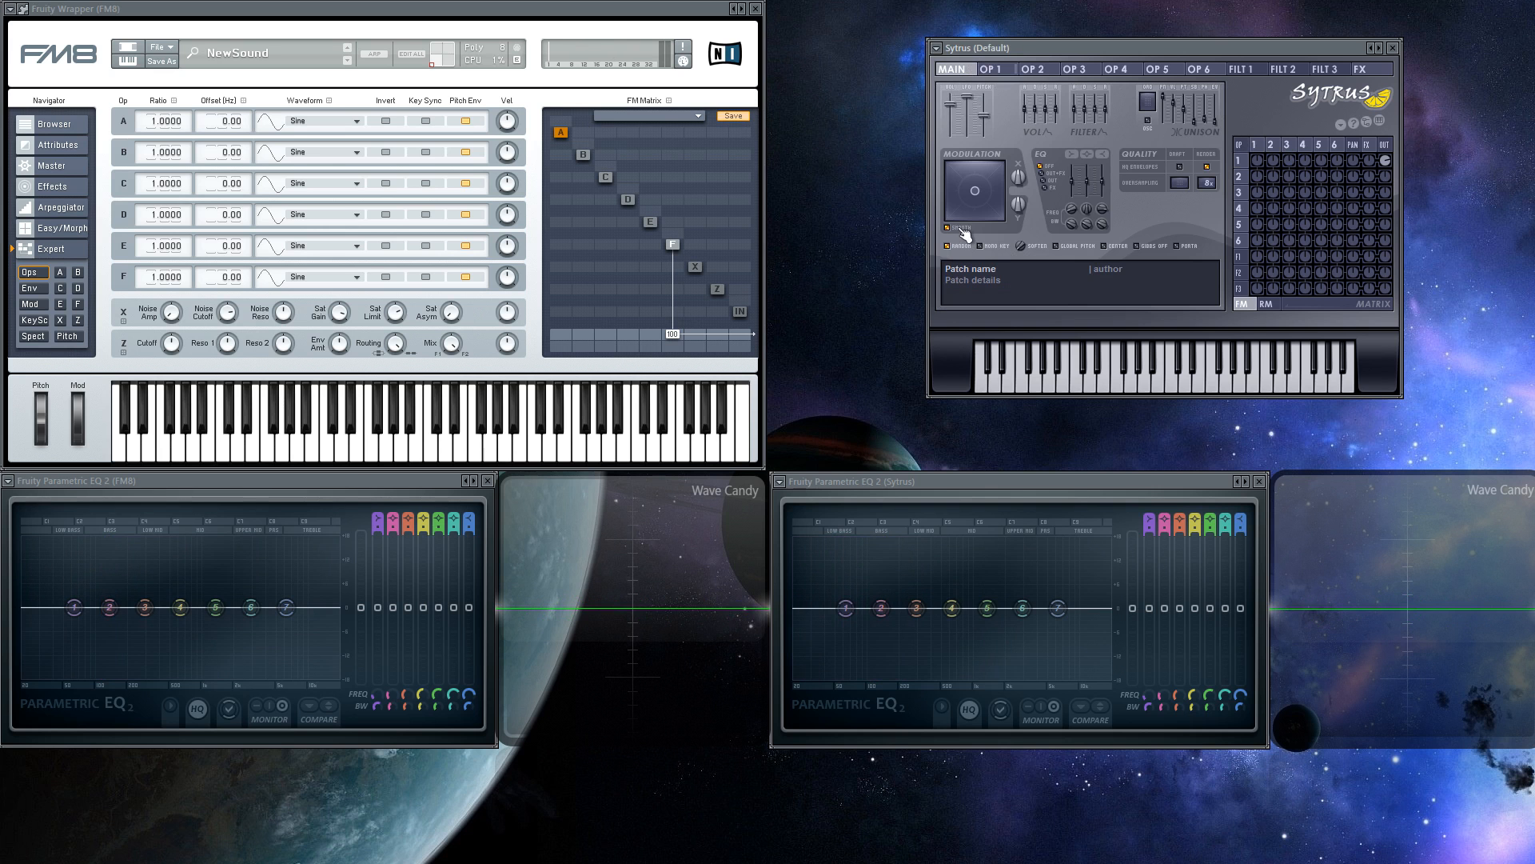
left_click(1012, 72)
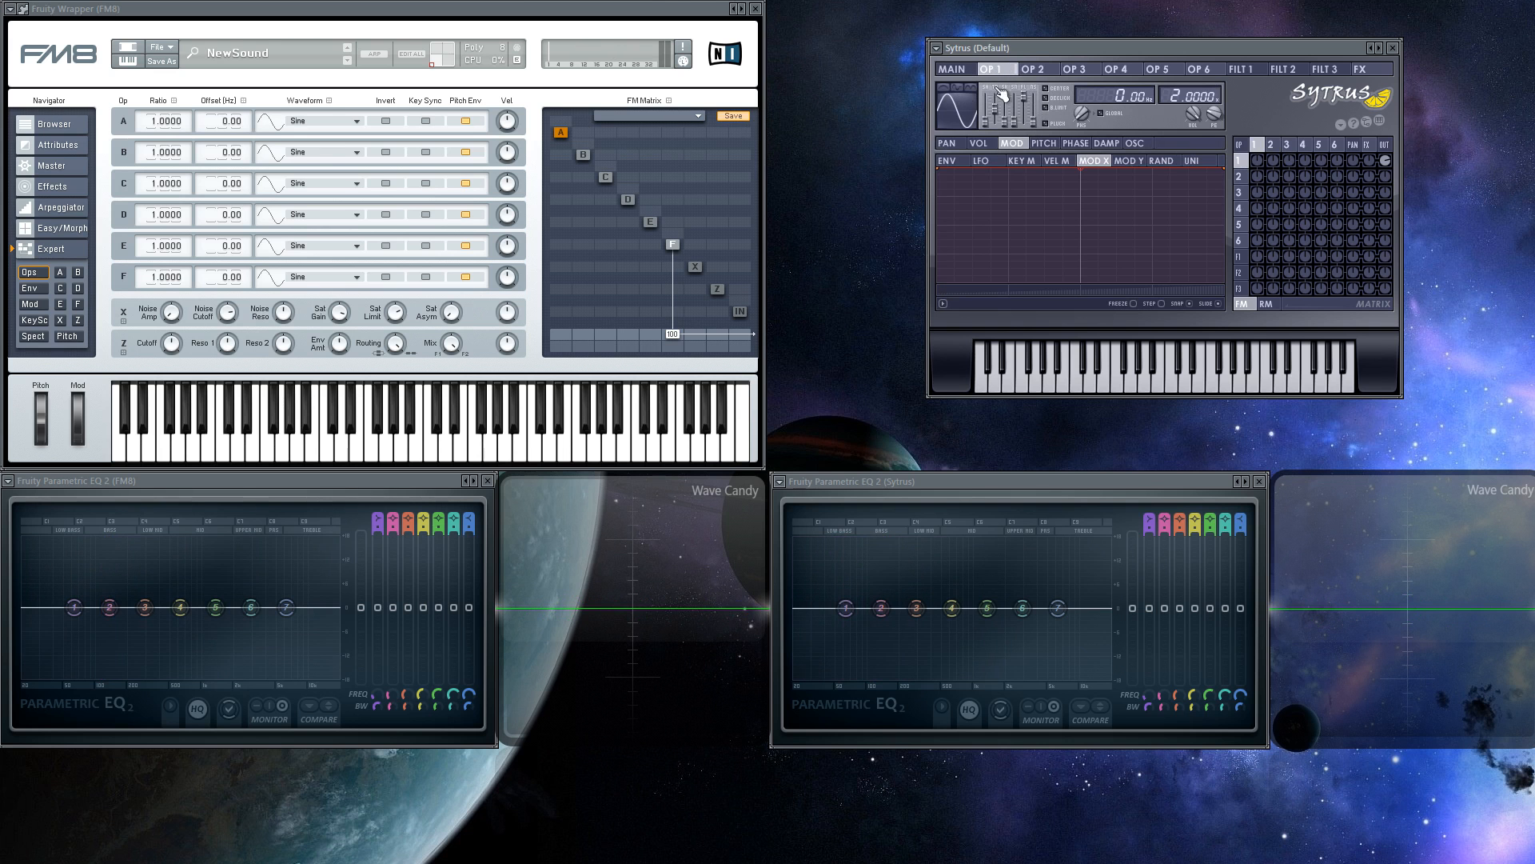
left_click(1042, 70)
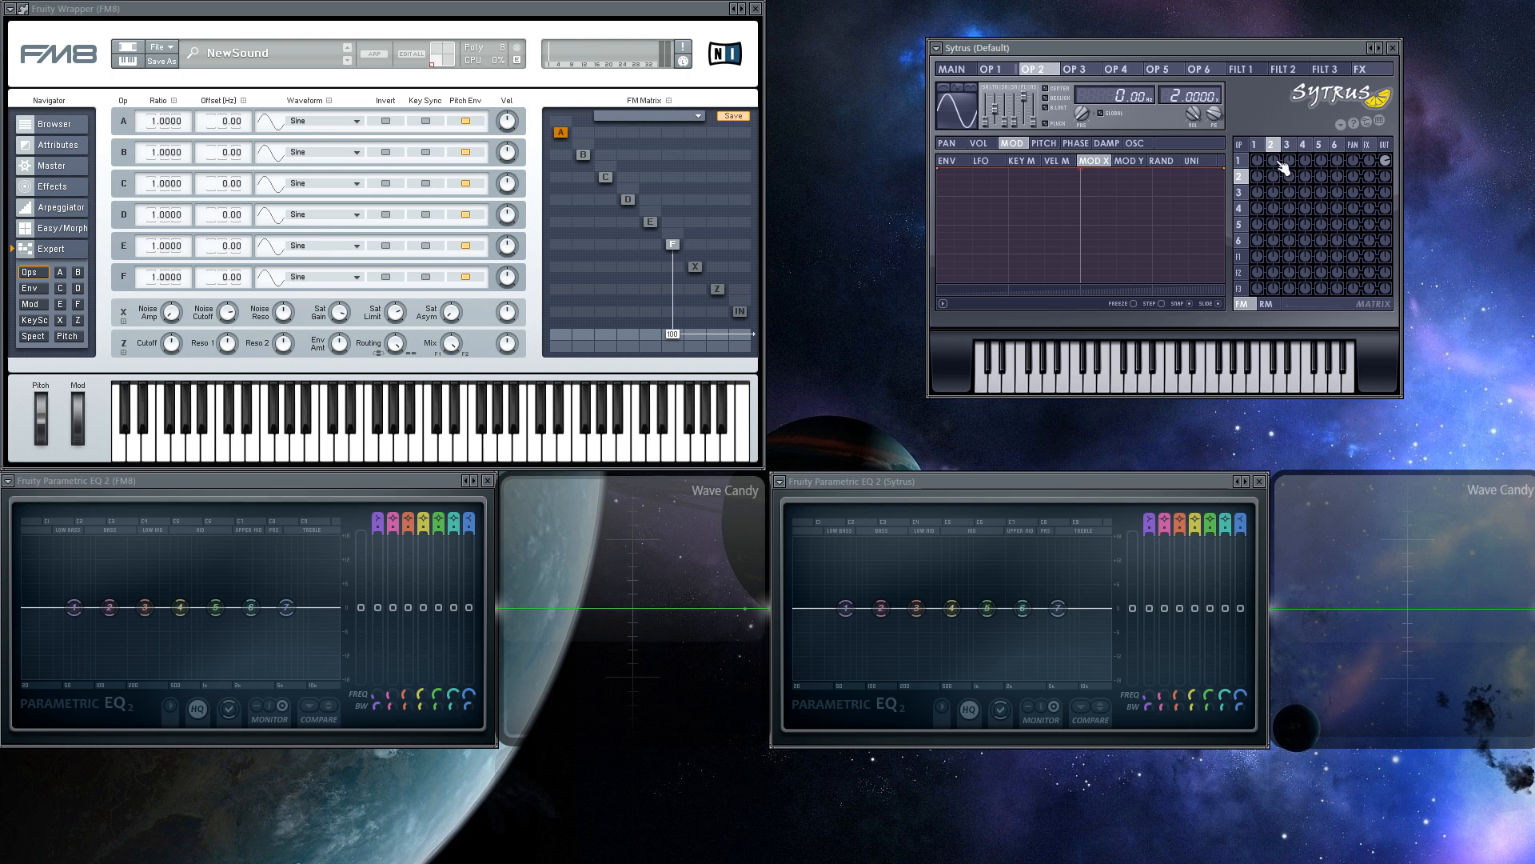
left_click_drag(1276, 163, 1276, 161)
left_click_drag(1276, 161, 1275, 26)
Enable operator E in FM8's matrix and route it into operator F at 100.
left_click_drag(648, 5, 646, 5)
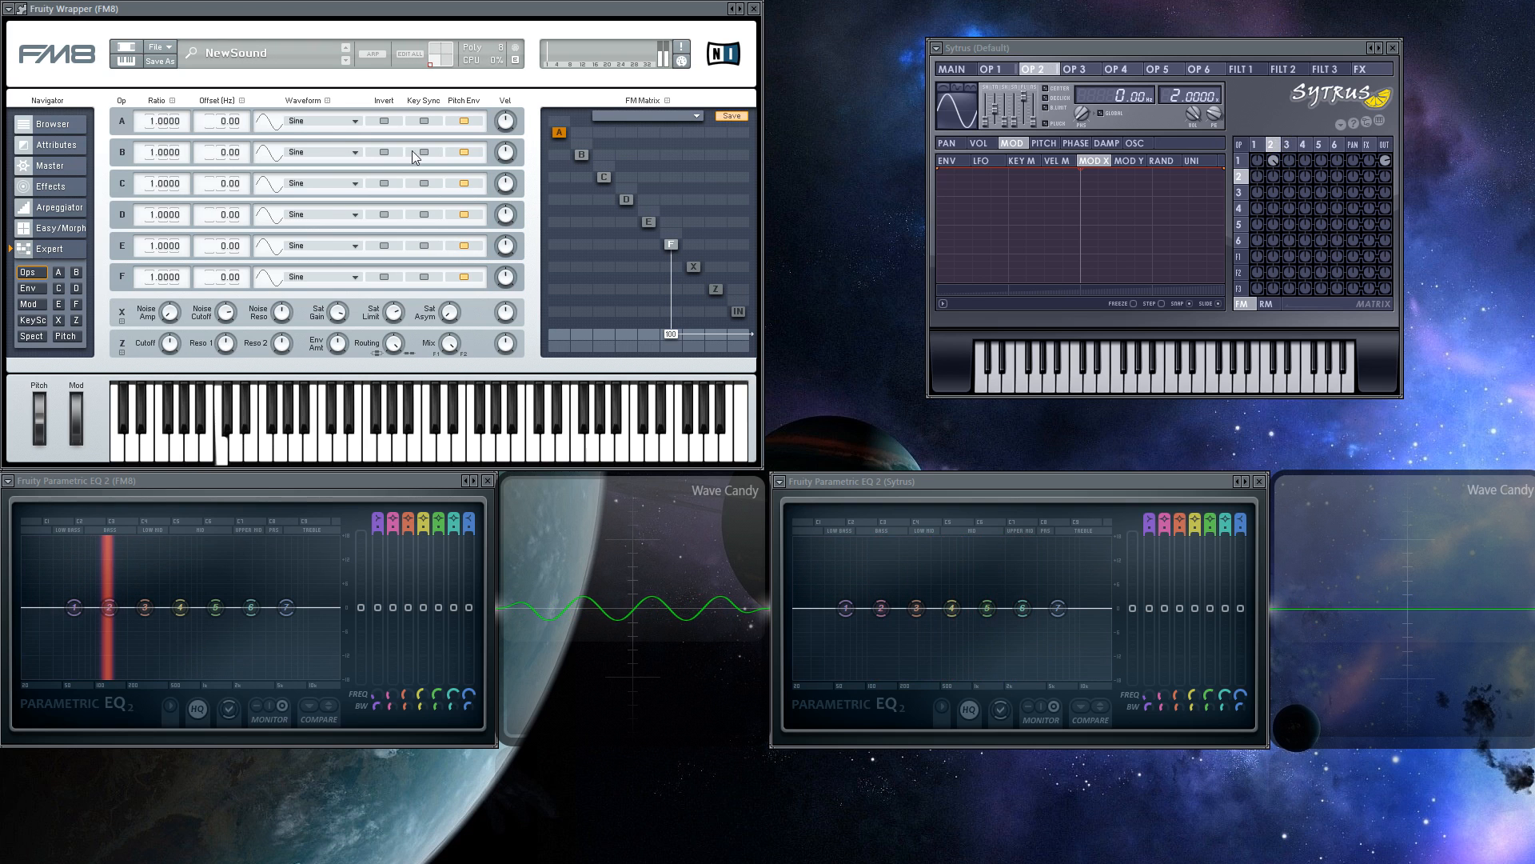
left_click(647, 222)
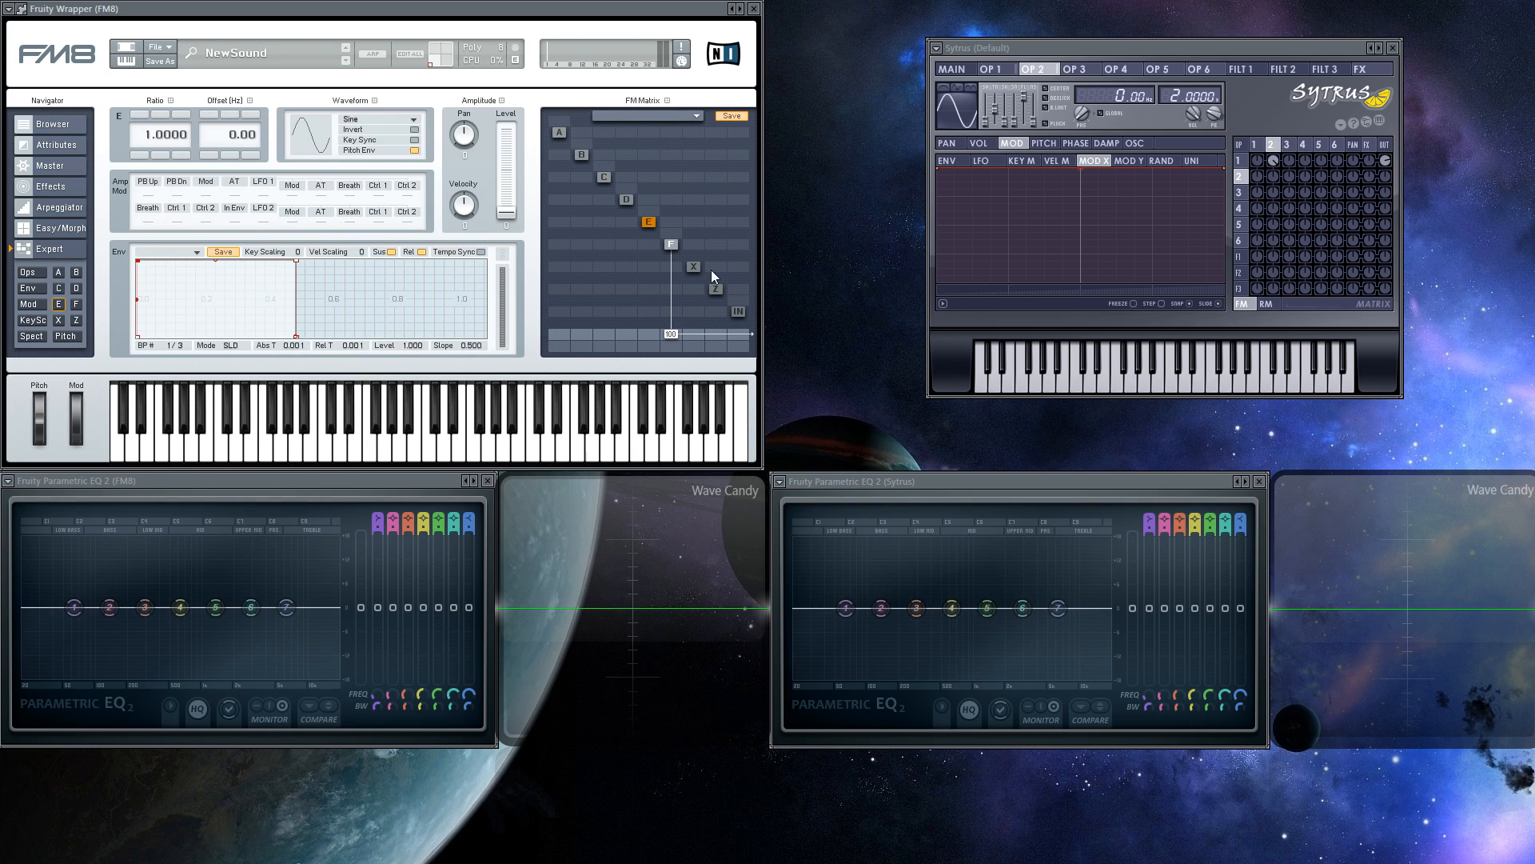
mouse_move(651, 246)
left_mouse_down()
mouse_move(654, 168)
mouse_move(661, 242)
left_mouse_up()
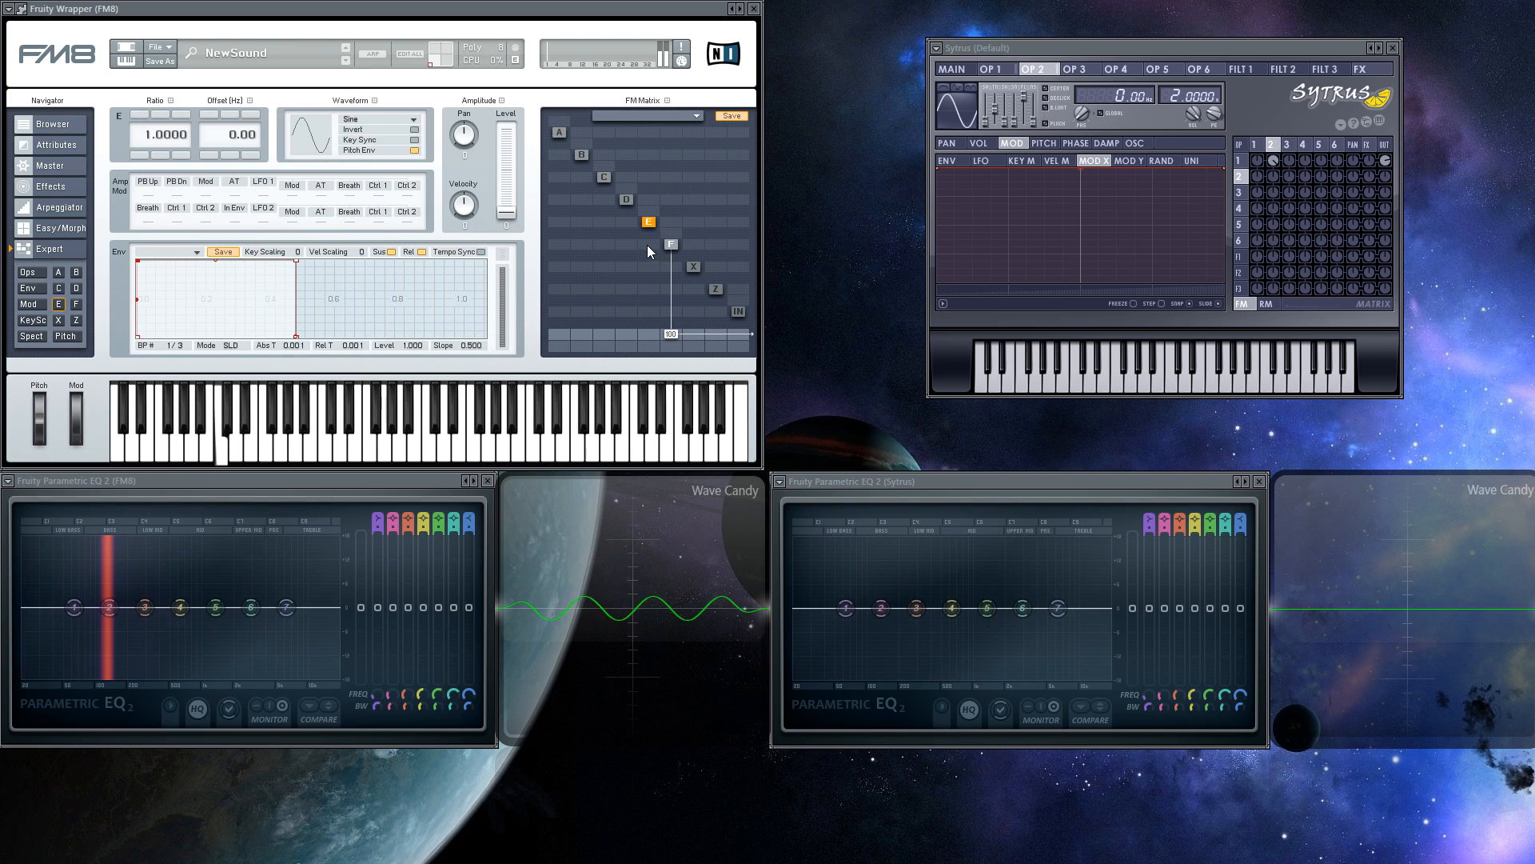
left_click_drag(646, 246, 651, 155)
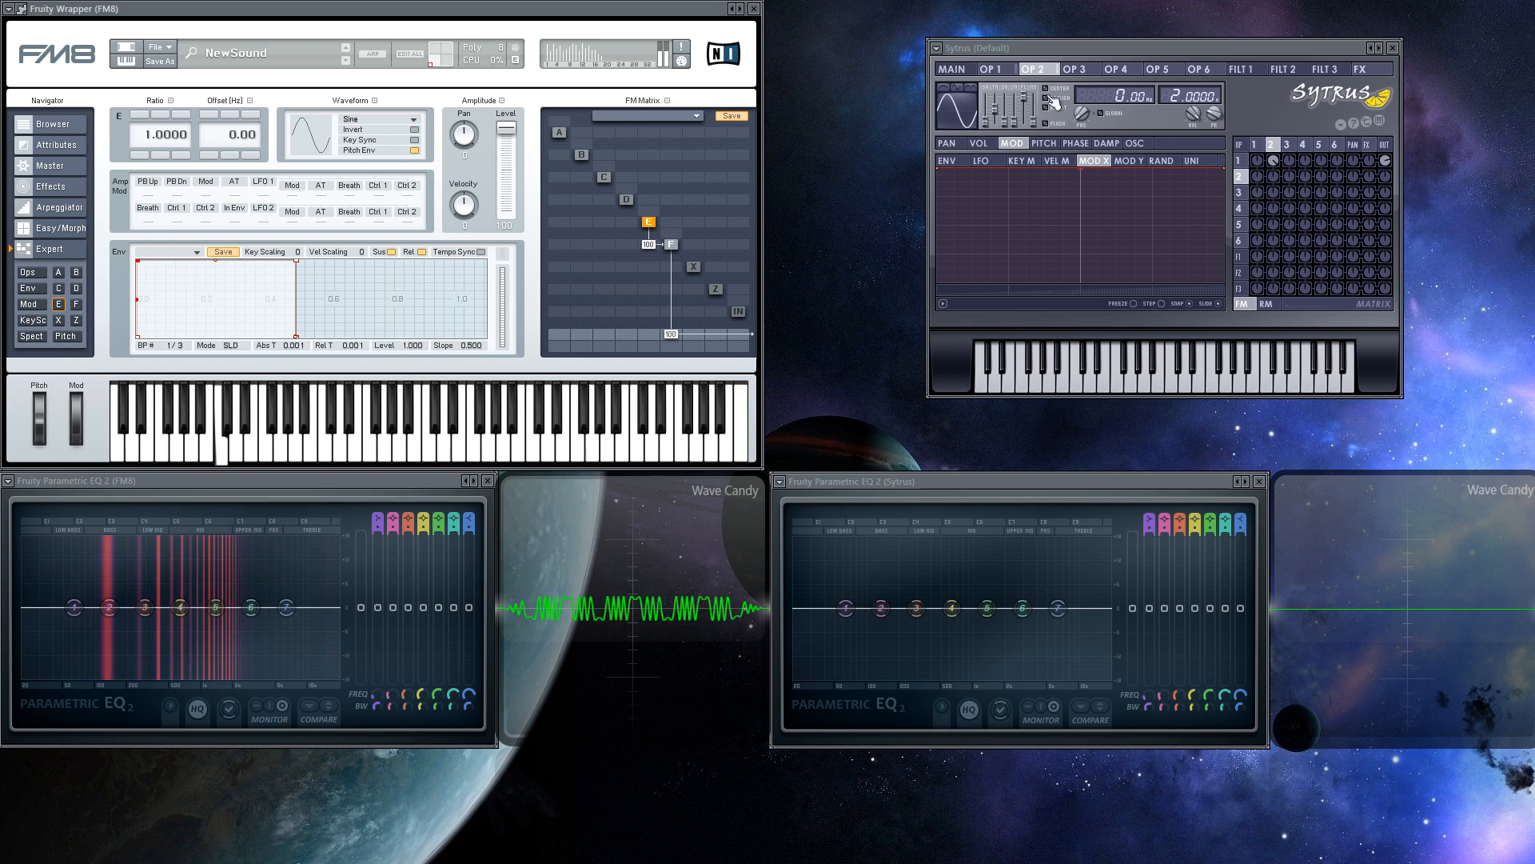
Lower operator 2's modulation of operator 1 in the Sytrus matrix to match FM8's sound.
left_click(1091, 49)
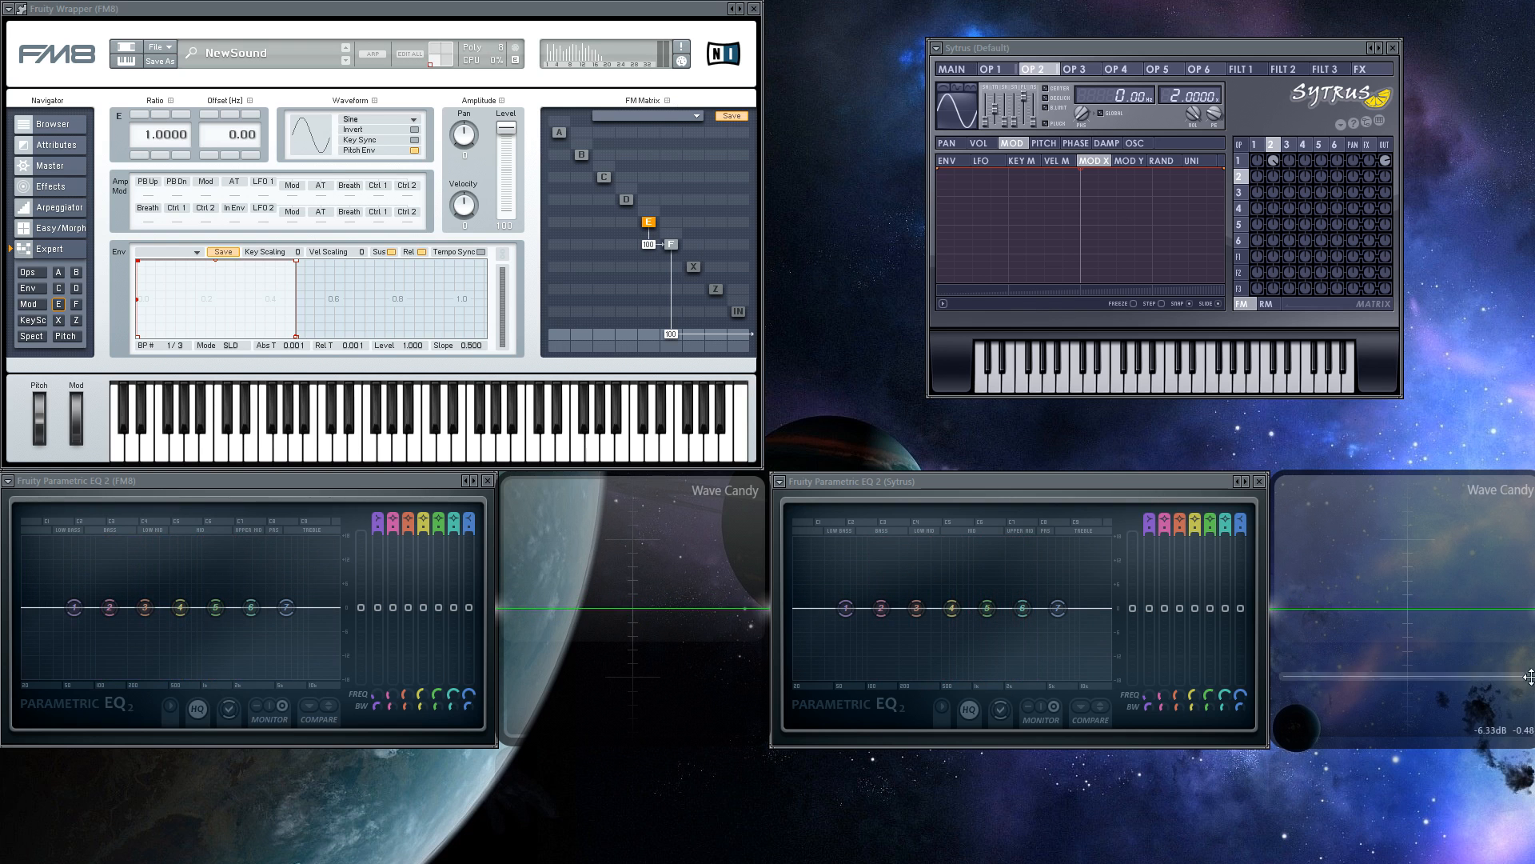
key("space")
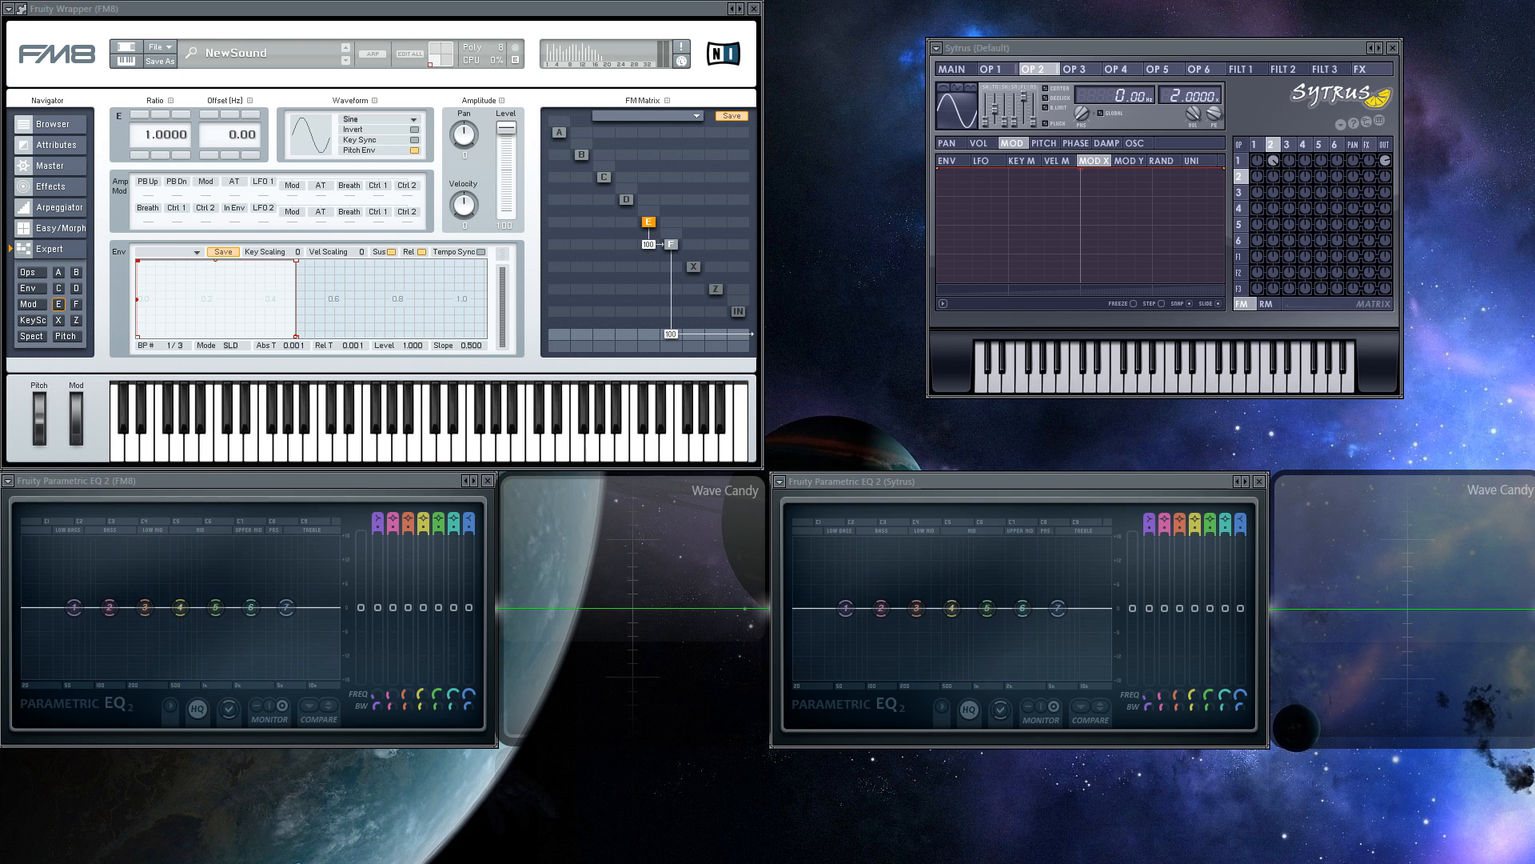
left_click(1282, 166)
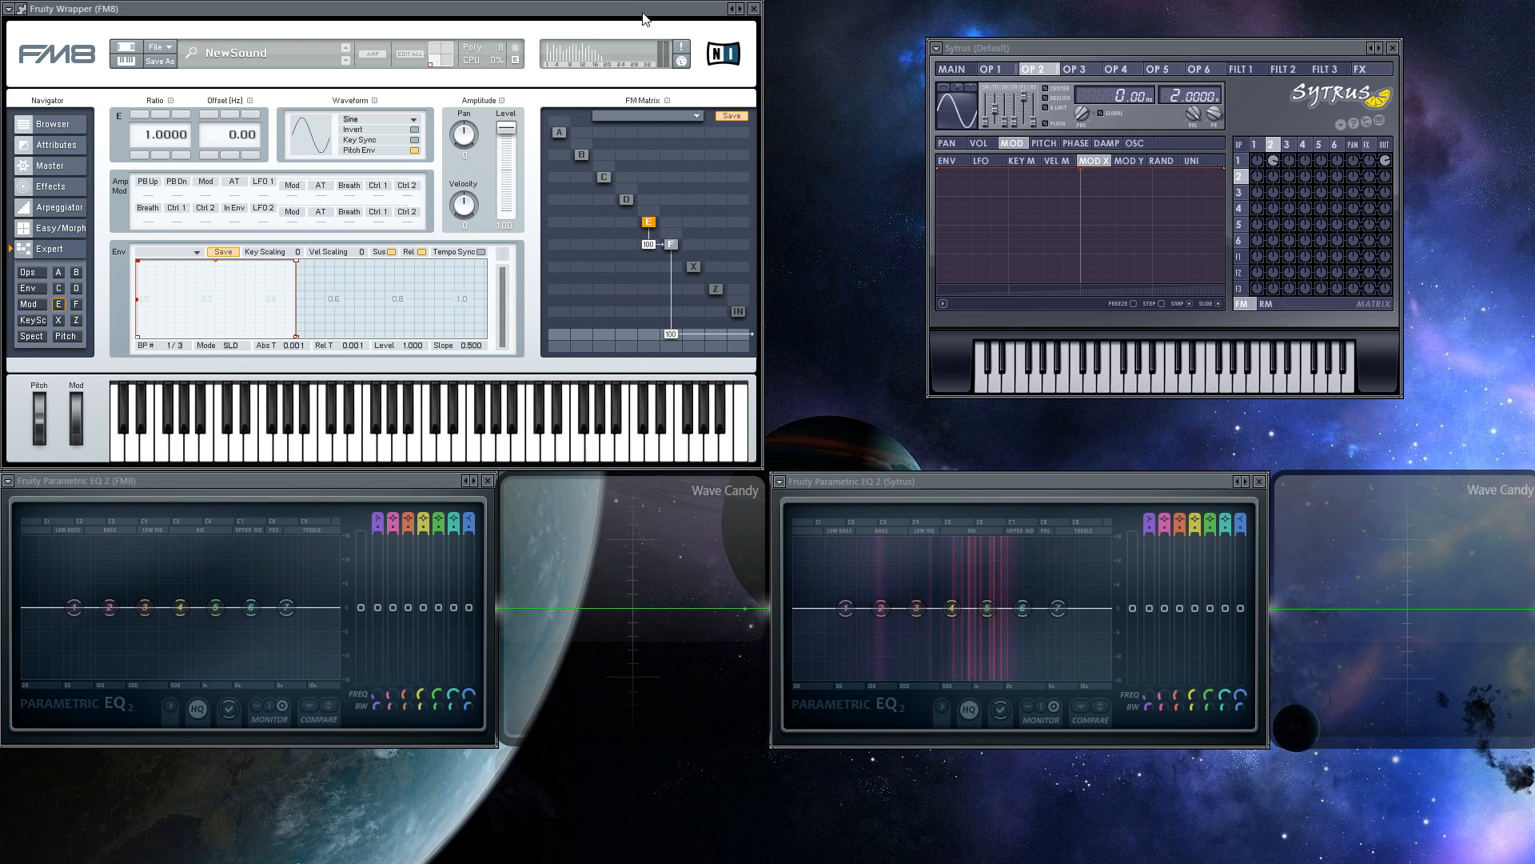
left_click_drag(1274, 162, 1275, 170)
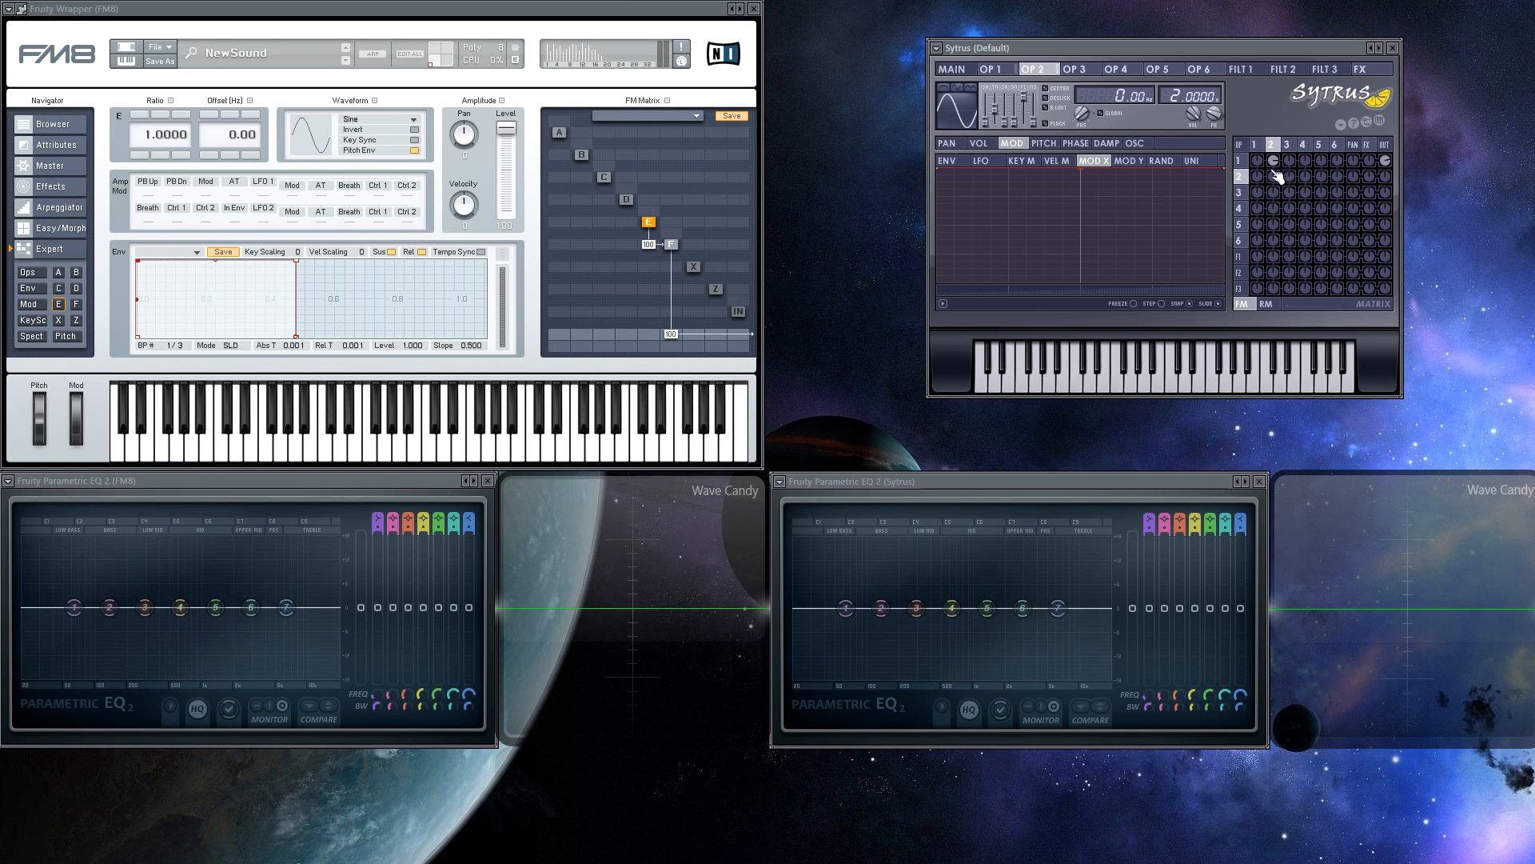
Play the two-operator FM sound alternately in Sytrus and FM8 to compare them.
left_click(1110, 45)
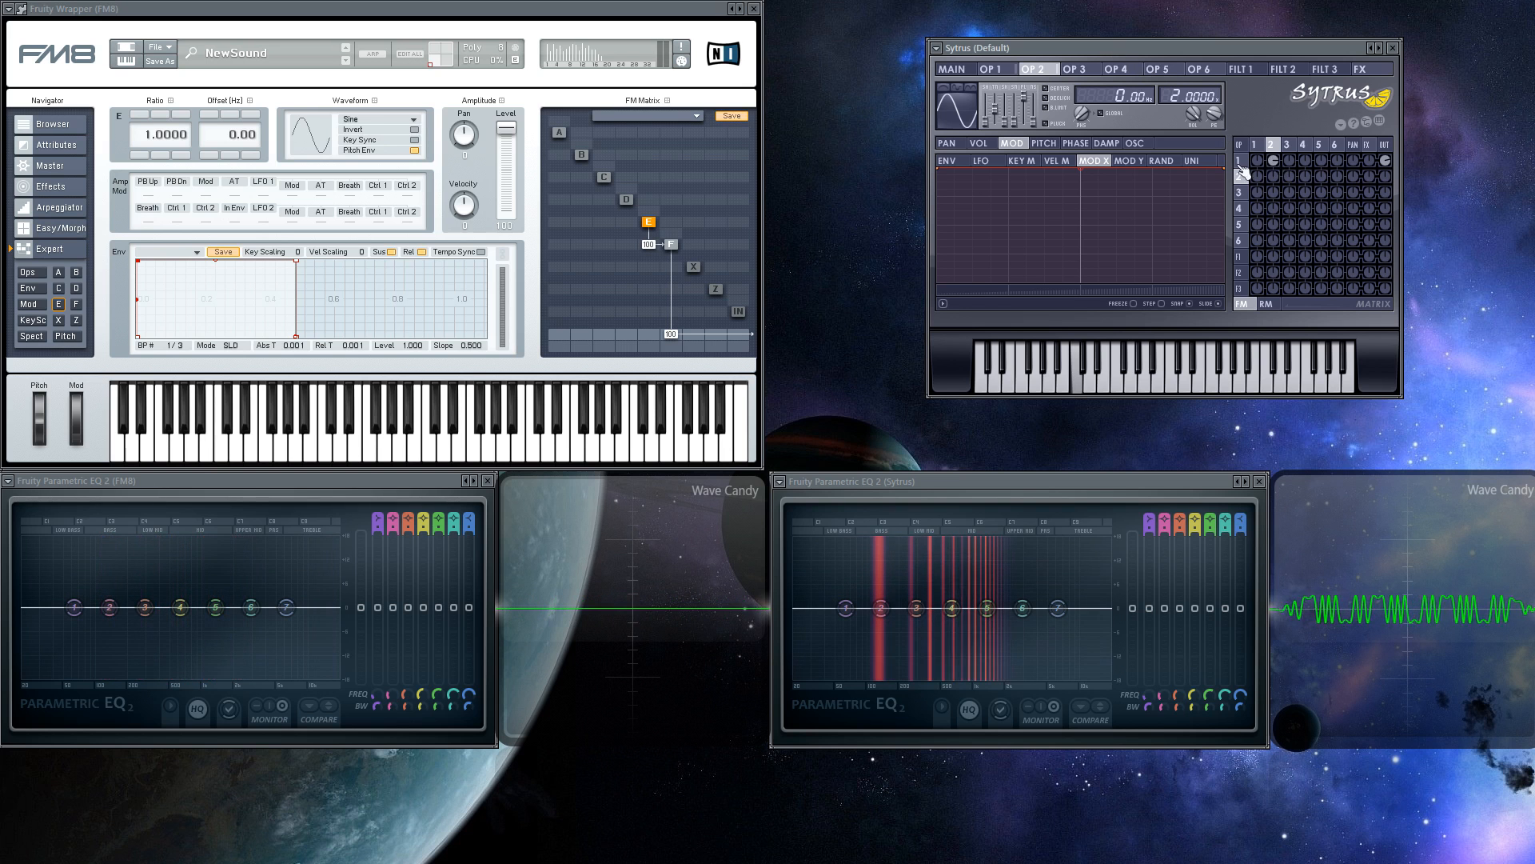
left_click(605, 20)
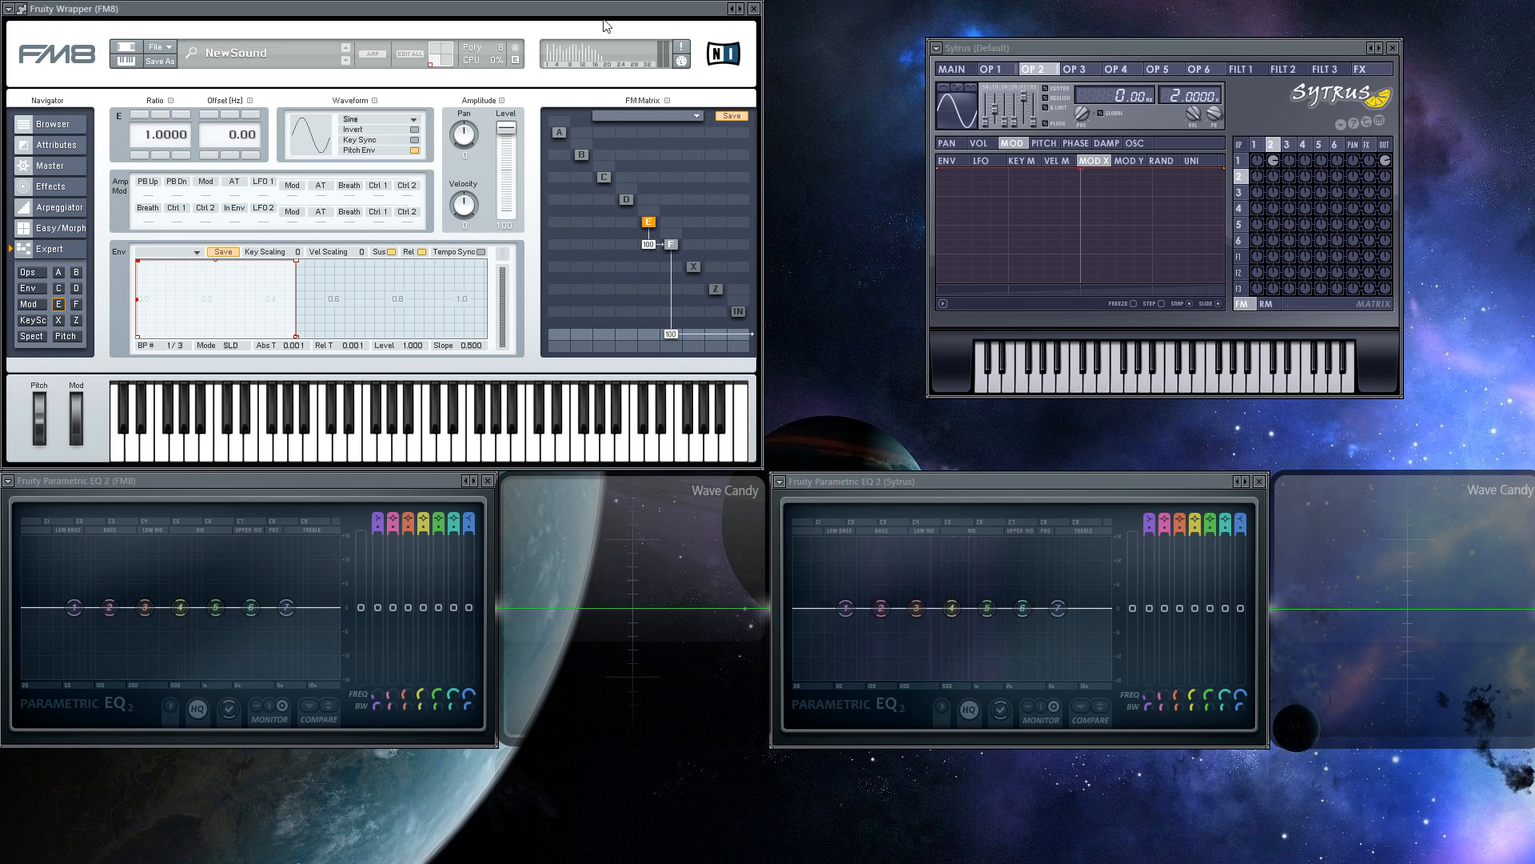
left_click(1125, 48)
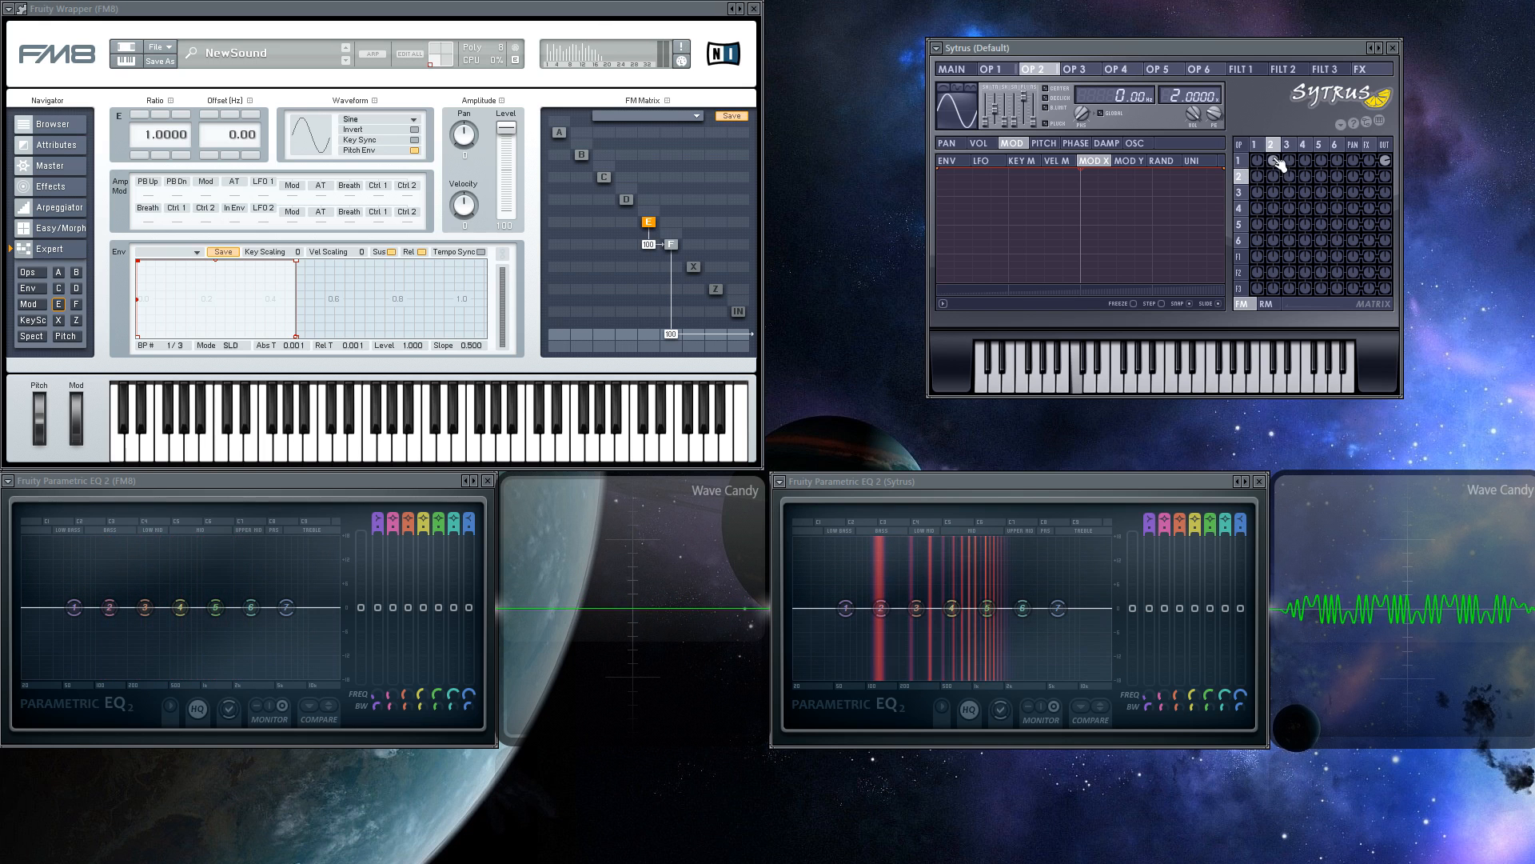
left_click(655, 10)
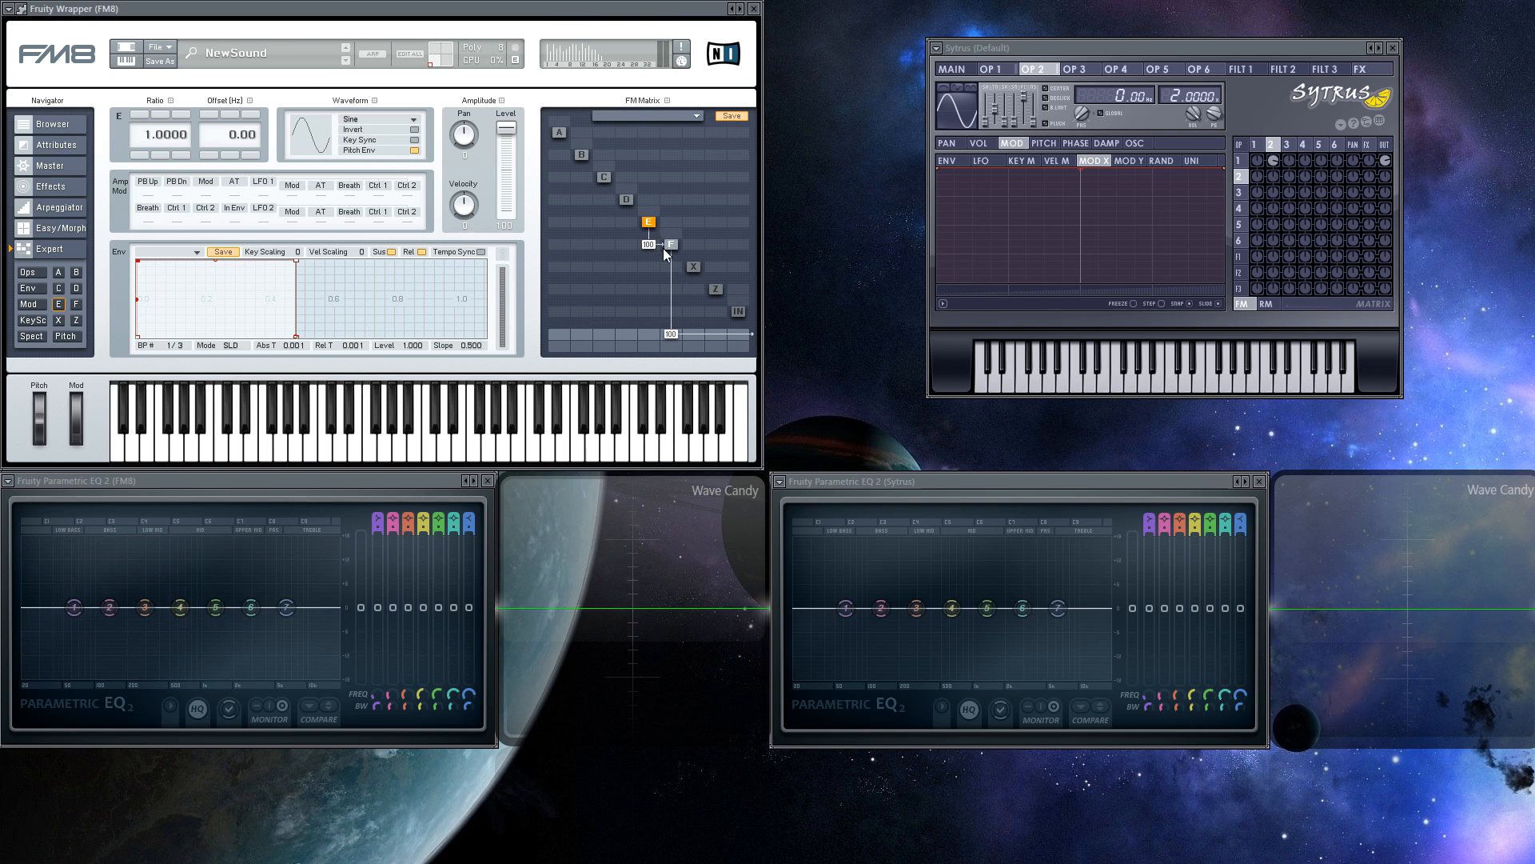
key("z")
Set operator D's ratio to 32.0000 in FM8 and route it into operator E at a low amount.
left_click(628, 201)
left_click_drag(144, 136, 125, 6)
mouse_move(143, 144)
left_mouse_down()
mouse_move(147, 117)
mouse_move(148, 135)
left_mouse_up()
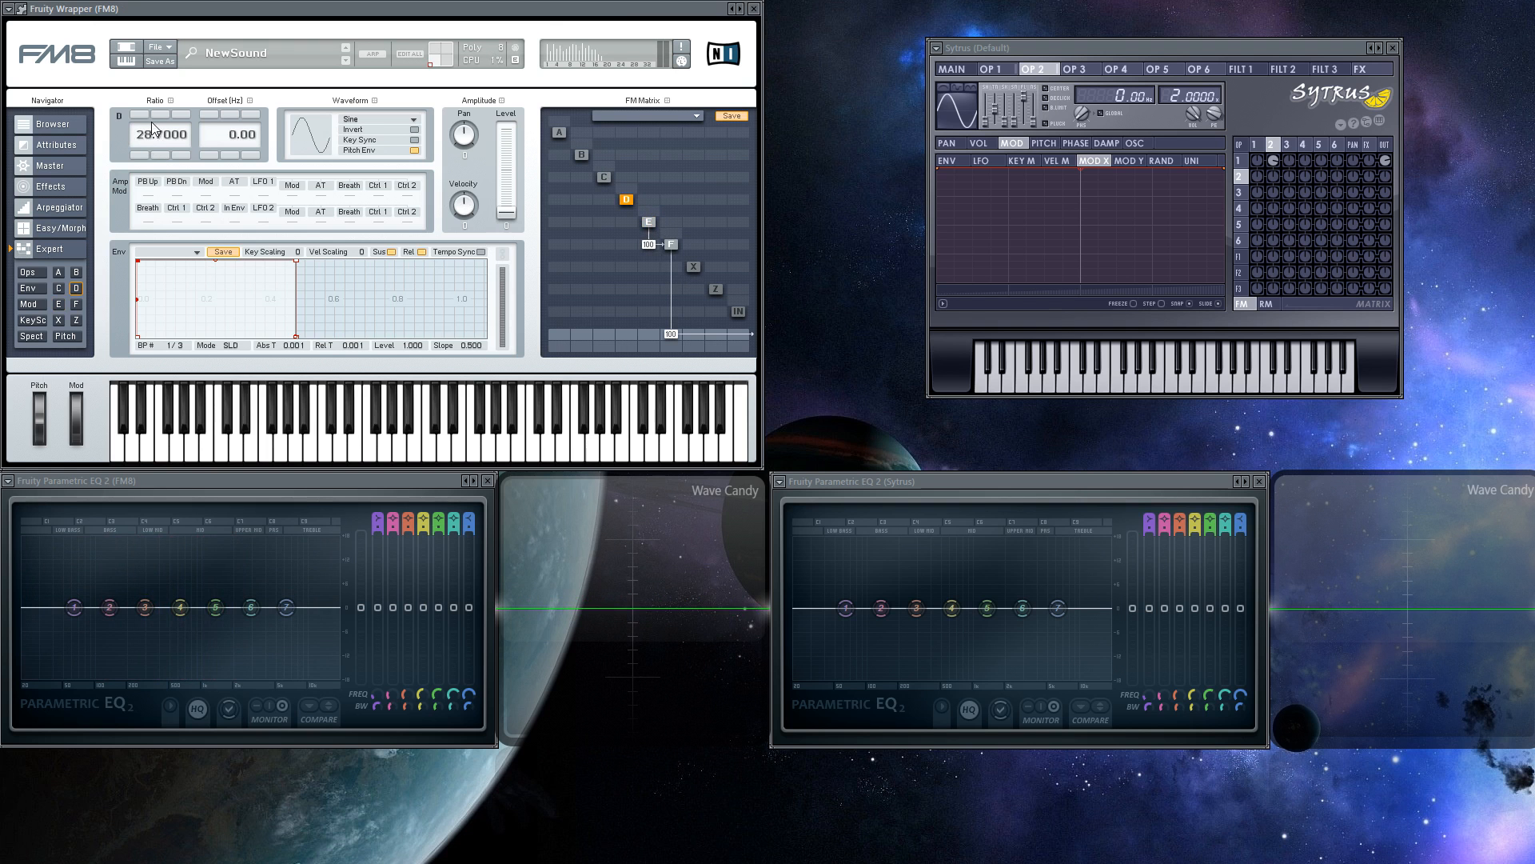
left_click_drag(146, 140, 150, 128)
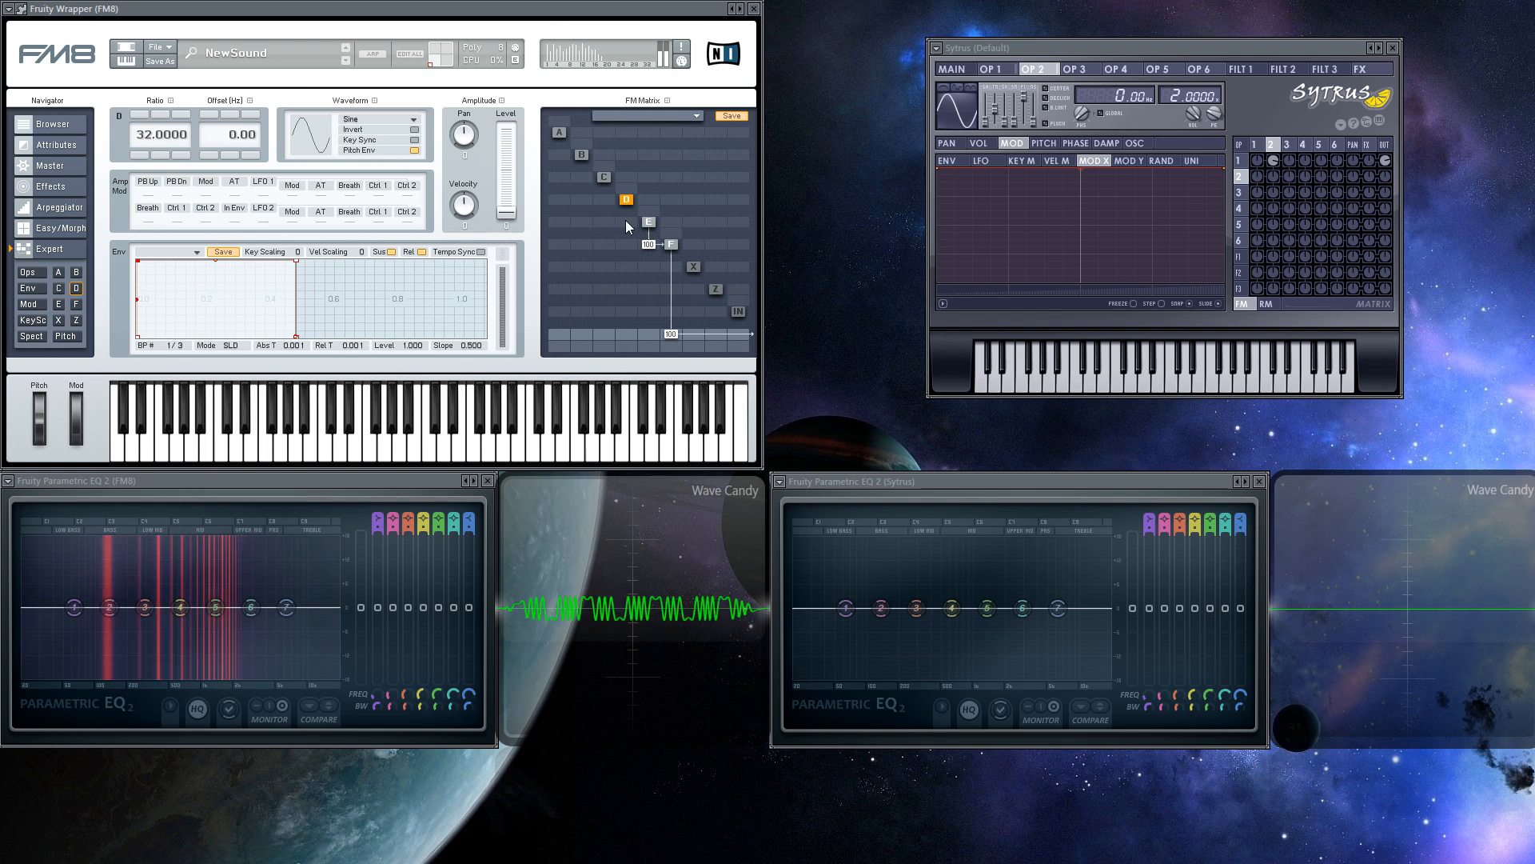
left_click_drag(625, 222, 633, 218)
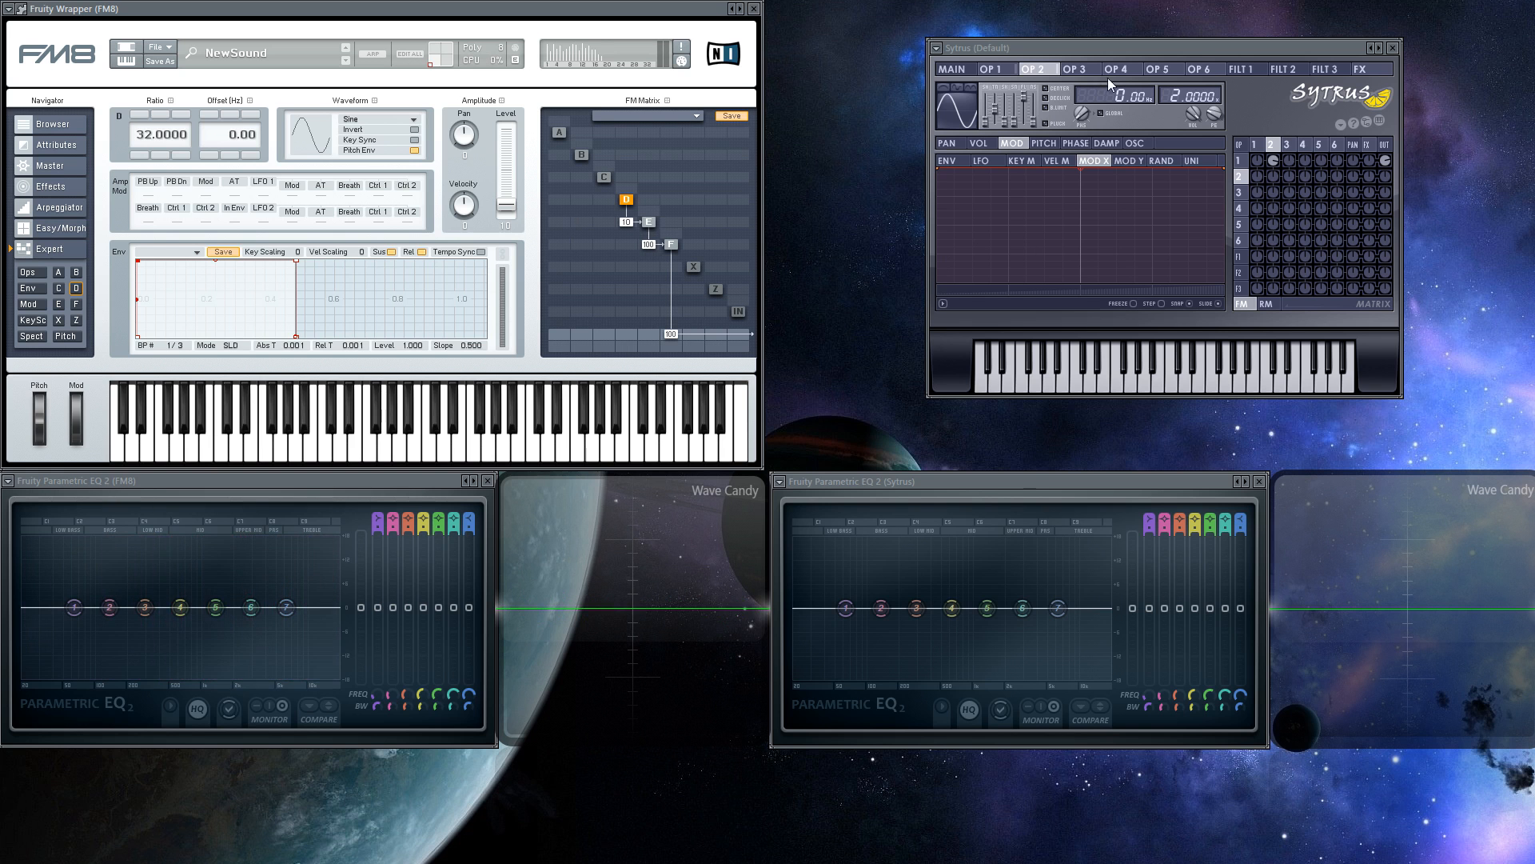
Set operator 3's frequency ratio to 64.0000 in Sytrus and make it modulate operator 2 in the matrix.
left_click(1083, 52)
left_click(1093, 72)
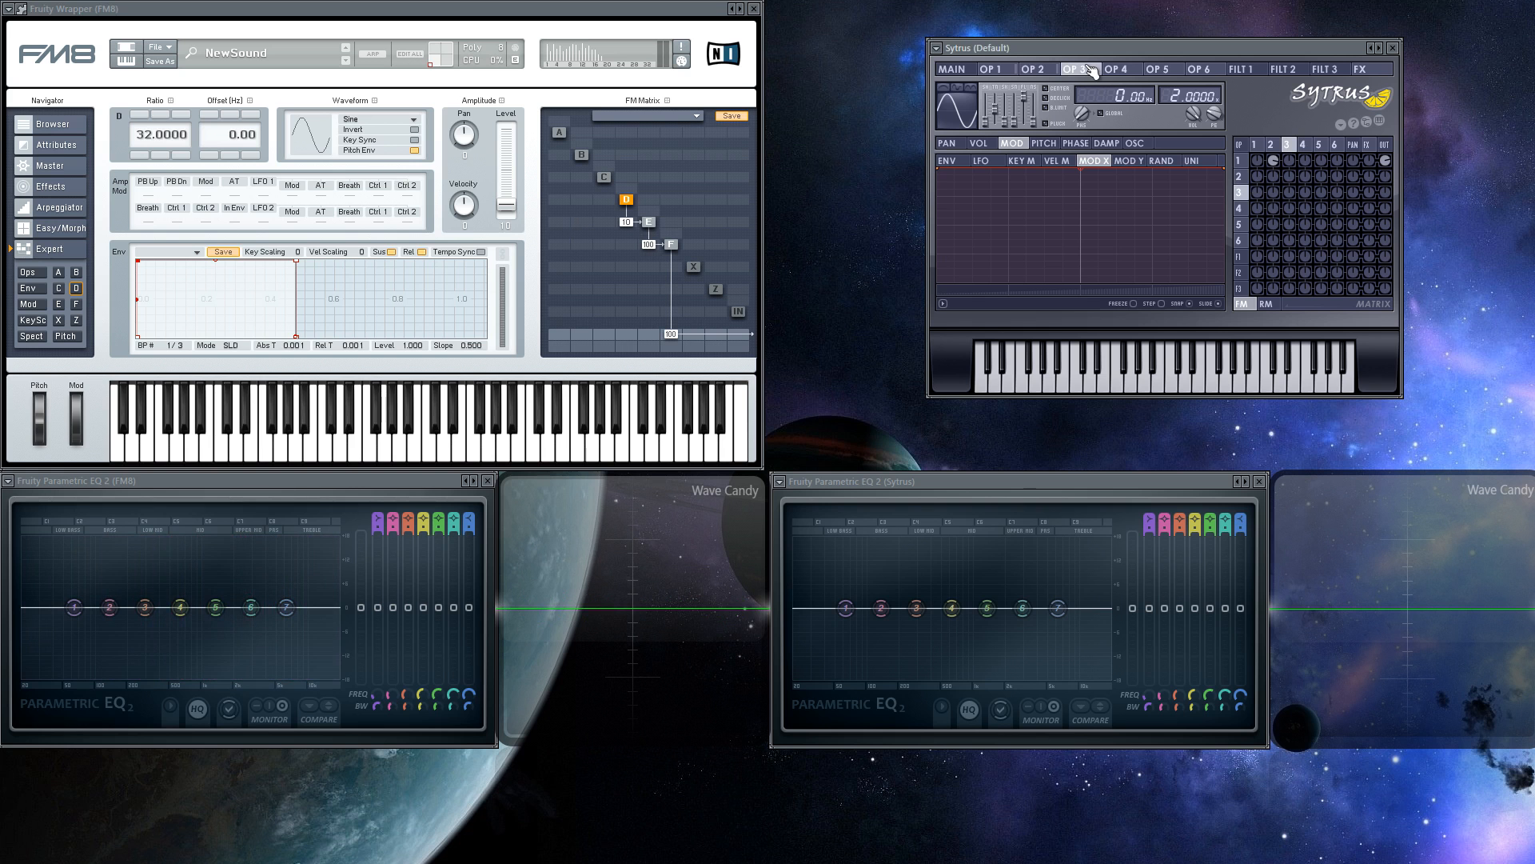
left_click_drag(1164, 110, 1179, 374)
scroll(1290, 178, "up", 4)
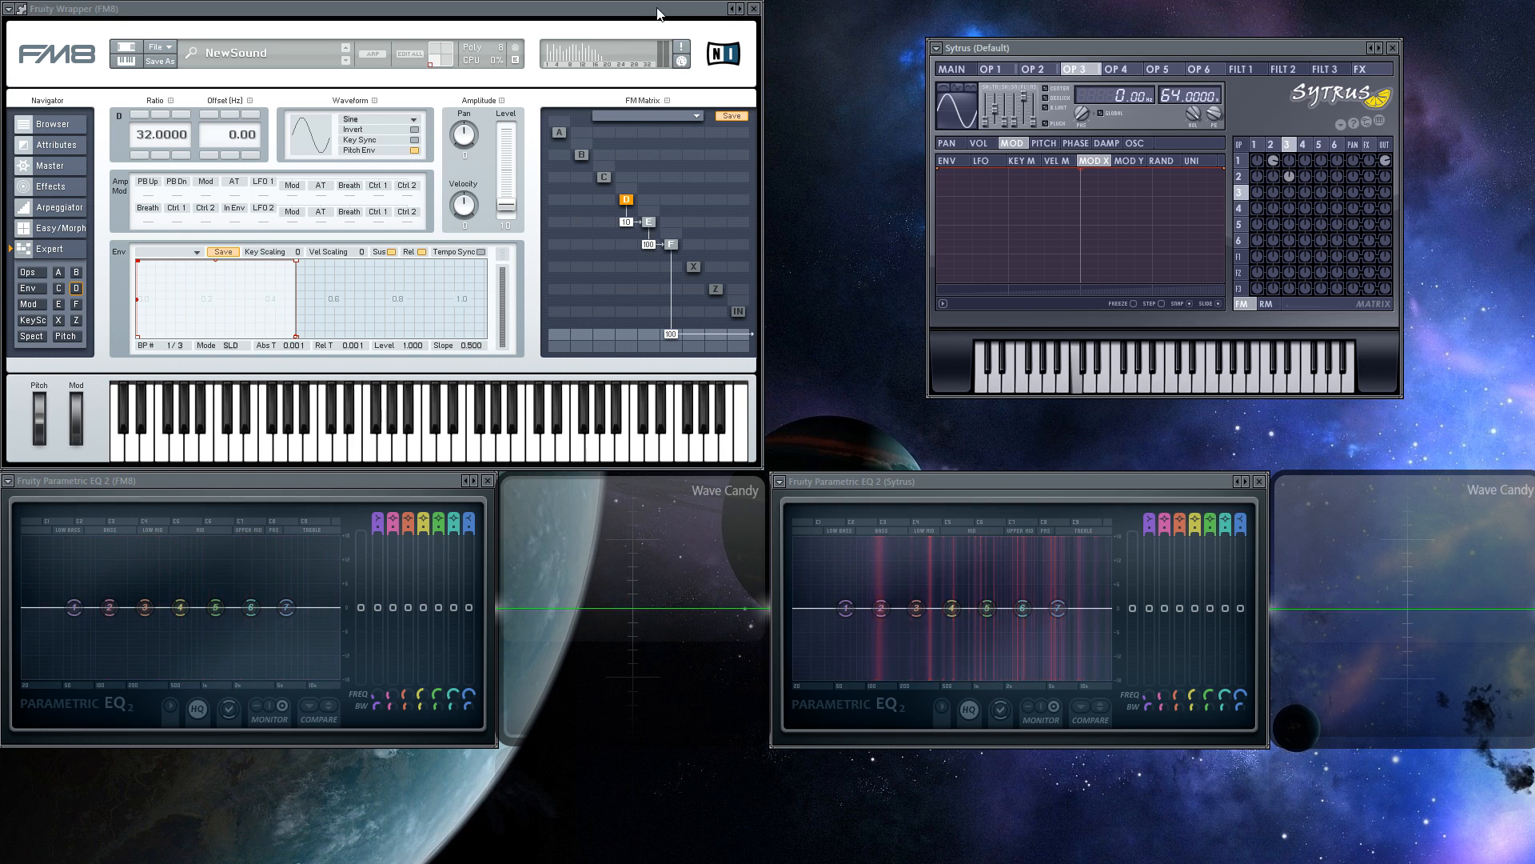
left_click(1054, 50)
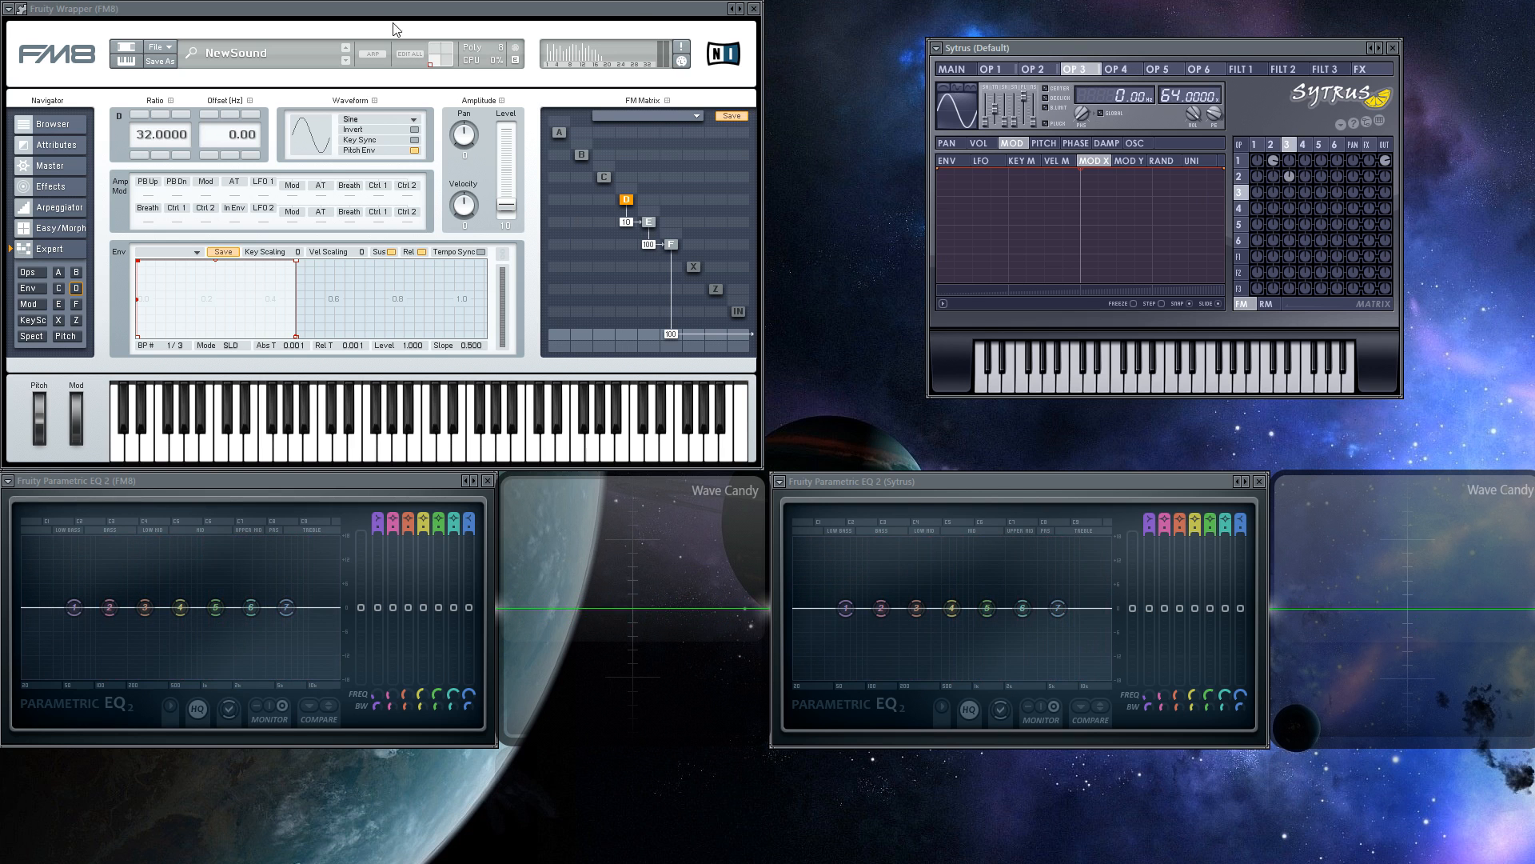
Reshape operator 2's volume Mod X envelope in Sytrus into a linear ramp rising from zero to full.
left_click(1032, 68)
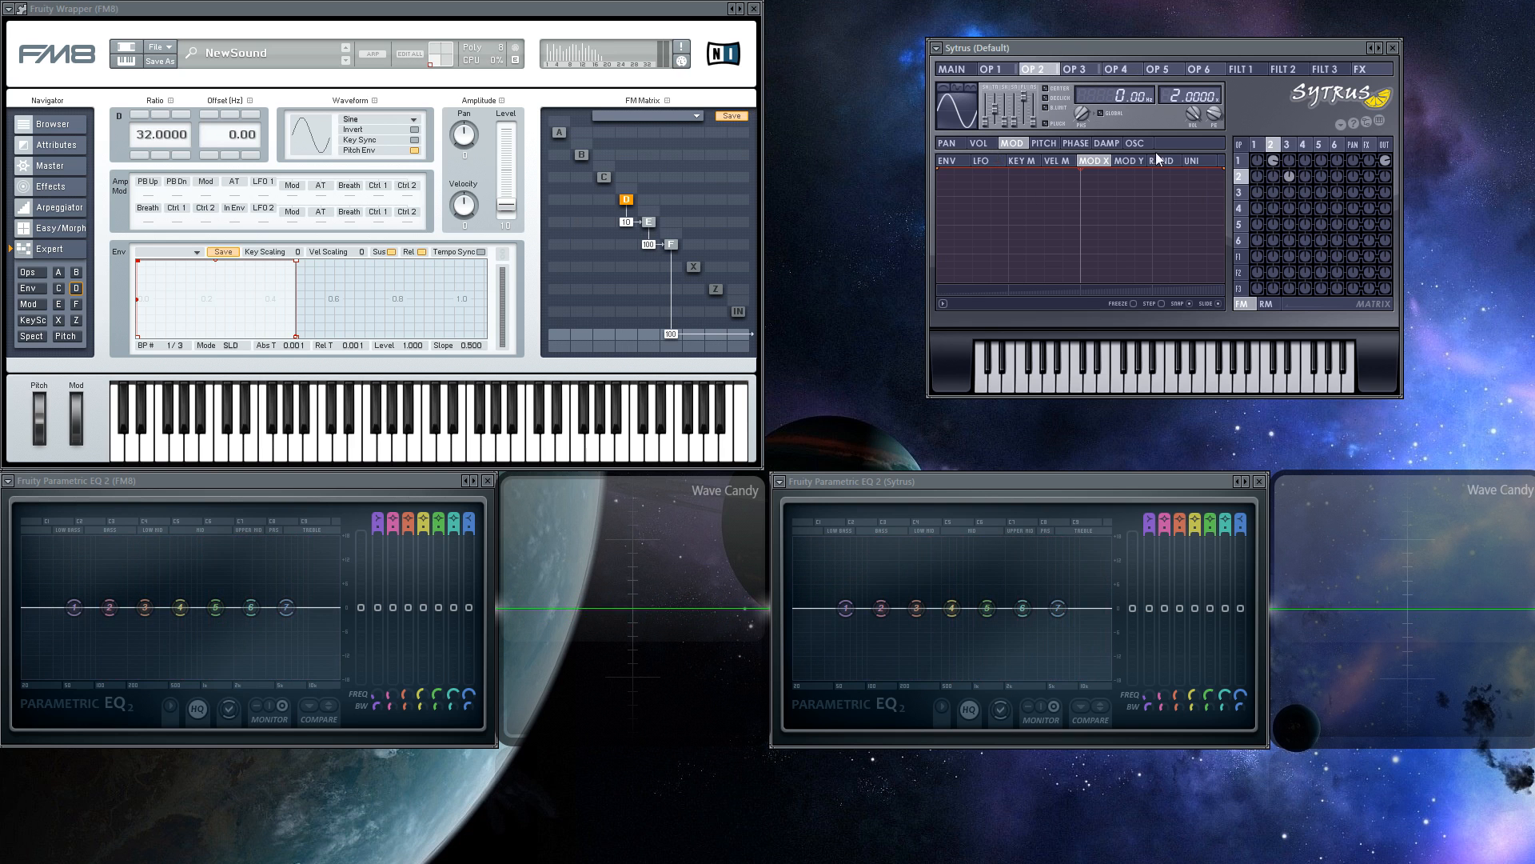
left_click(989, 144)
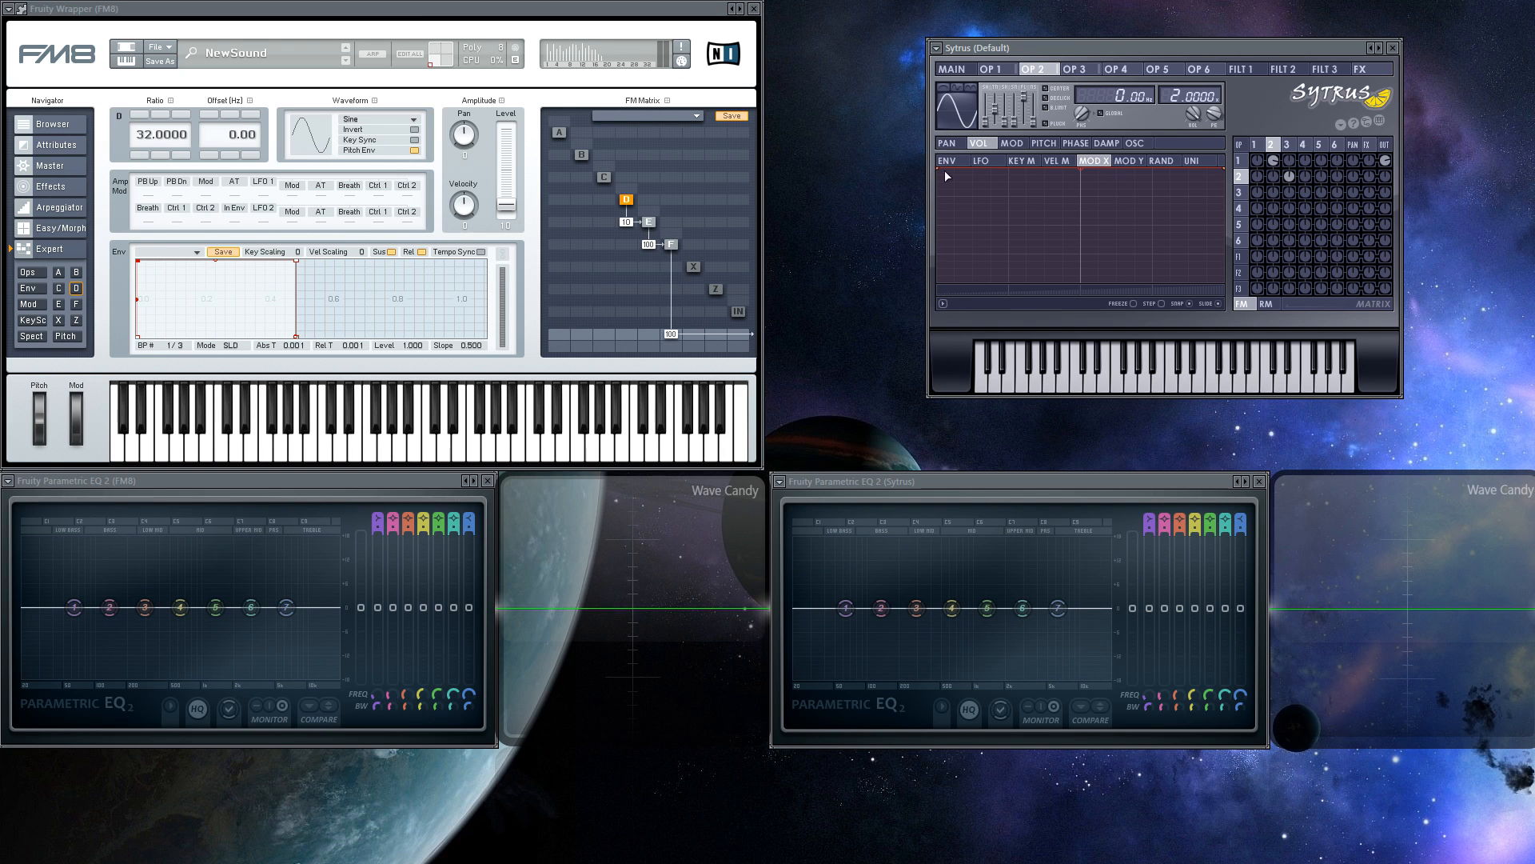
left_click_drag(943, 171, 946, 366)
left_click(950, 68)
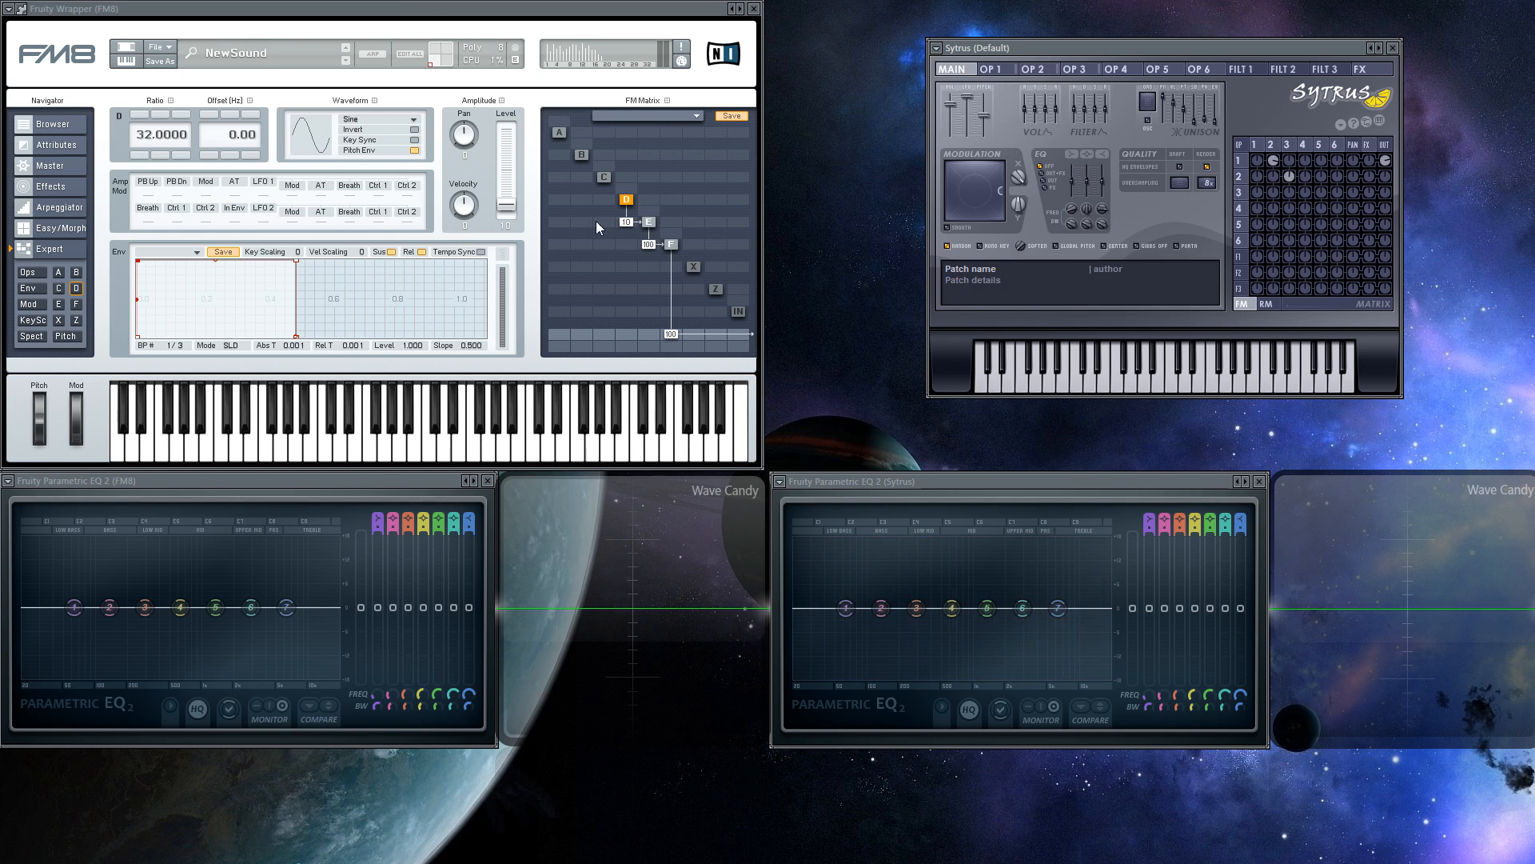
Compare the three-operator sounds by sweeping operator E's level in FM8 and modulation X in Sytrus.
left_click(649, 223)
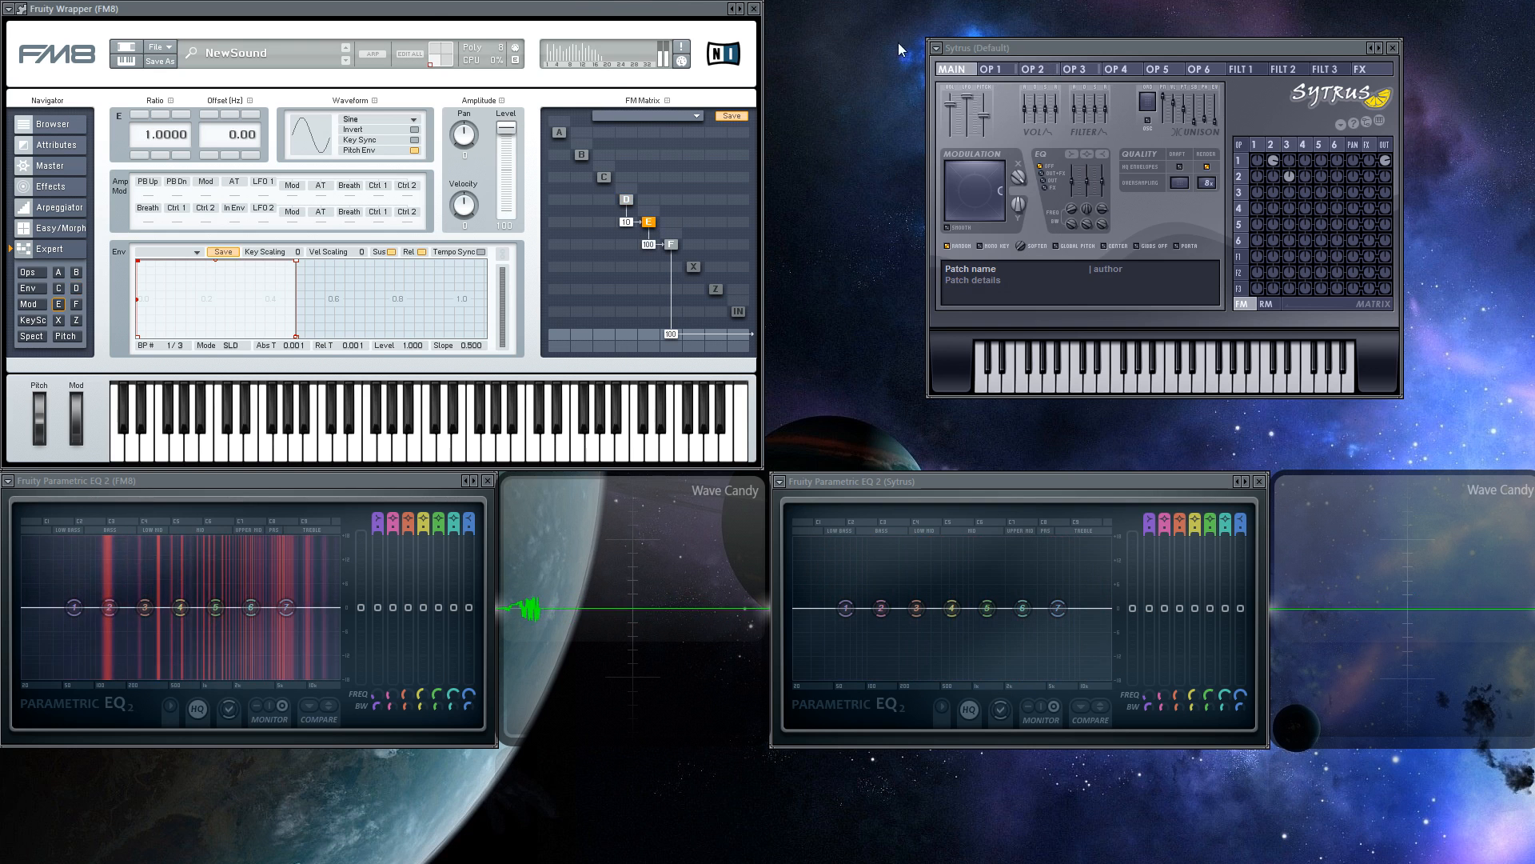
left_click(1036, 55)
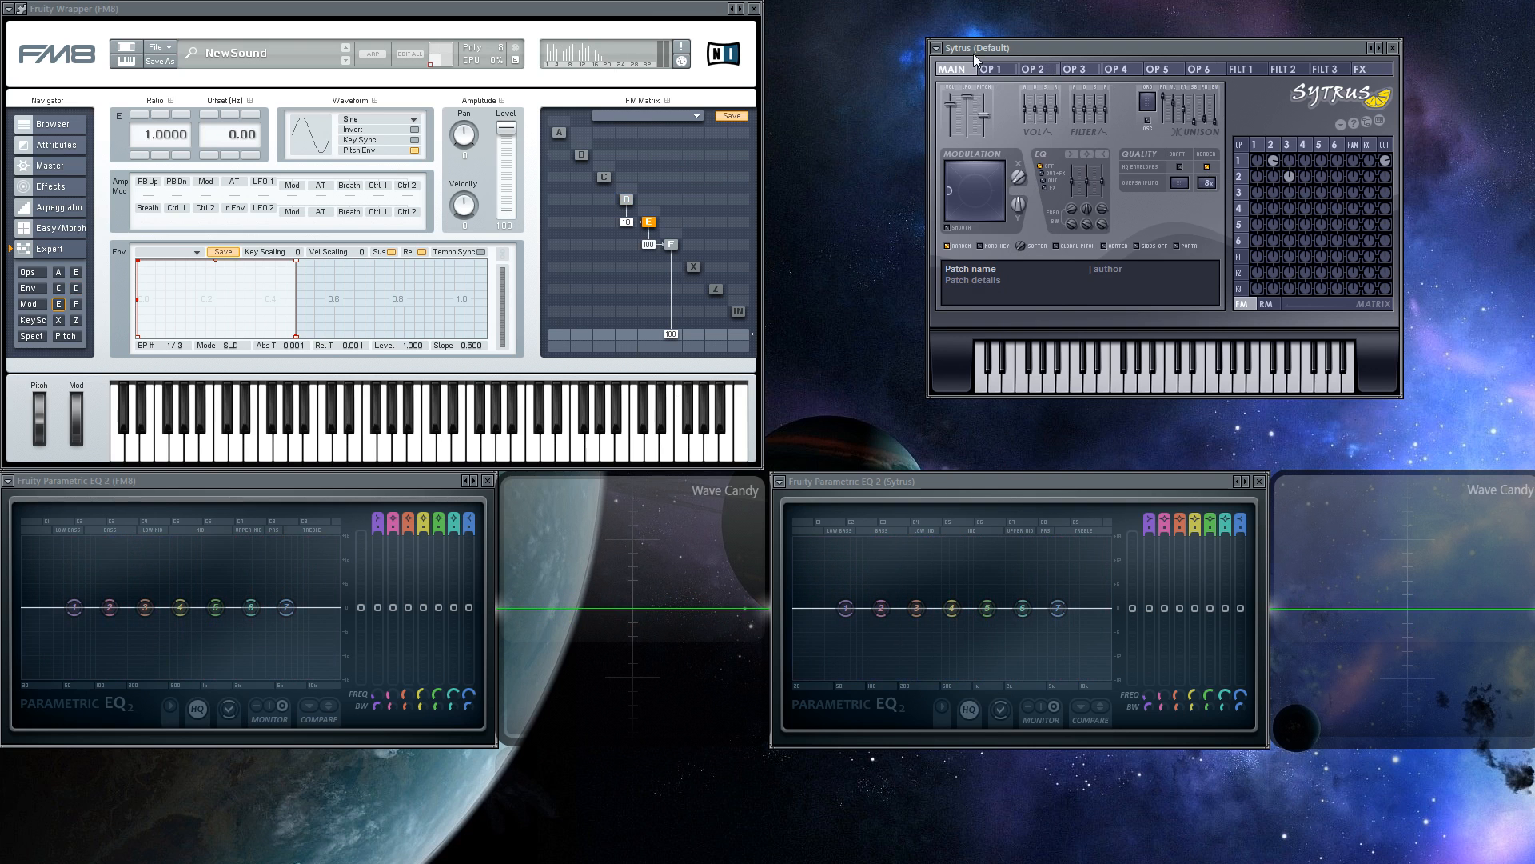
Look through FM8's Browser, Effects, Master, Arpeggiator, Easy/Morph and Expert pages and the overview of all operators.
left_click(304, 20)
left_click(60, 143)
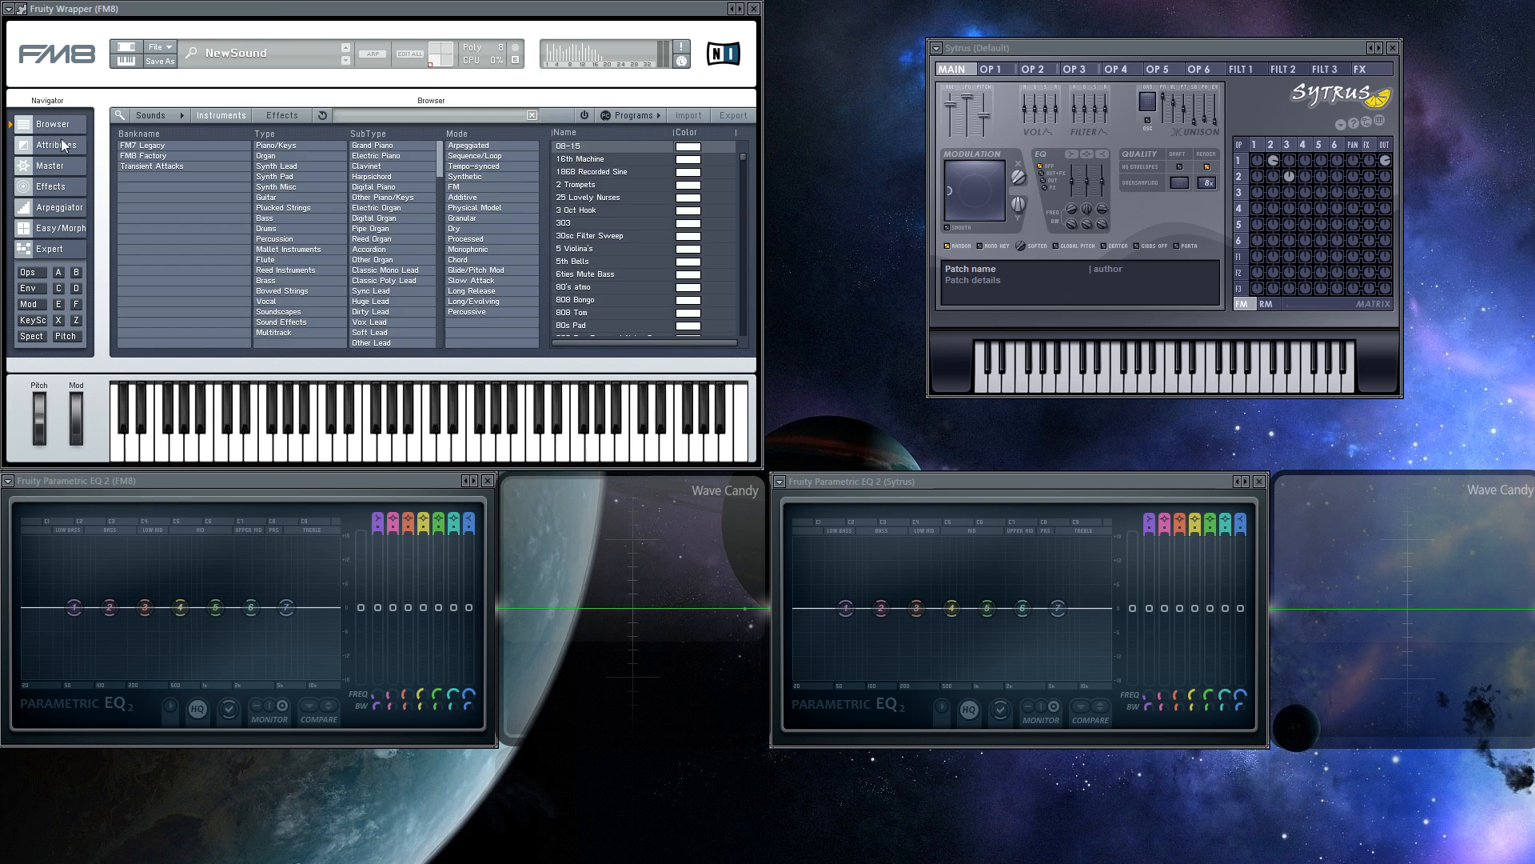
left_click(60, 186)
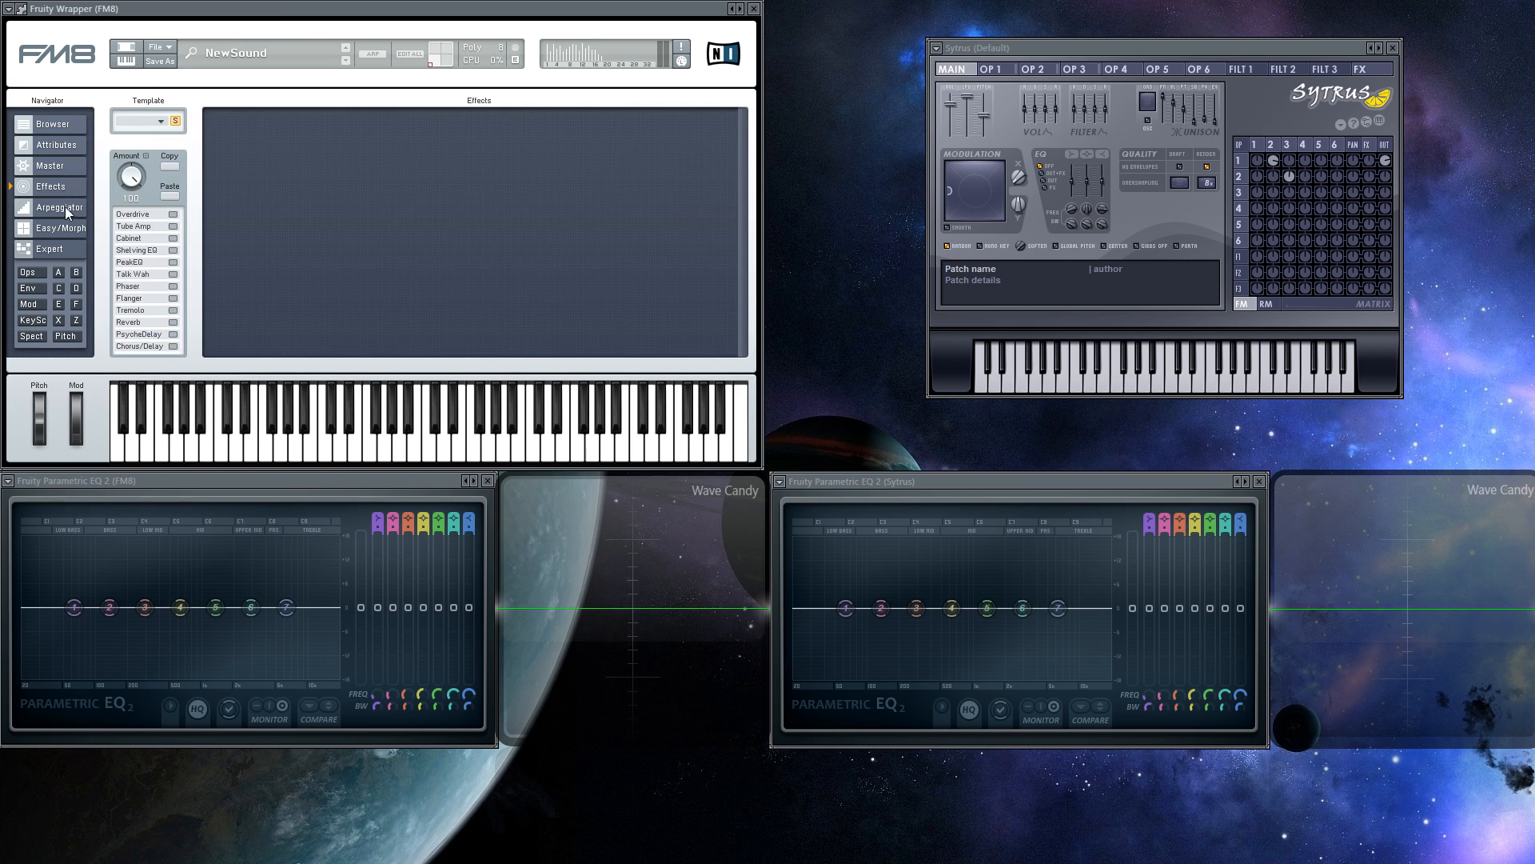
left_click(68, 165)
left_click(70, 206)
left_click(76, 229)
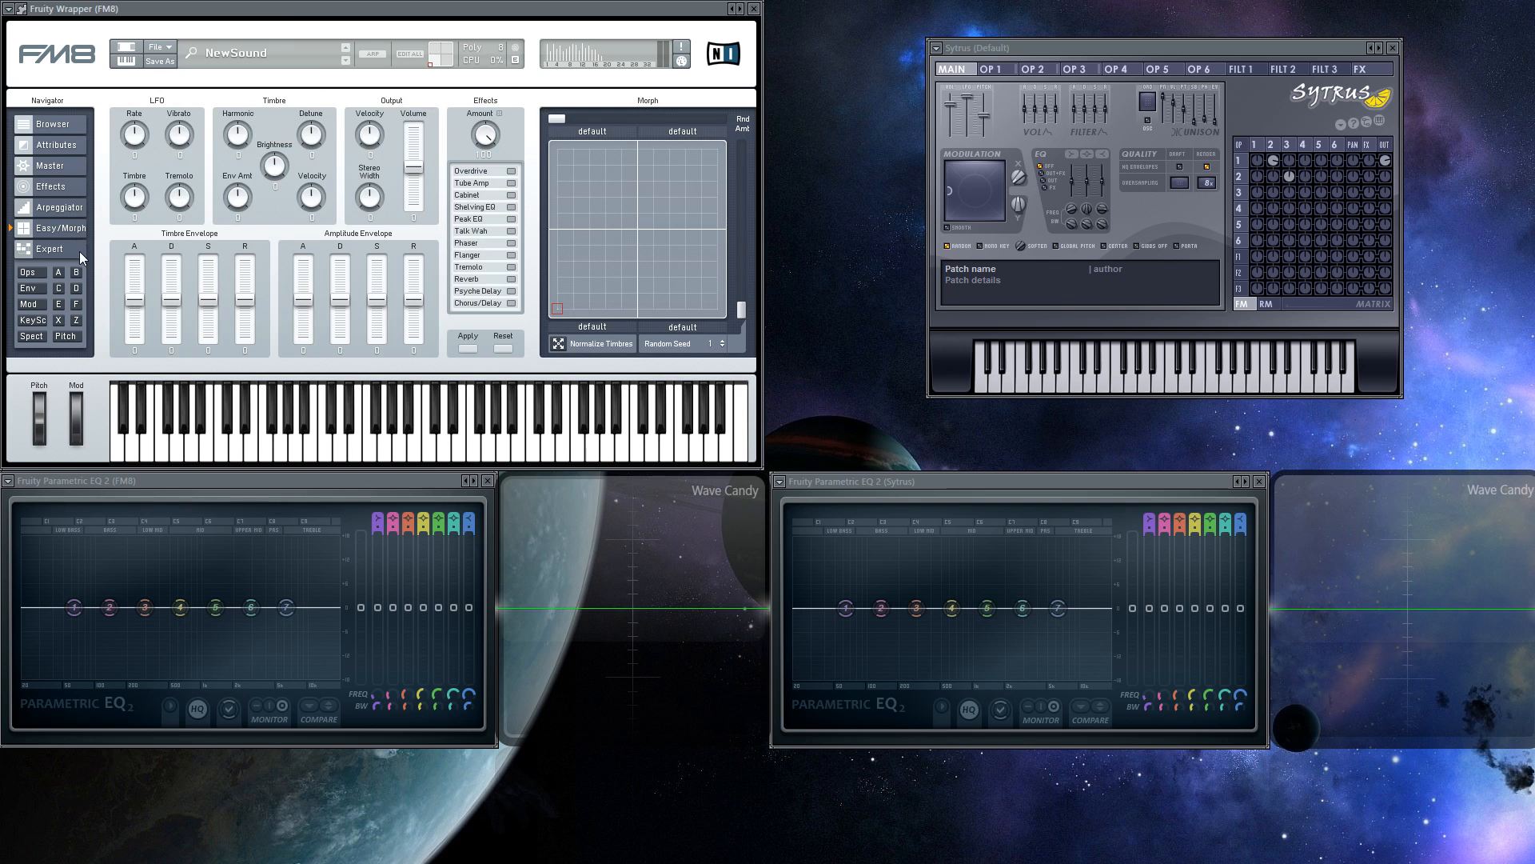
left_click(75, 252)
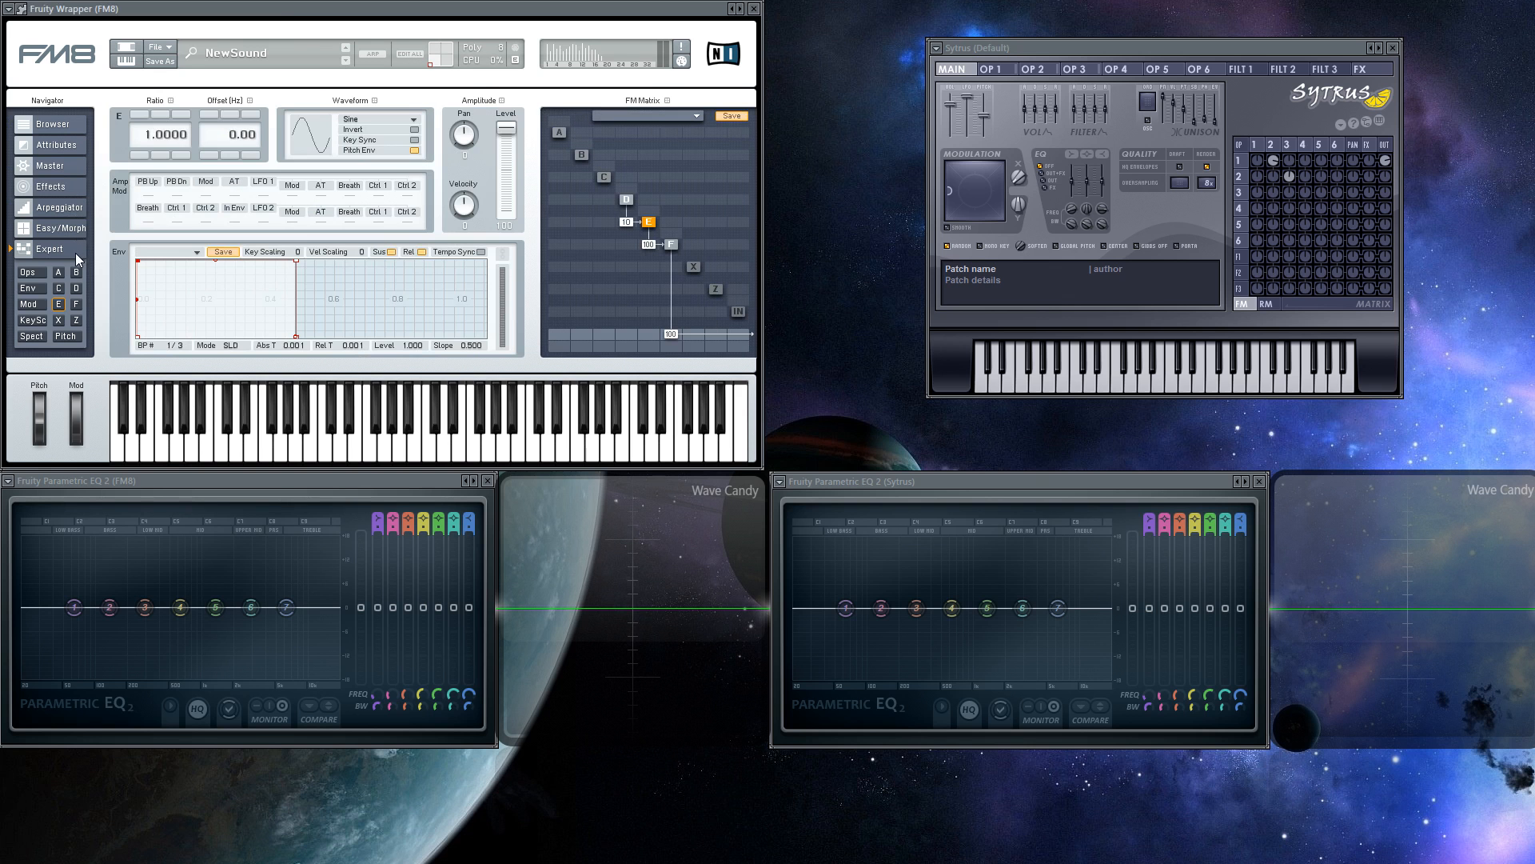
left_click(29, 273)
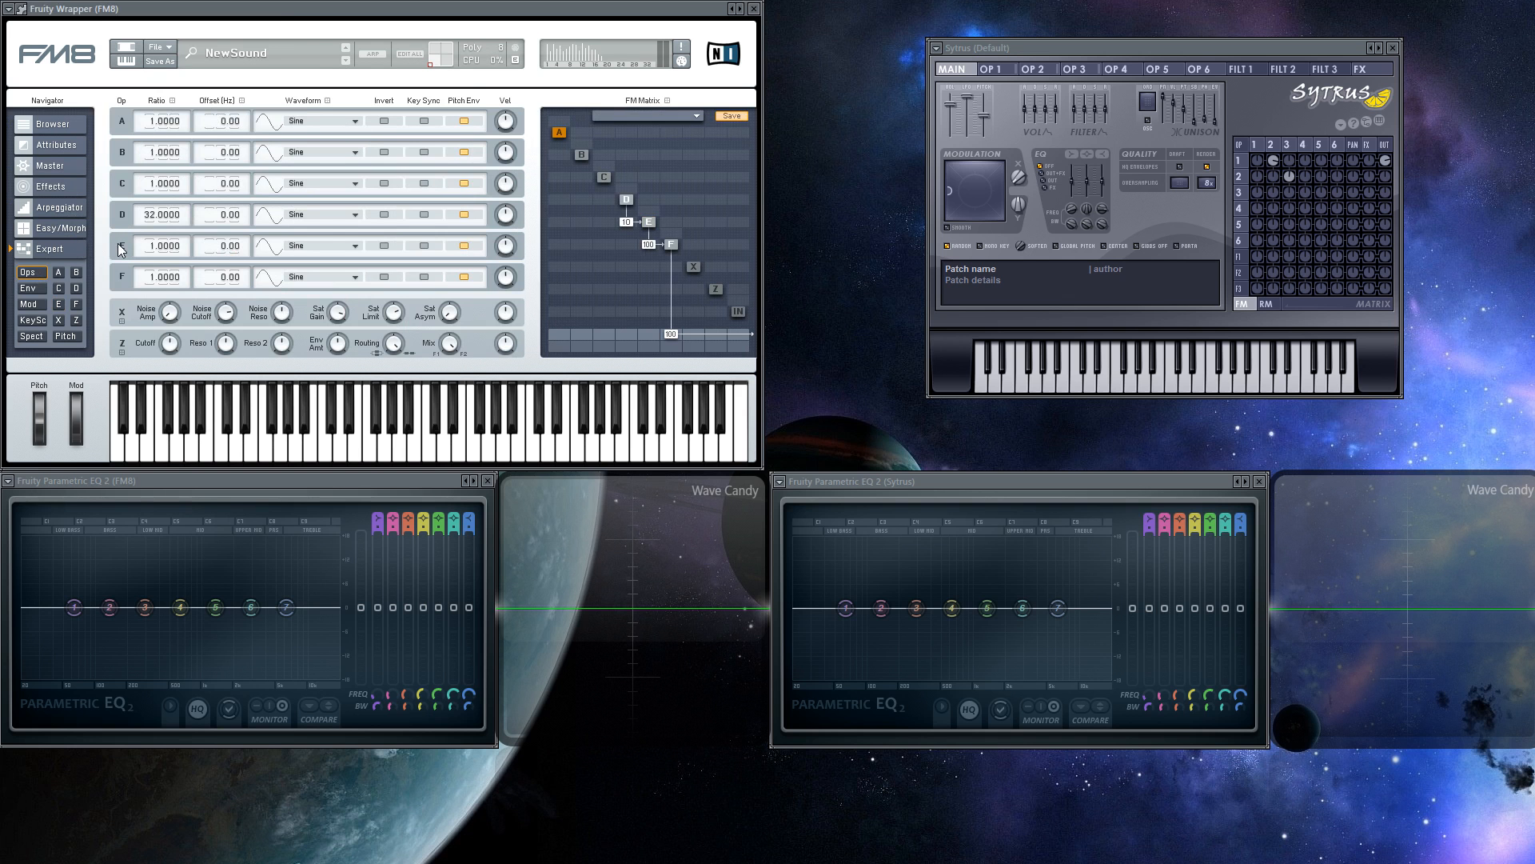
Change operator E's waveform to Triangle in FM8.
left_click(648, 222)
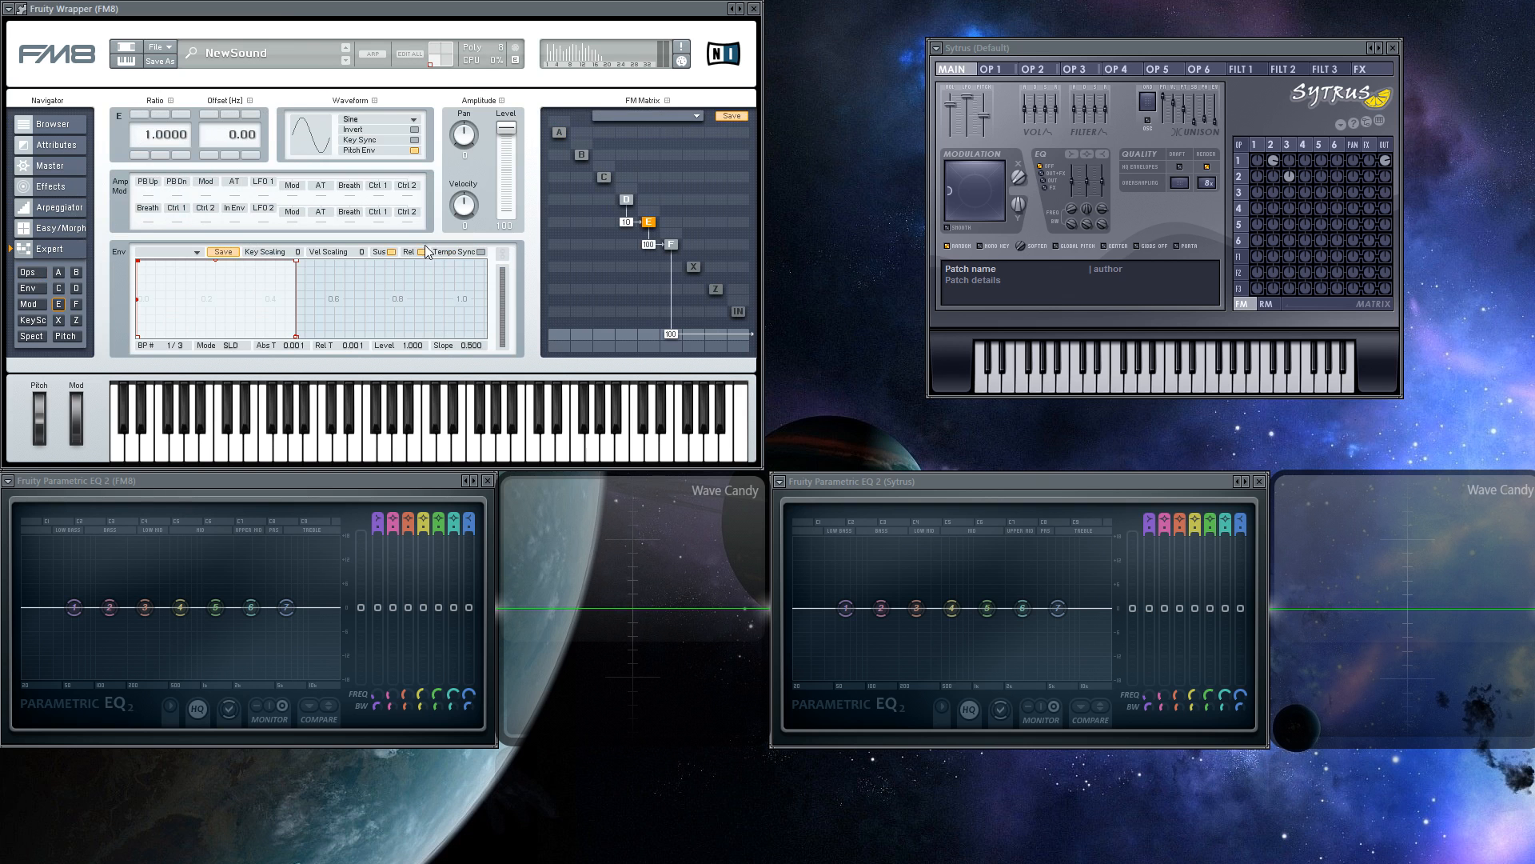
left_click(390, 120)
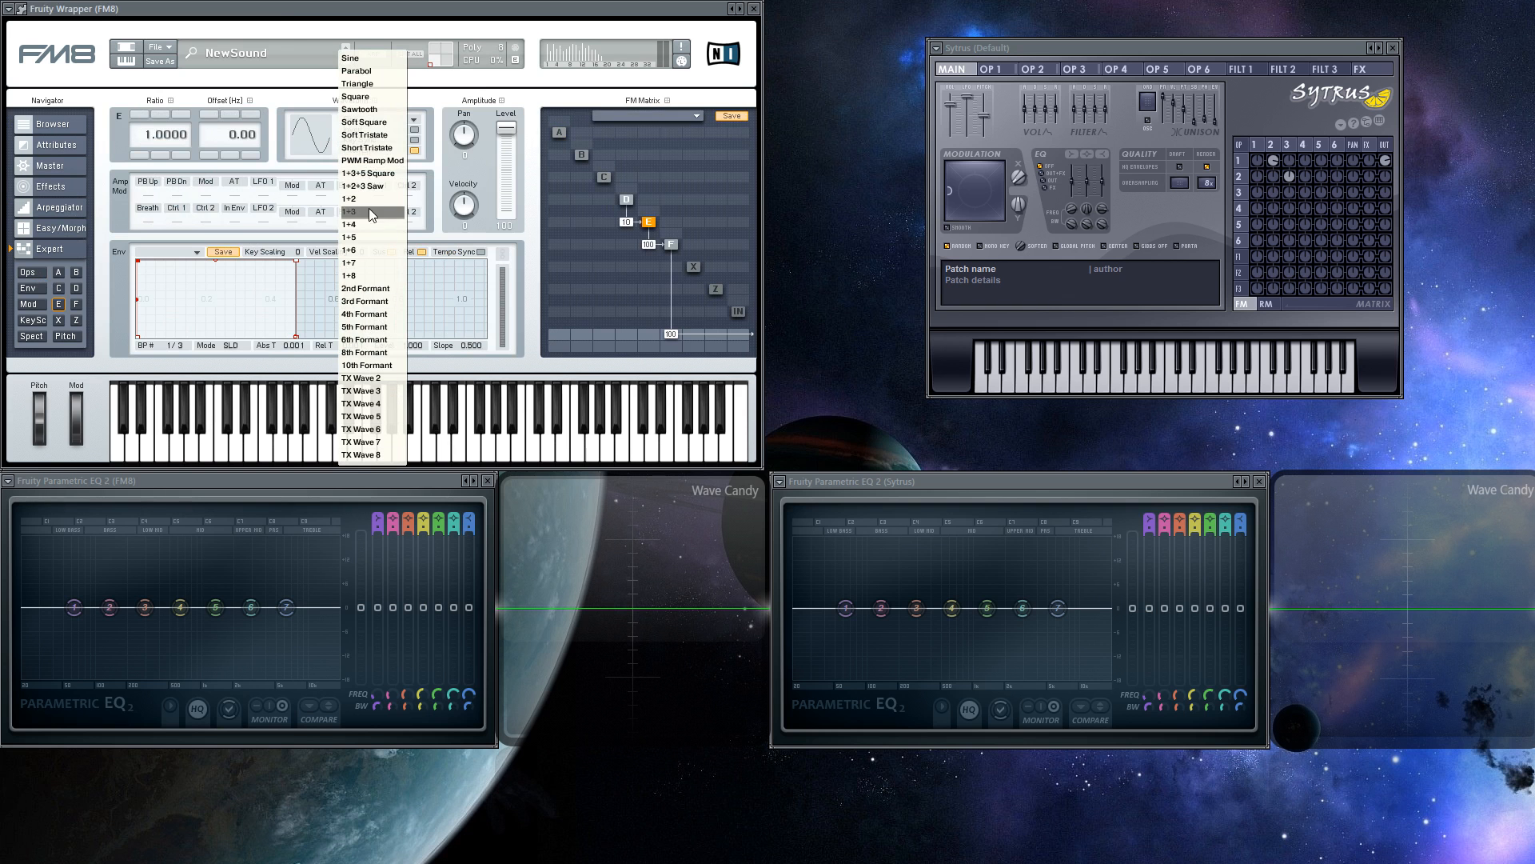
left_click(367, 85)
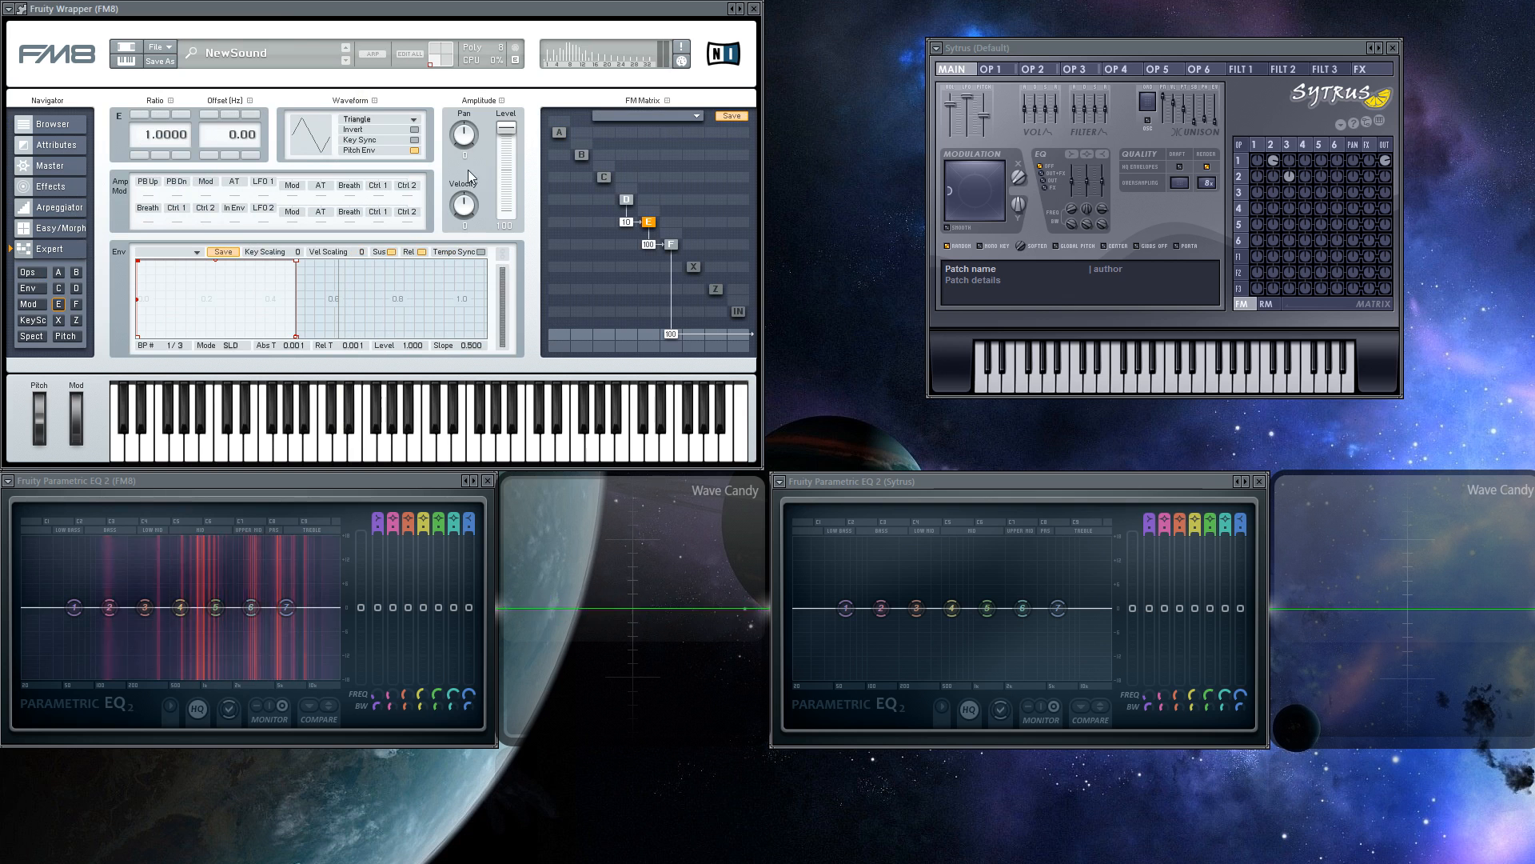
Shape operator 2's waveform into a triangle in Sytrus.
left_click(1037, 71)
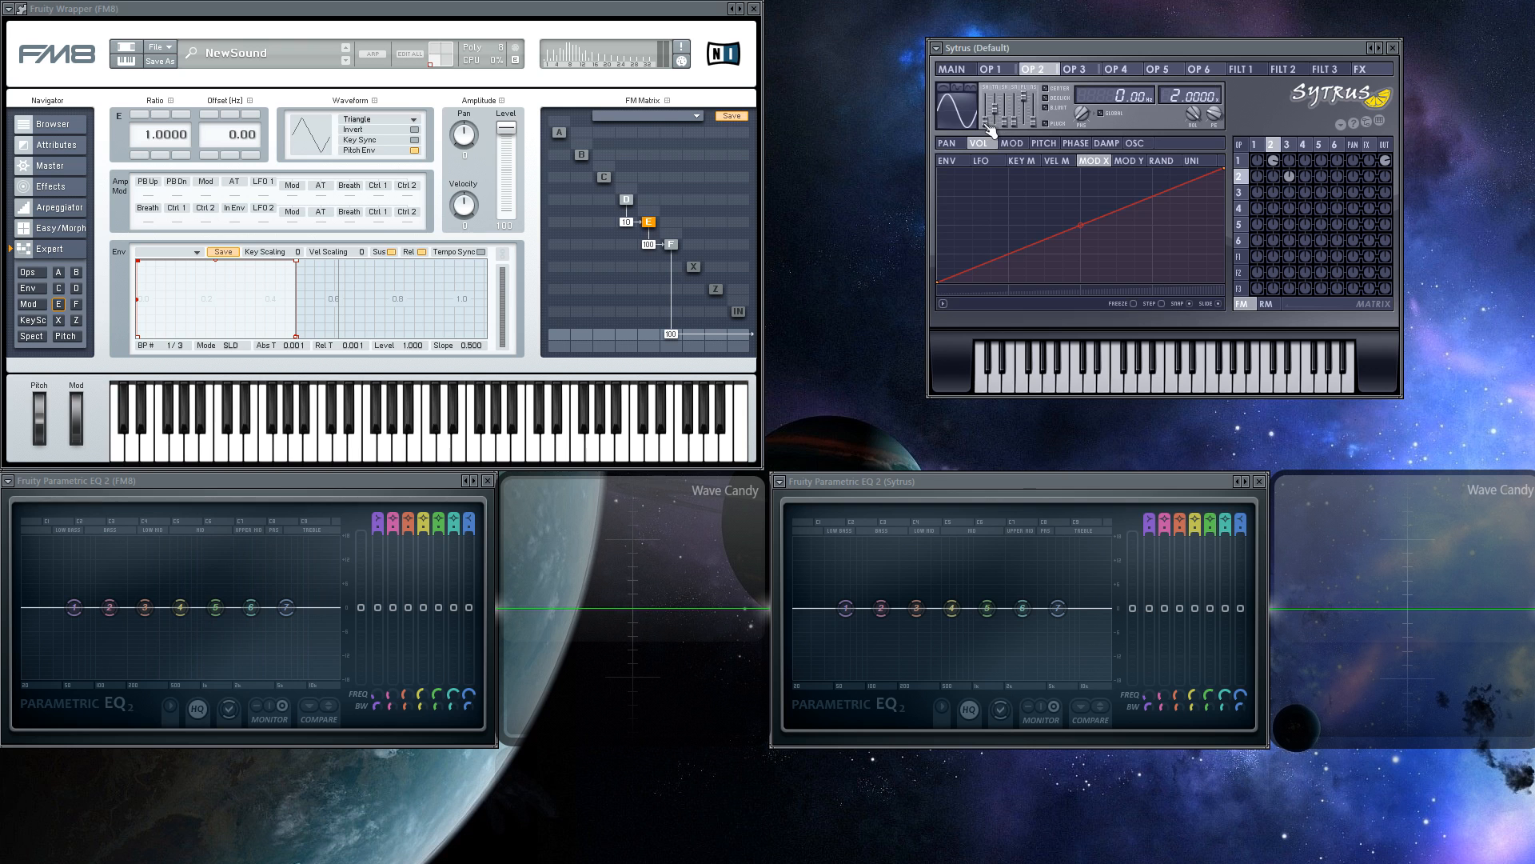
left_click(952, 70)
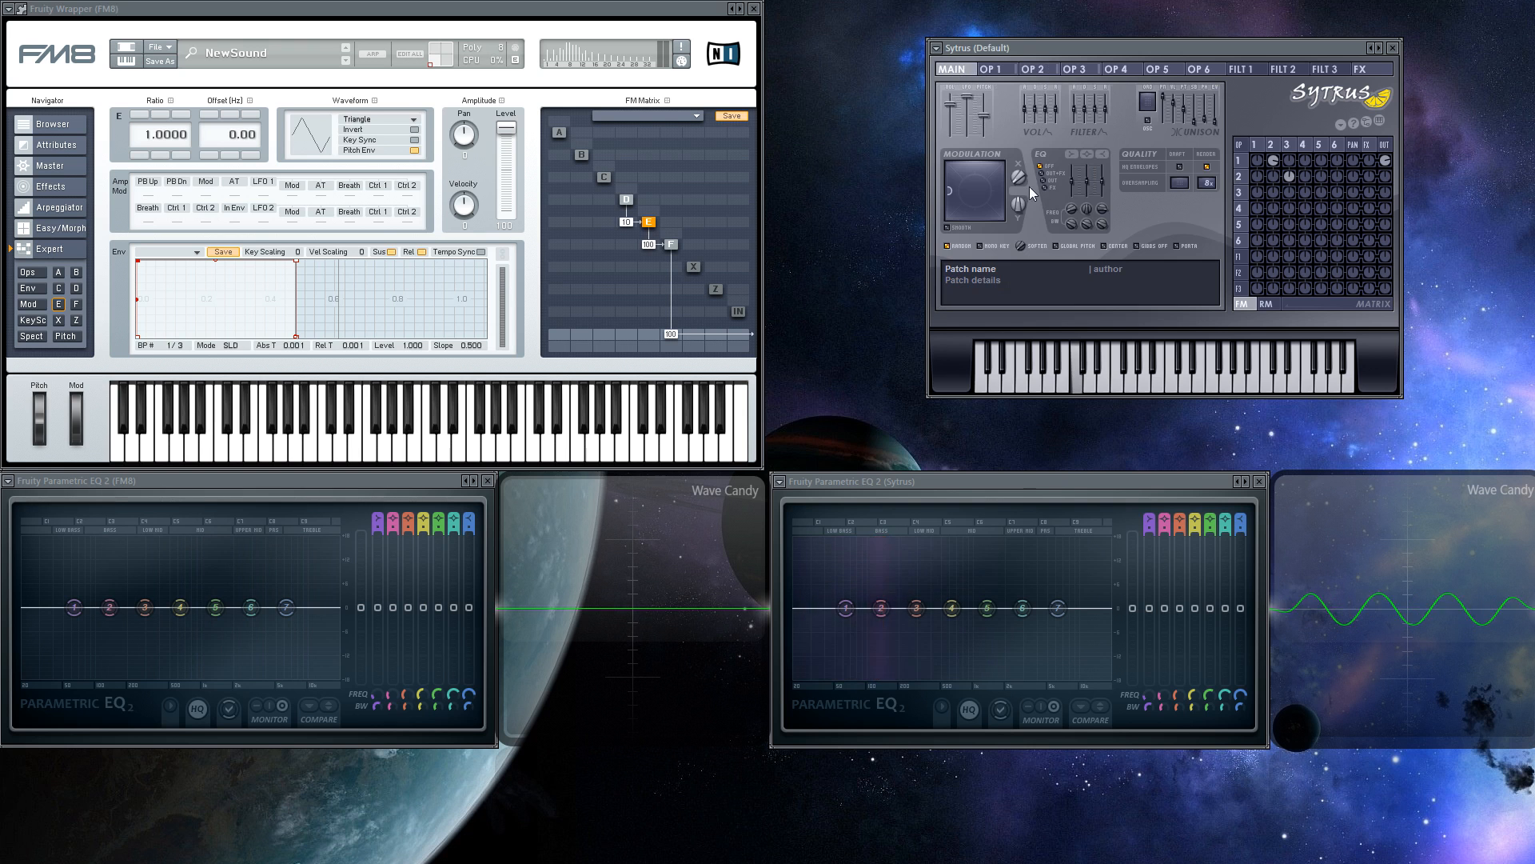
Compare the triangle-modulated sounds by sweeping modulation X in Sytrus and operator E's level in FM8.
mouse_move(1018, 171)
left_mouse_down()
mouse_move(1015, 123)
mouse_move(1016, 408)
mouse_move(1015, 160)
left_mouse_up()
left_click(521, 29)
left_click_drag(519, 128, 512, 217)
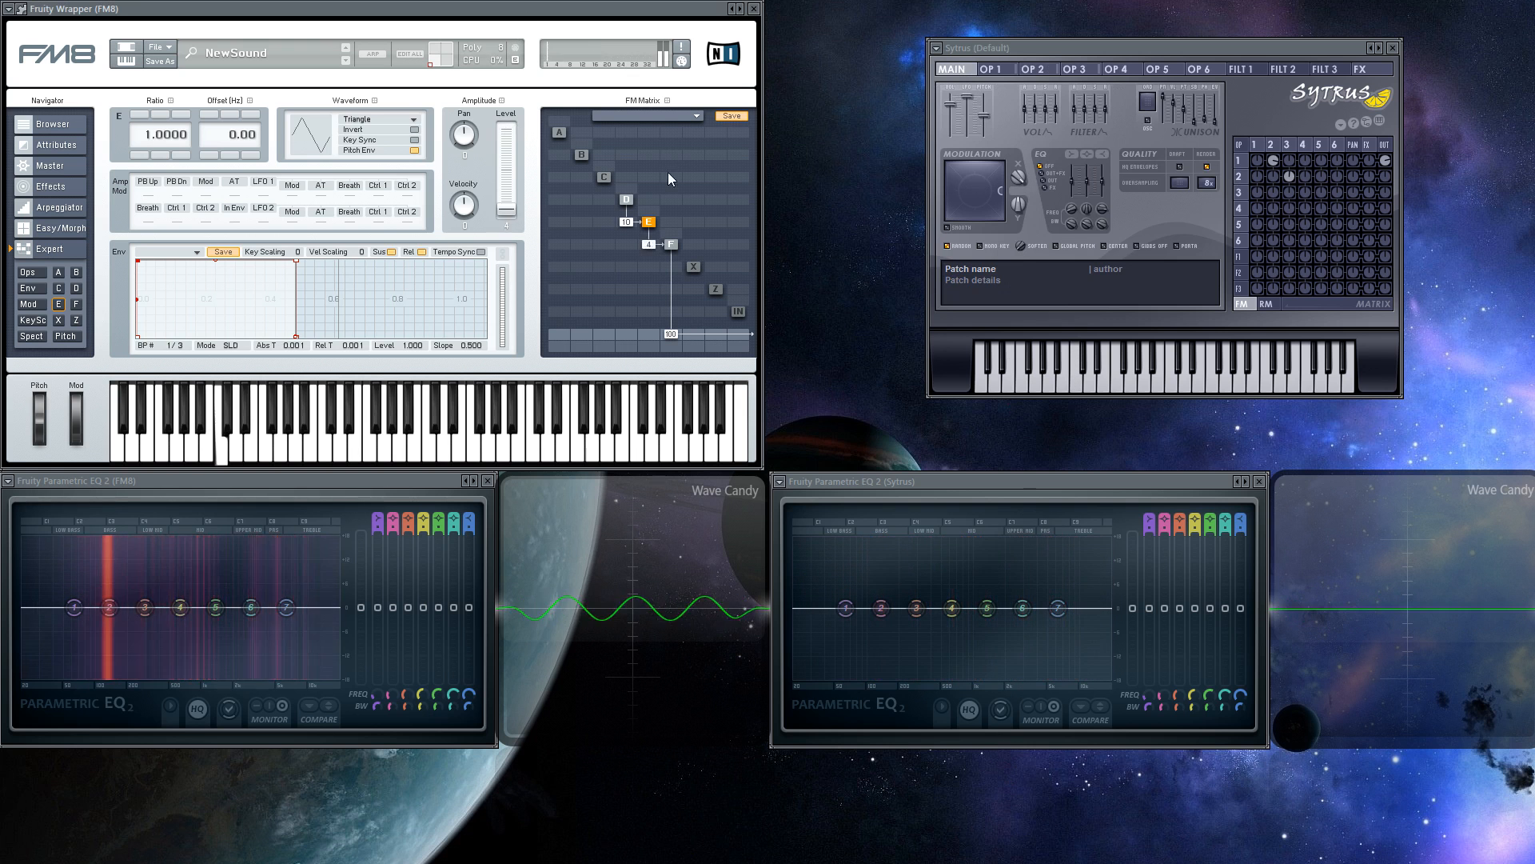
left_click_drag(638, 534, 603, 5)
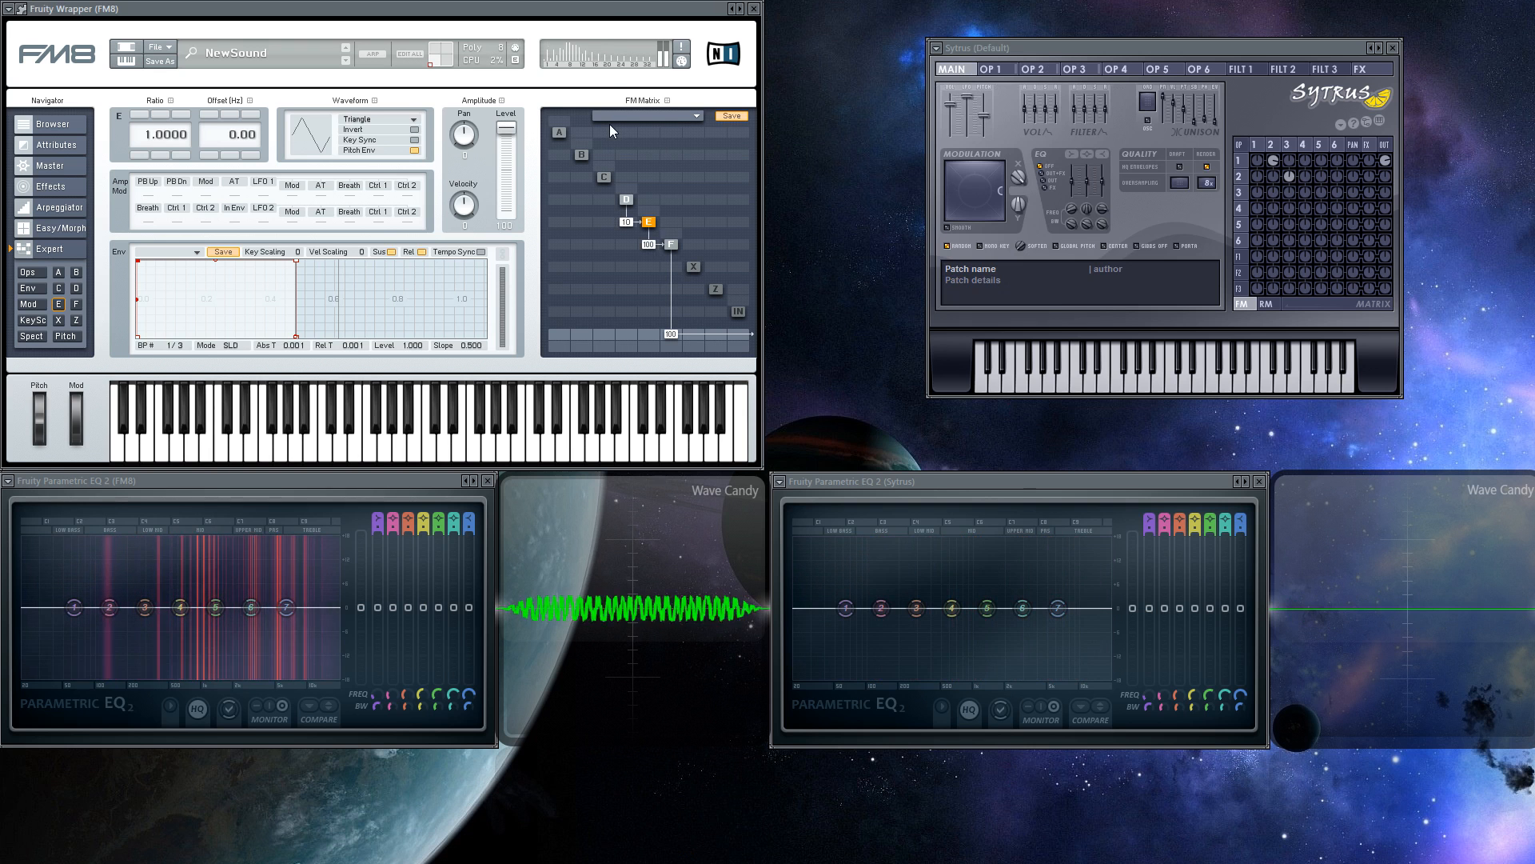
Check operator D in FM8 and remove operator 3's modulation of operator 2 in the Sytrus matrix.
left_click(627, 202)
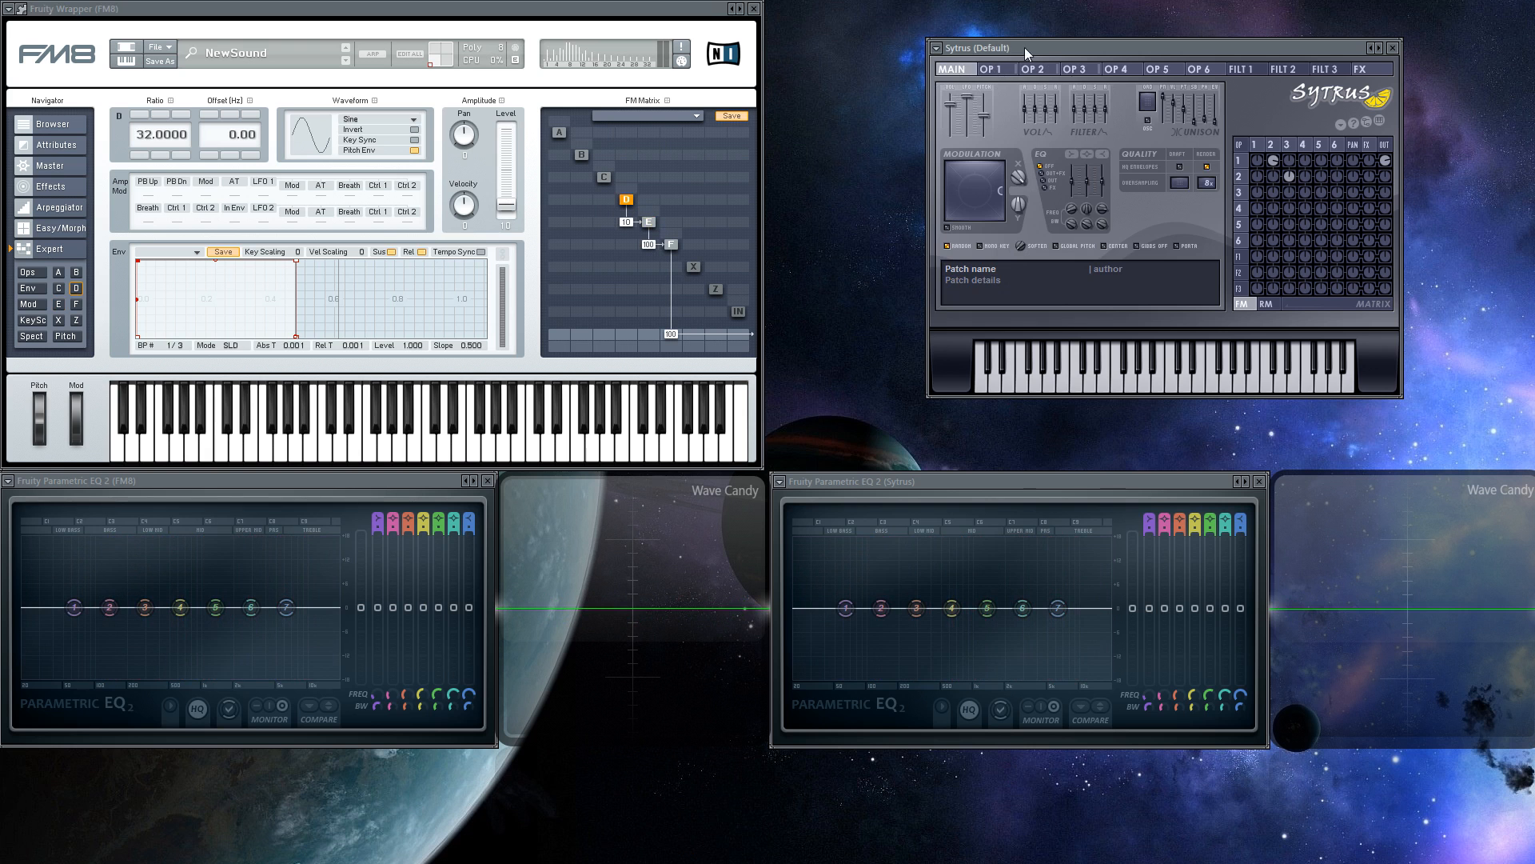
left_click(1054, 73)
left_click(1079, 73)
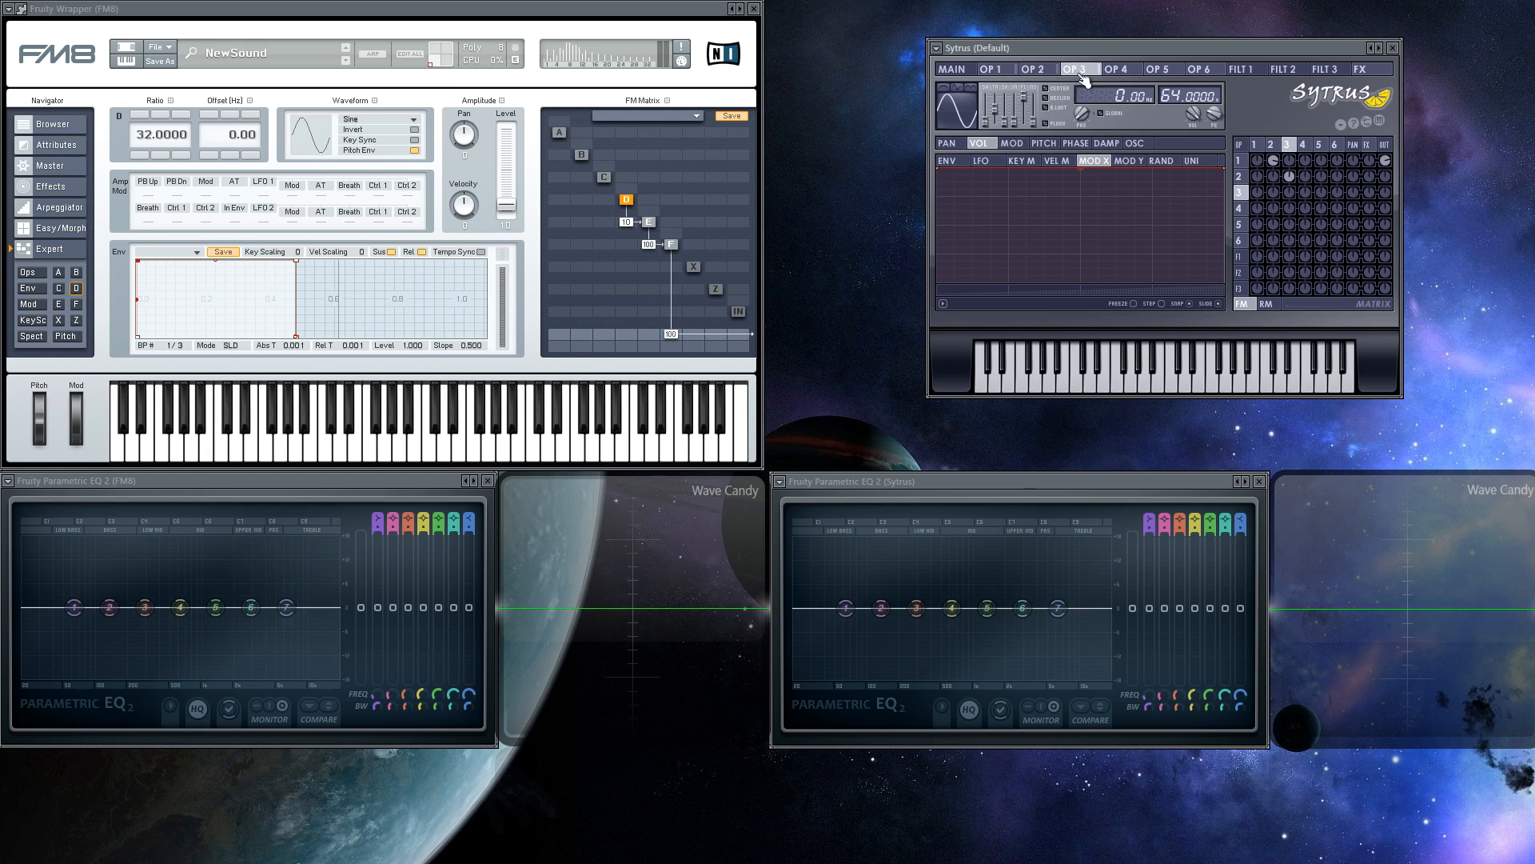
right_click(1289, 176)
Add a single high harmonic to operator 2's triangle oscillator in Sytrus and listen to it through modulation X.
left_click(1032, 70)
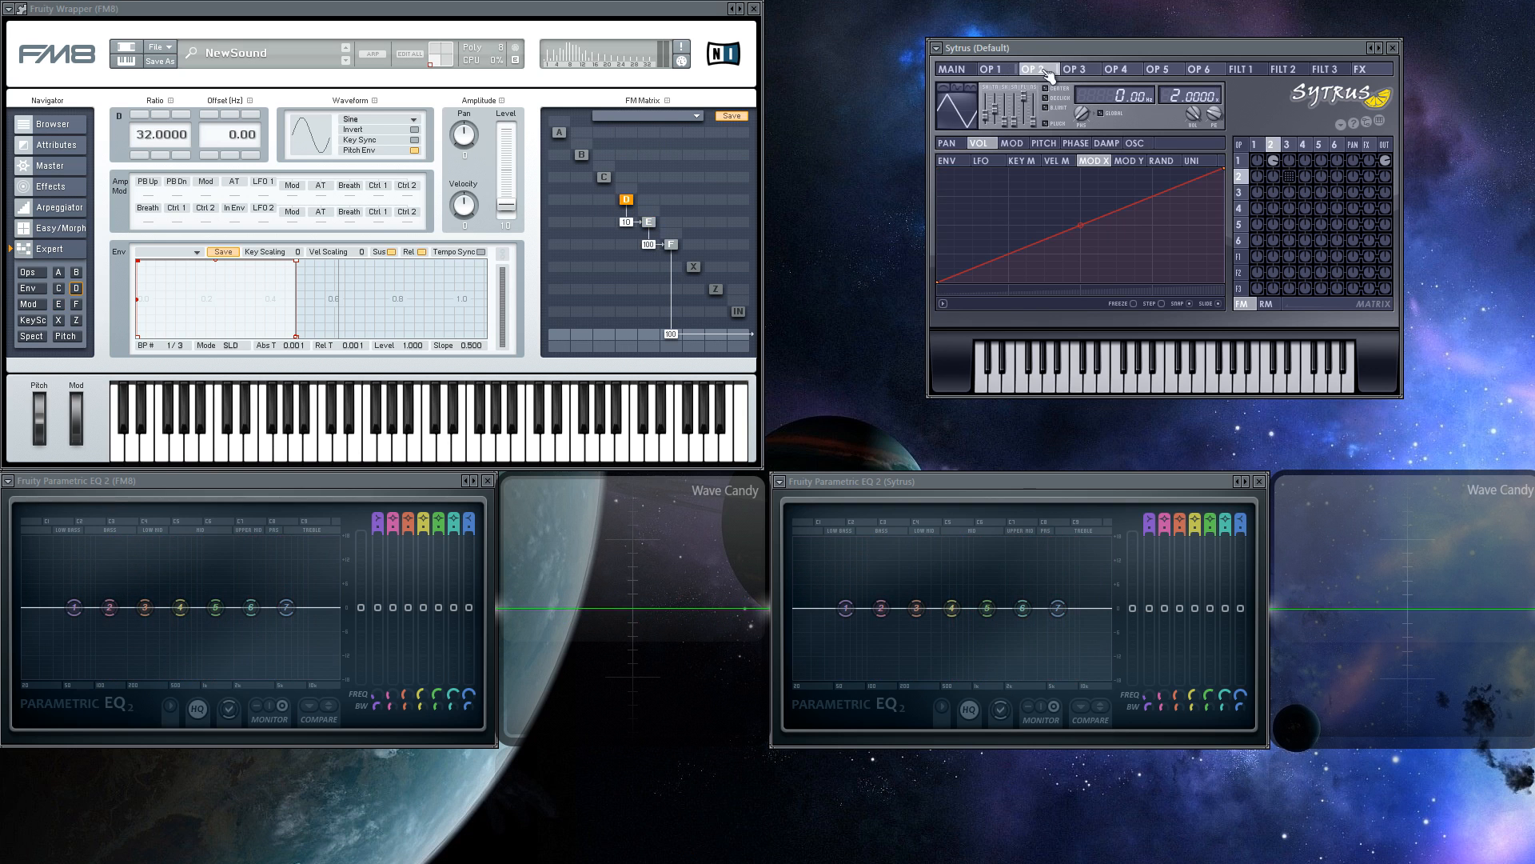
left_click(1146, 144)
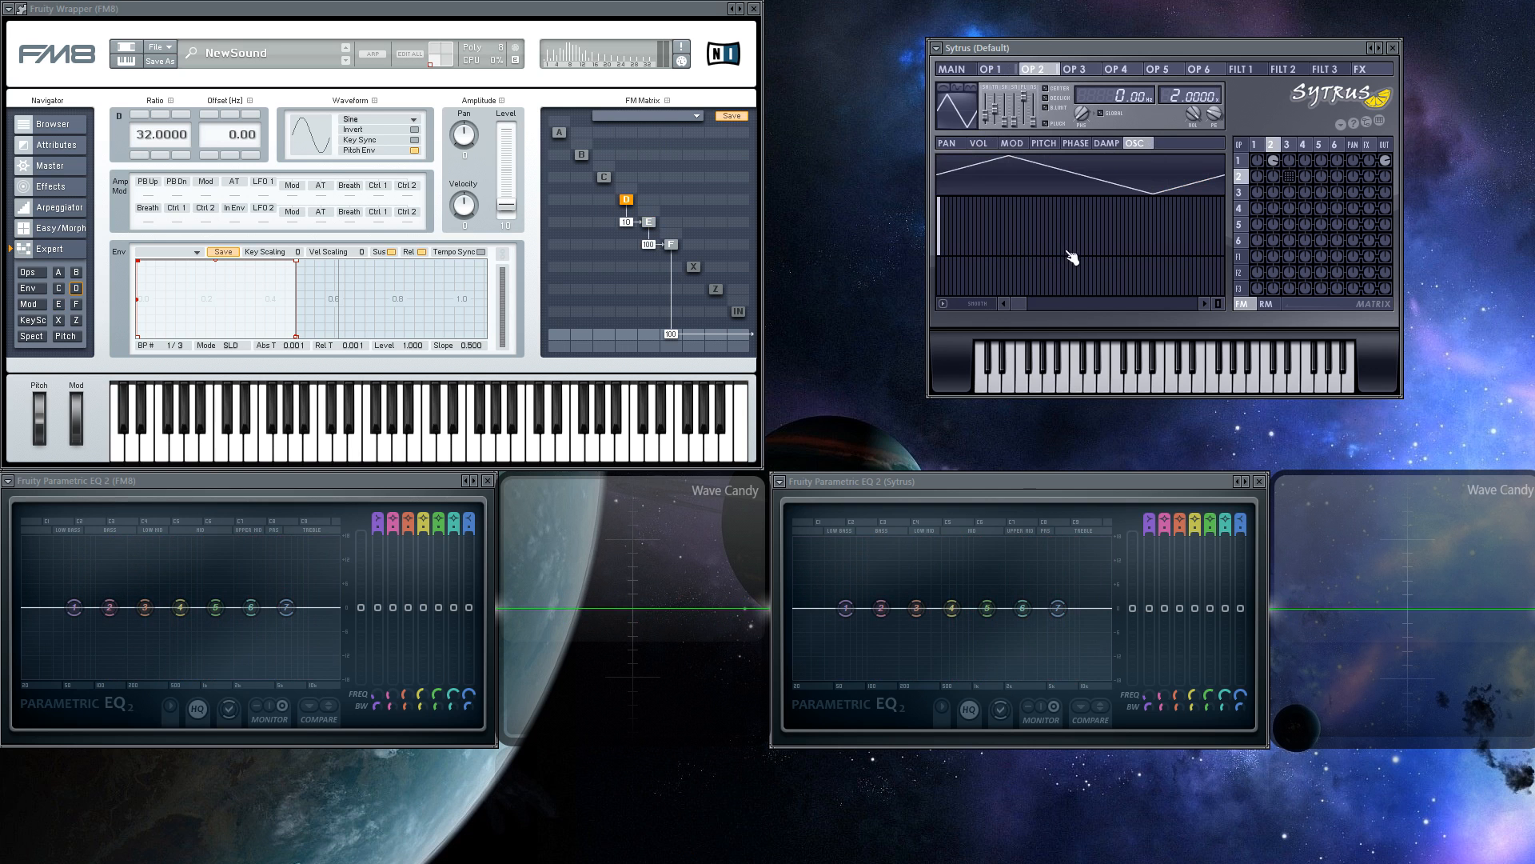
left_click(966, 71)
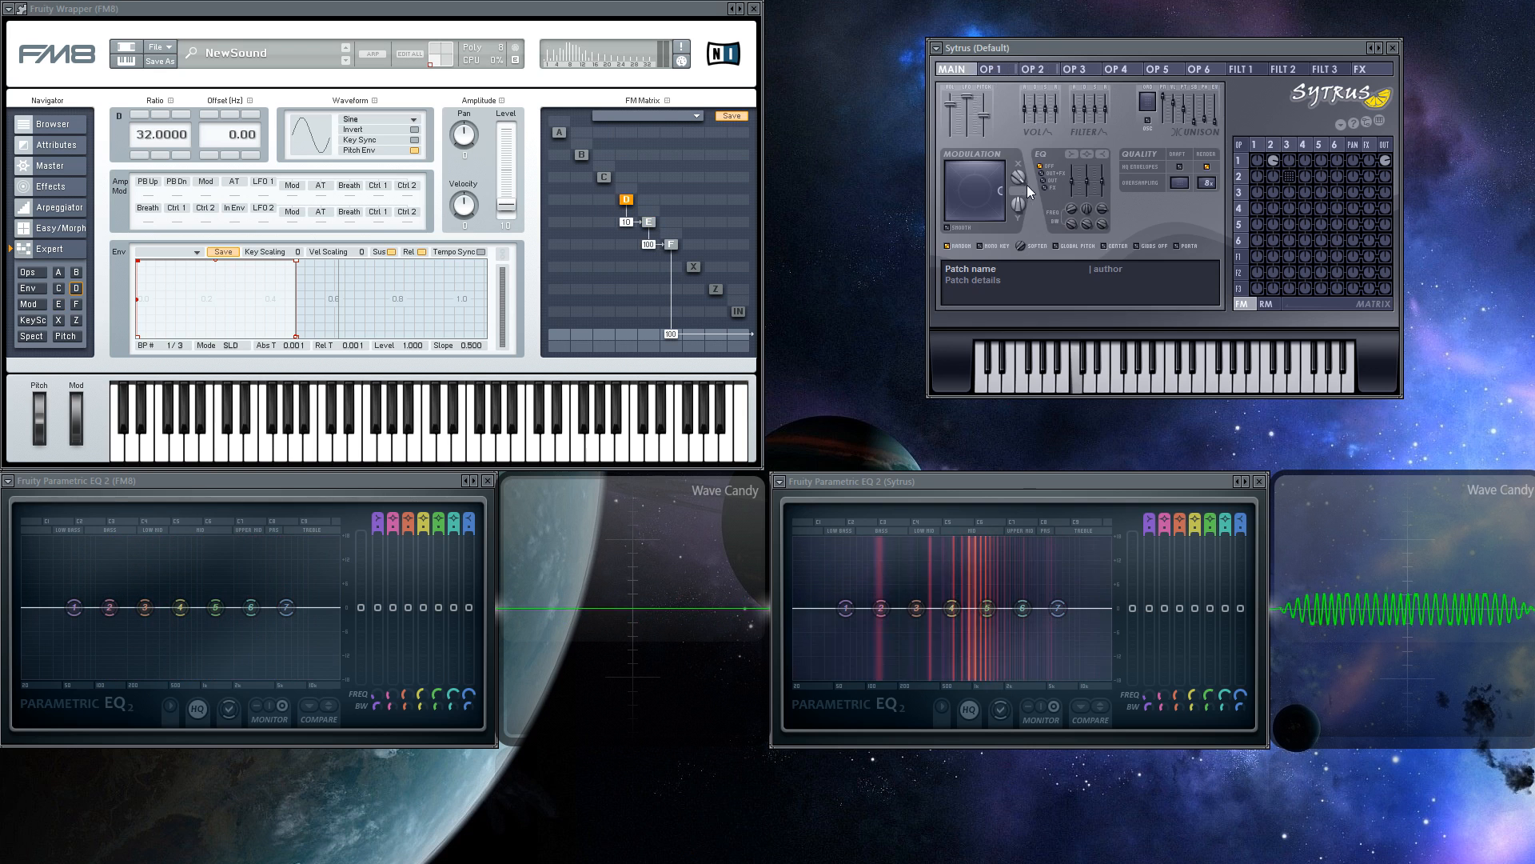
left_click(1054, 71)
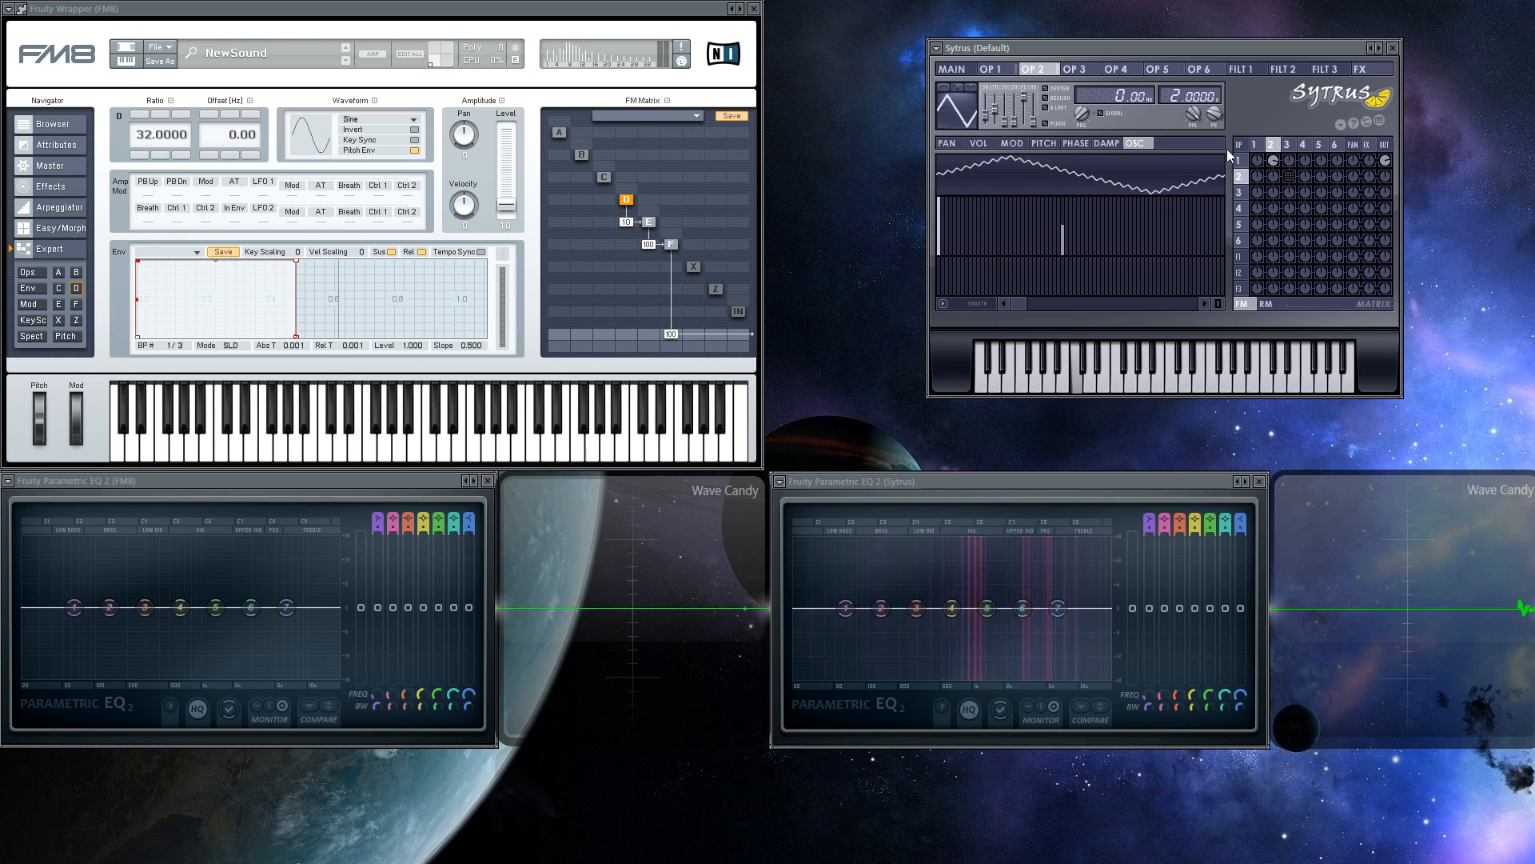
left_click(959, 70)
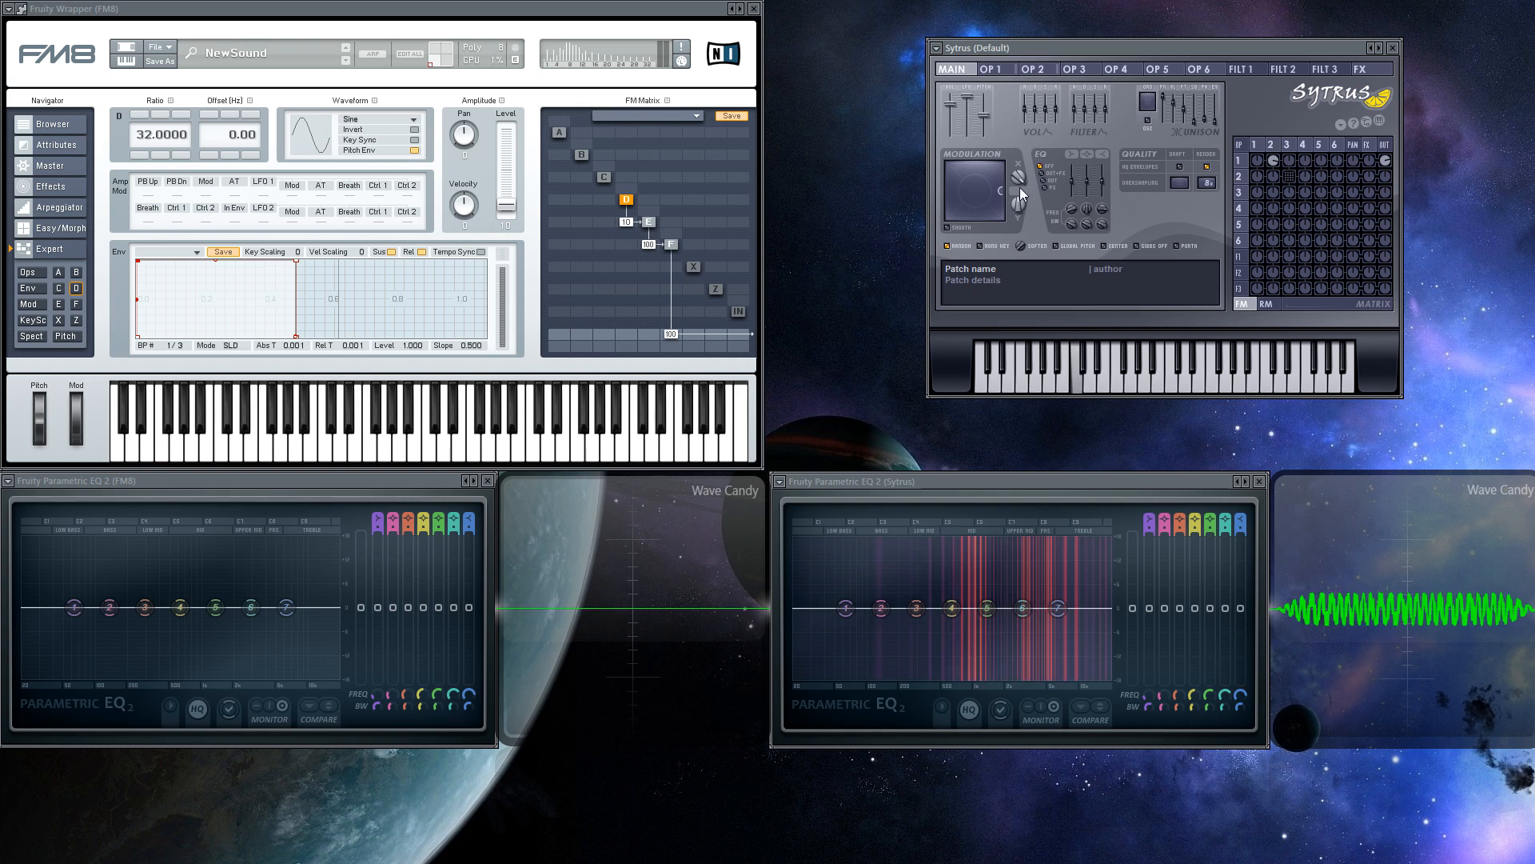
Lower operator D's level slightly in FM8 and sweep operator E's level up to 100 while playing.
left_click(357, 11)
mouse_move(506, 205)
left_mouse_down()
mouse_move(512, 26)
mouse_move(534, 349)
mouse_move(572, 52)
mouse_move(547, 527)
mouse_move(553, 400)
mouse_move(497, 229)
mouse_move(511, 206)
left_mouse_up()
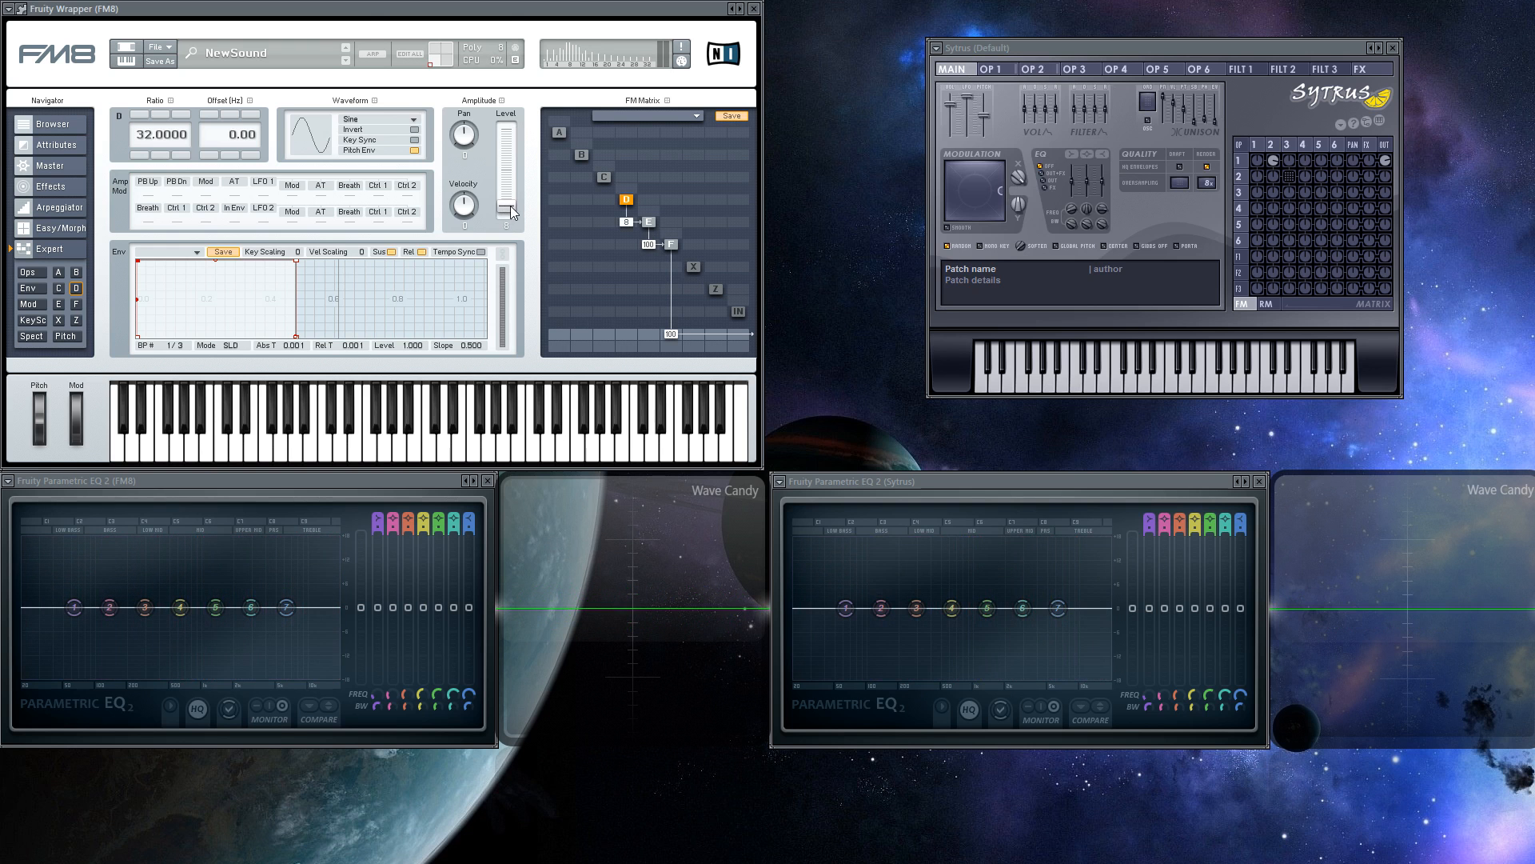
left_click(650, 221)
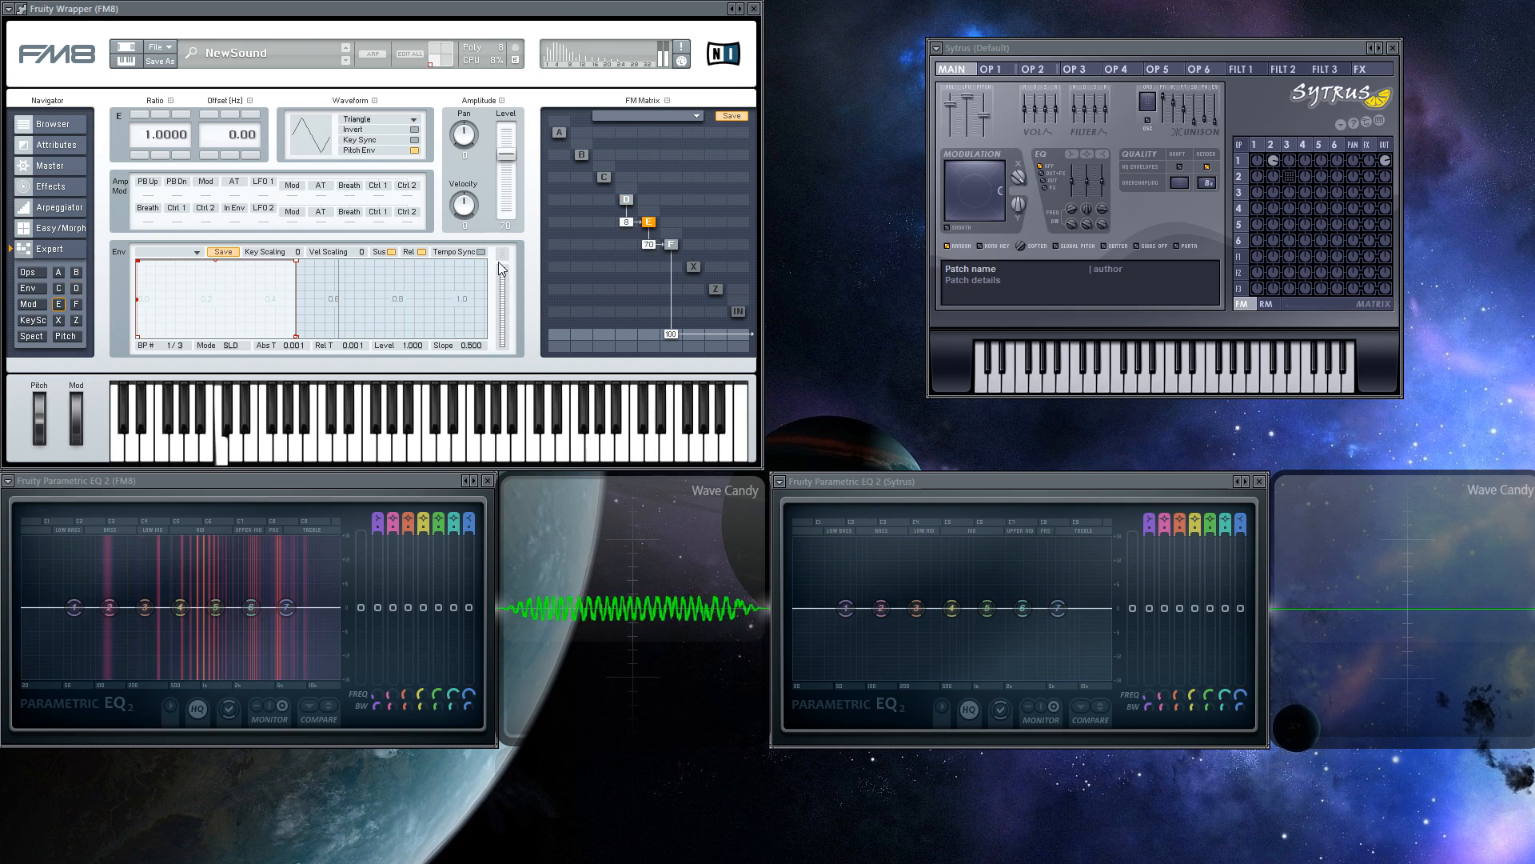
left_click(1040, 393)
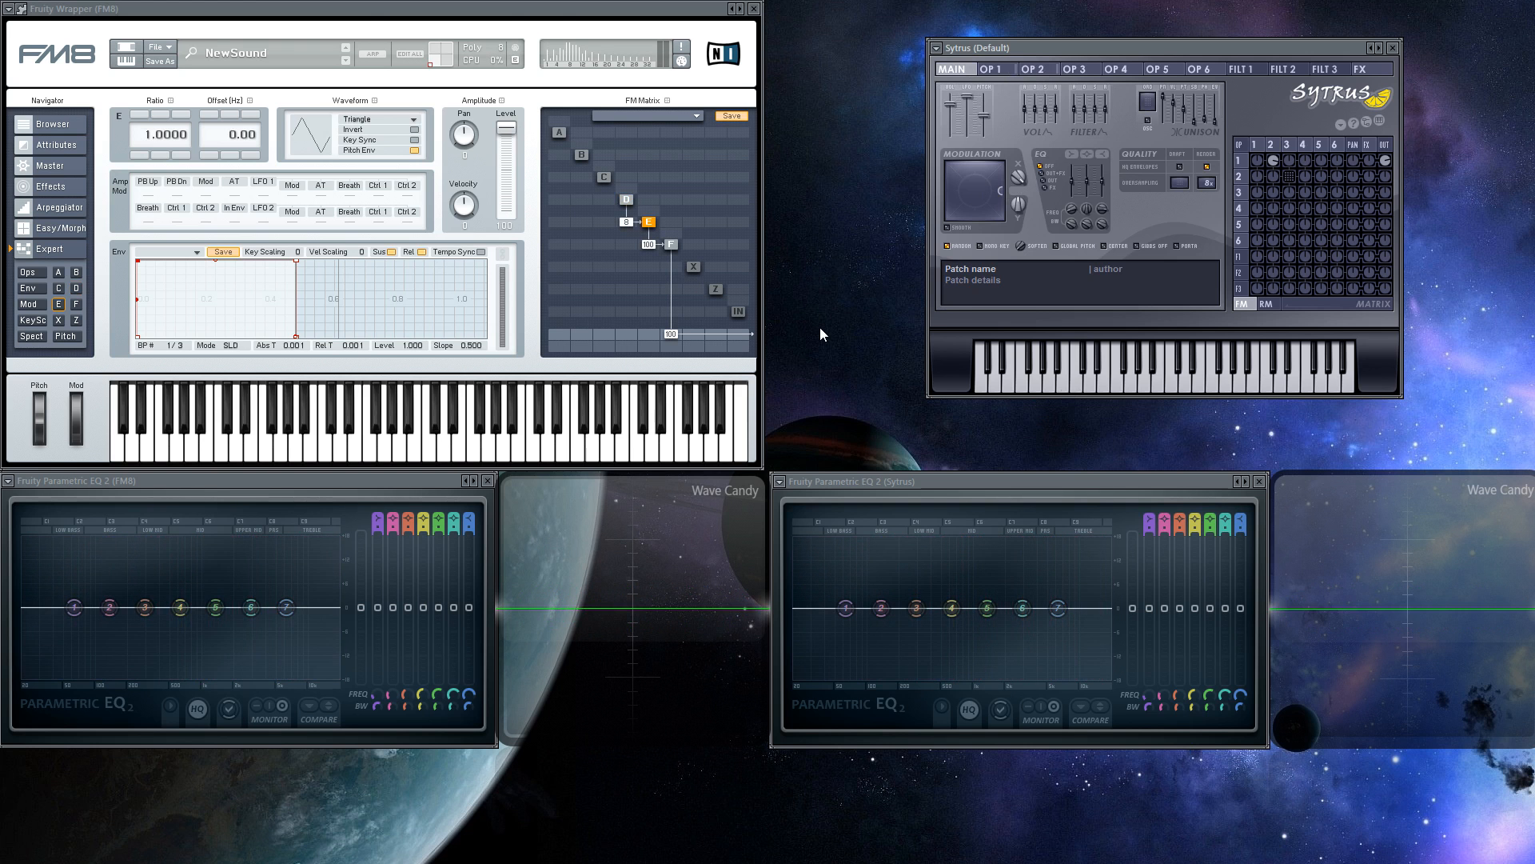
Review the Sytrus operators' waveforms and remove the extra high harmonic from operator 2's oscillator.
left_click(1282, 165)
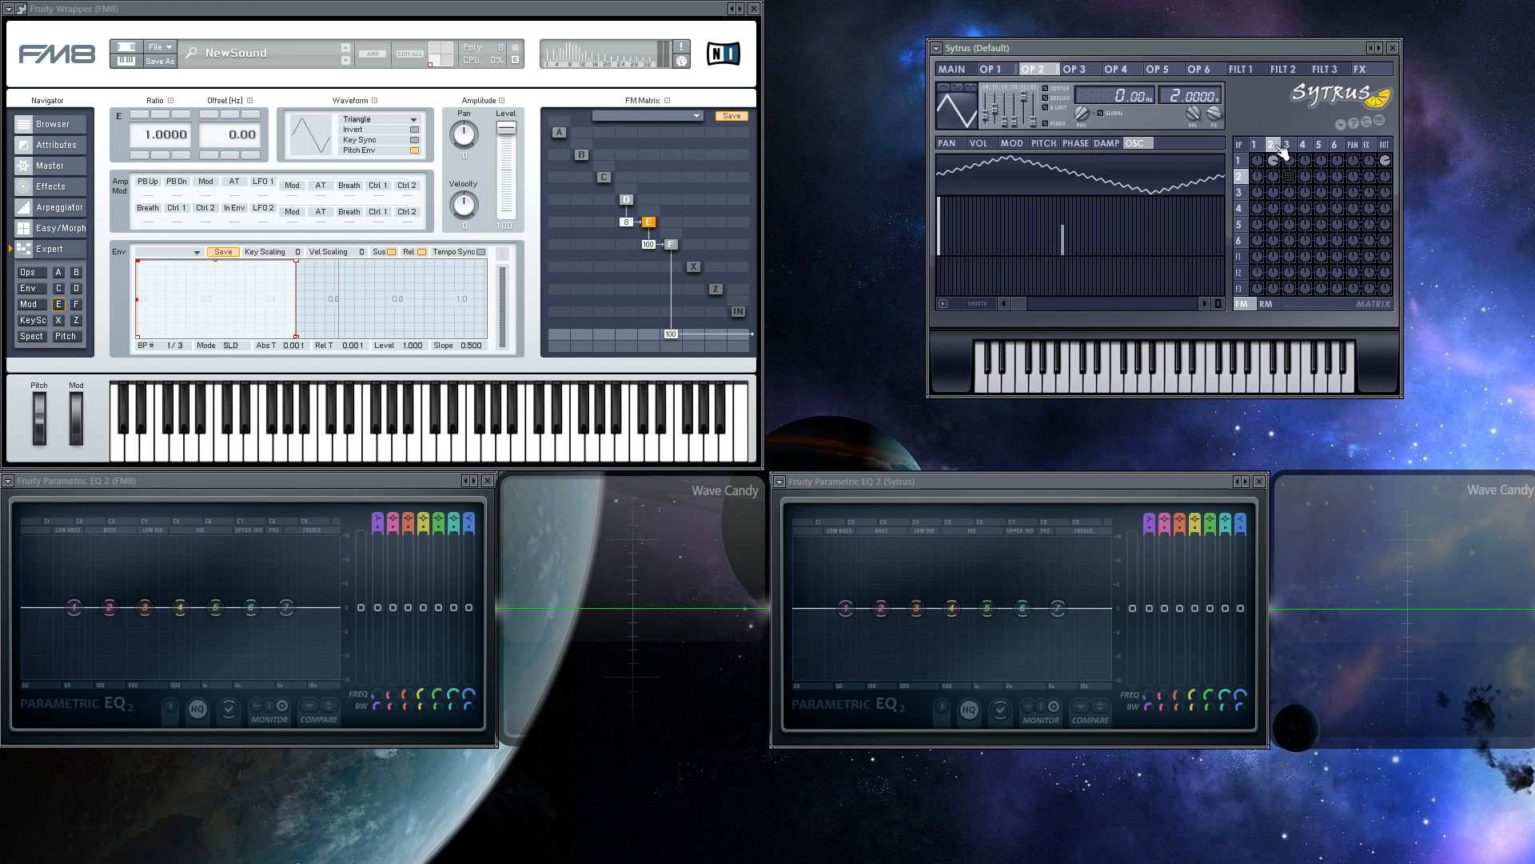
left_click(1093, 73)
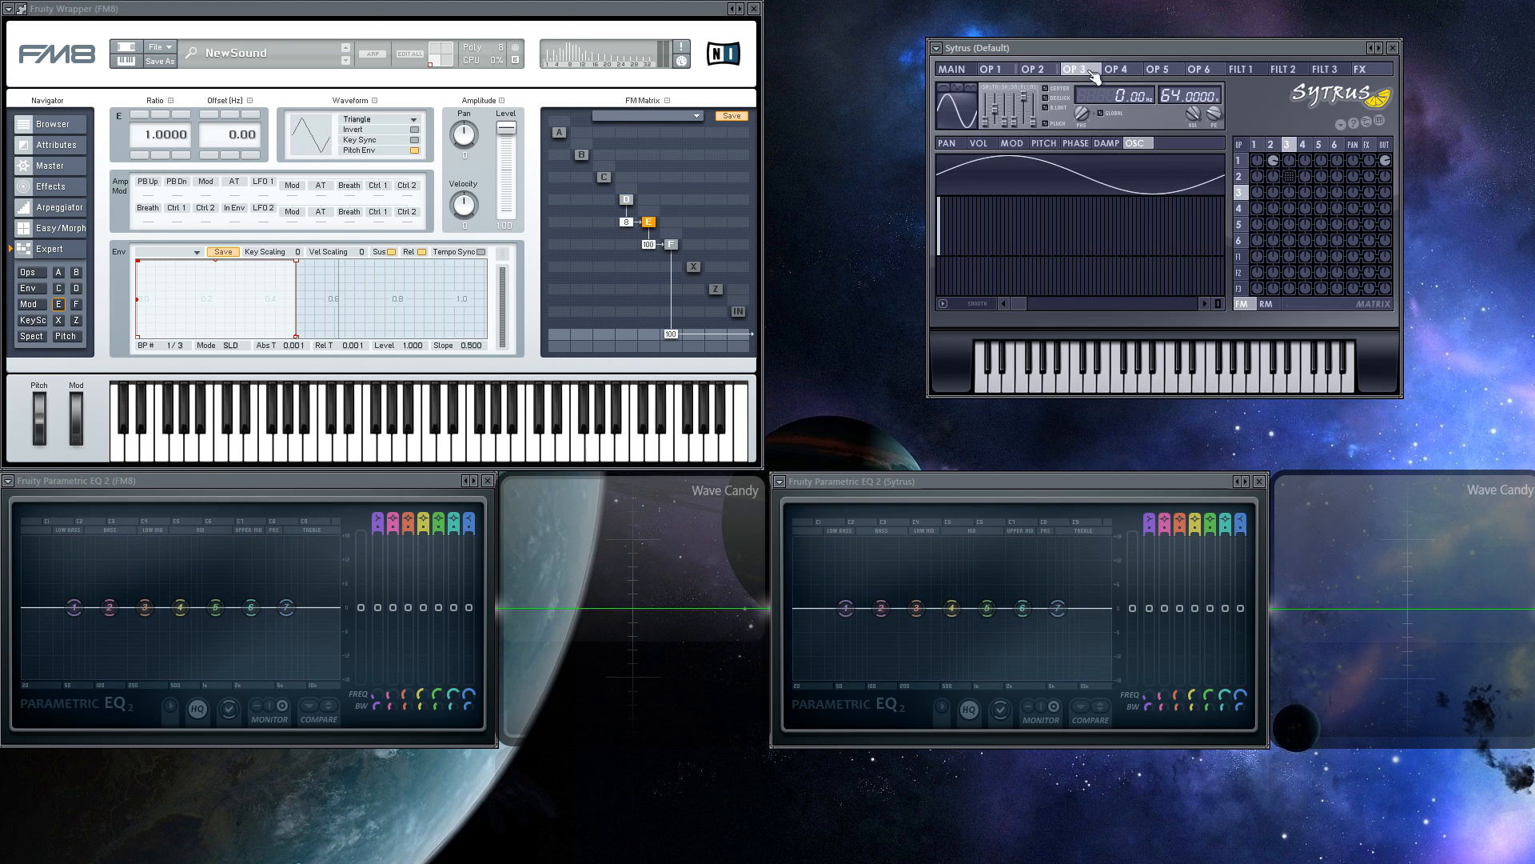
left_click(996, 70)
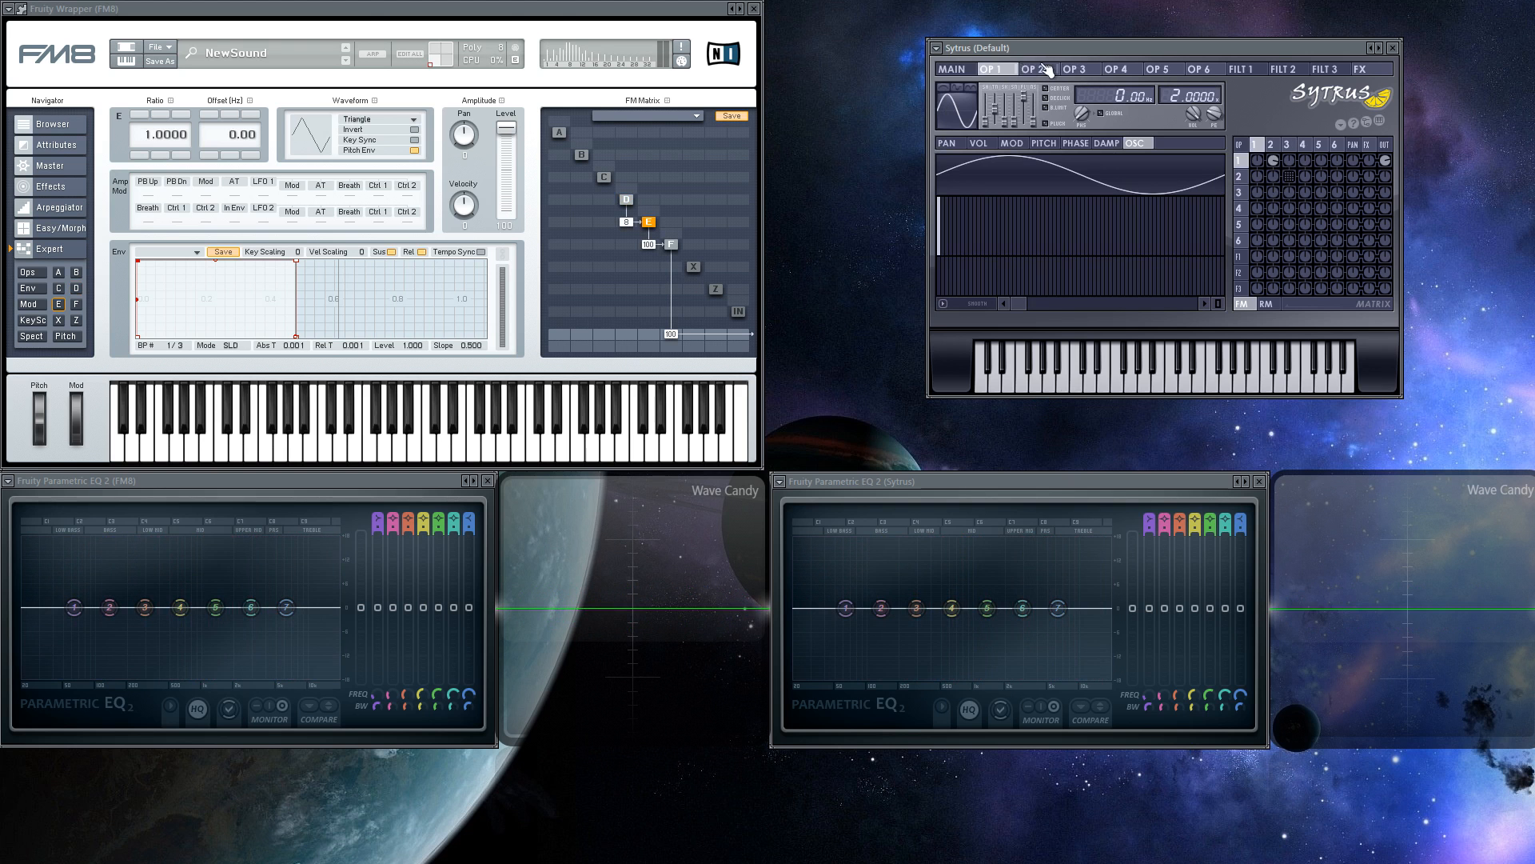
left_click(1036, 69)
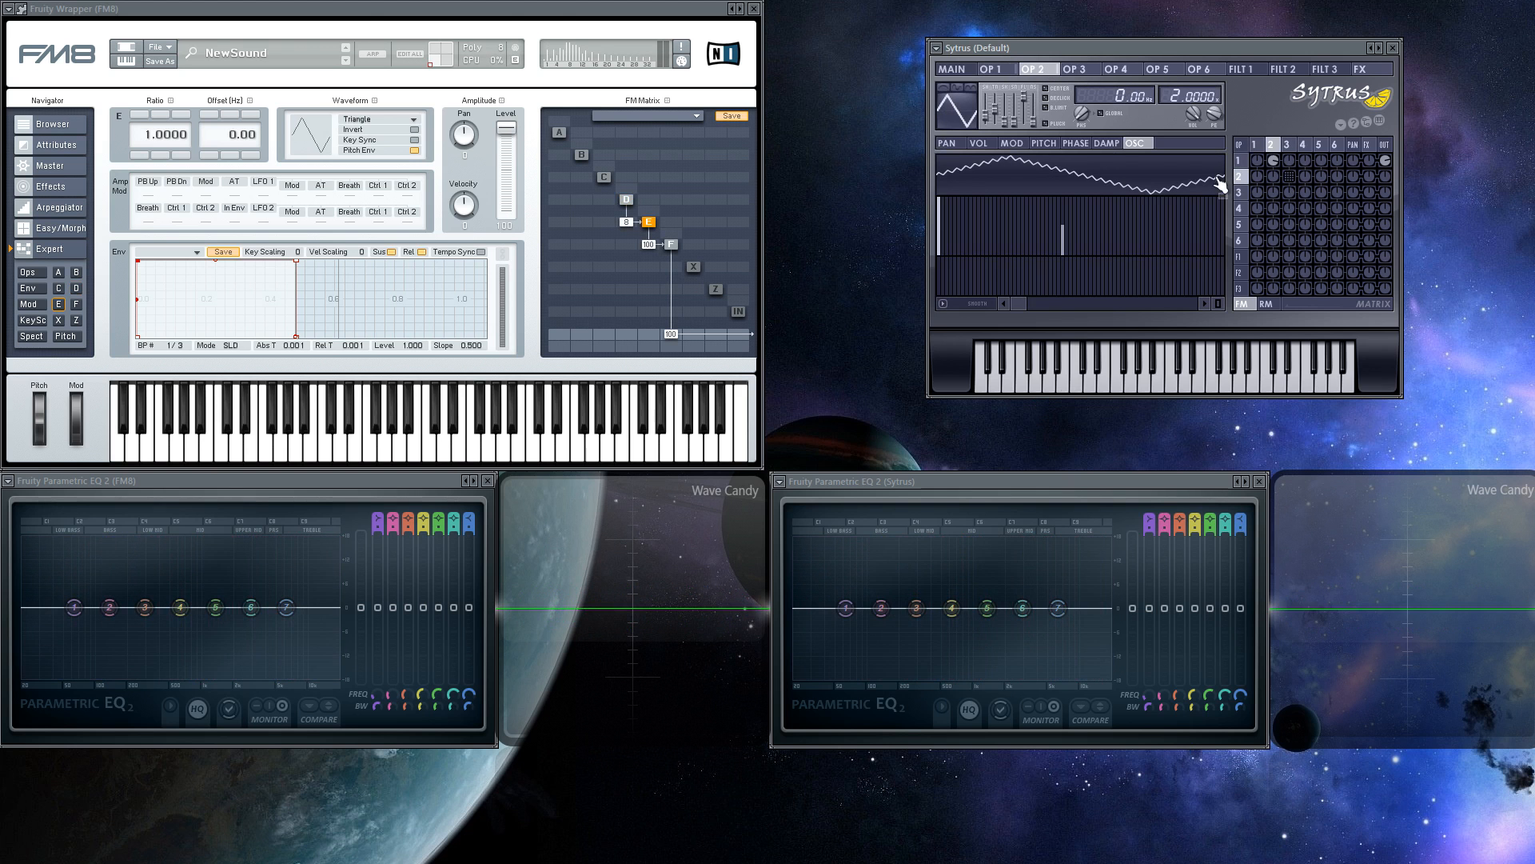
left_click_drag(1064, 251, 1069, 294)
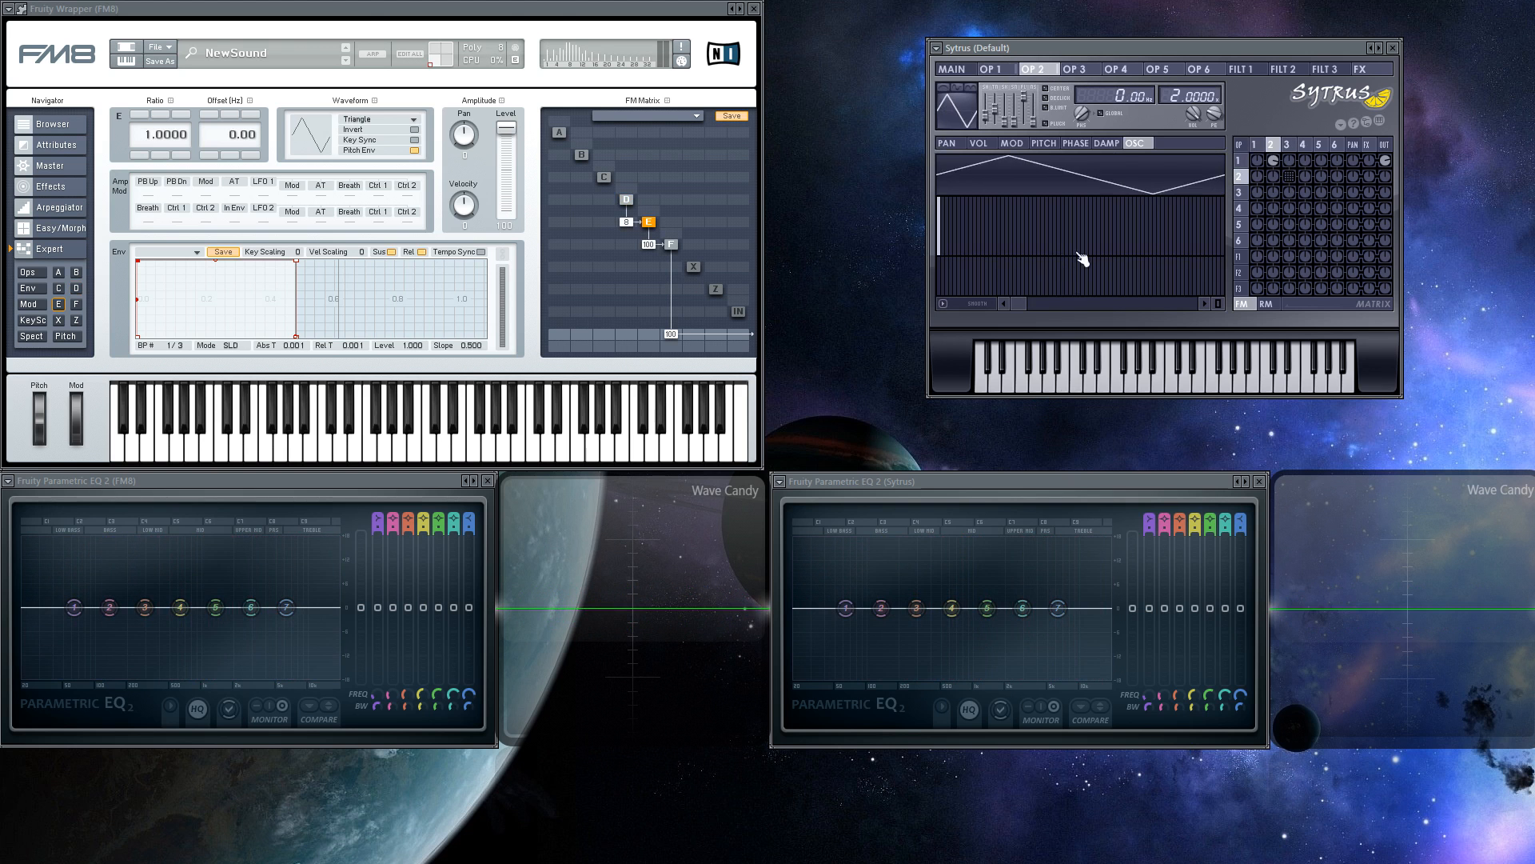
Make operator 3 modulate operator 2 again in the Sytrus matrix.
left_click(953, 70)
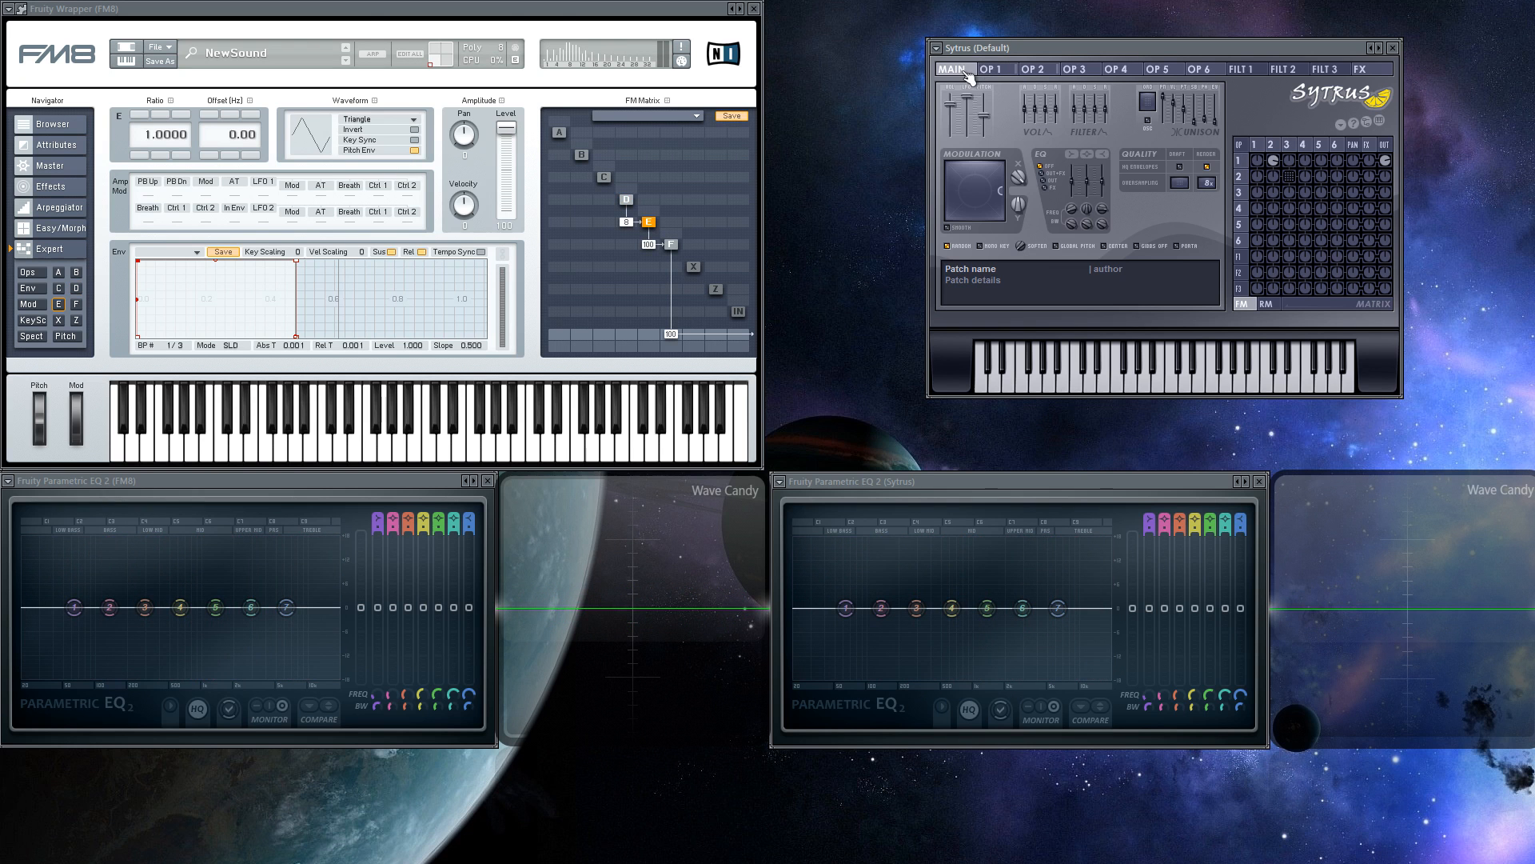
left_click_drag(1291, 177, 1292, 148)
Play the FM8 sound while sweeping operator E's level.
left_click(399, 12)
key("z")
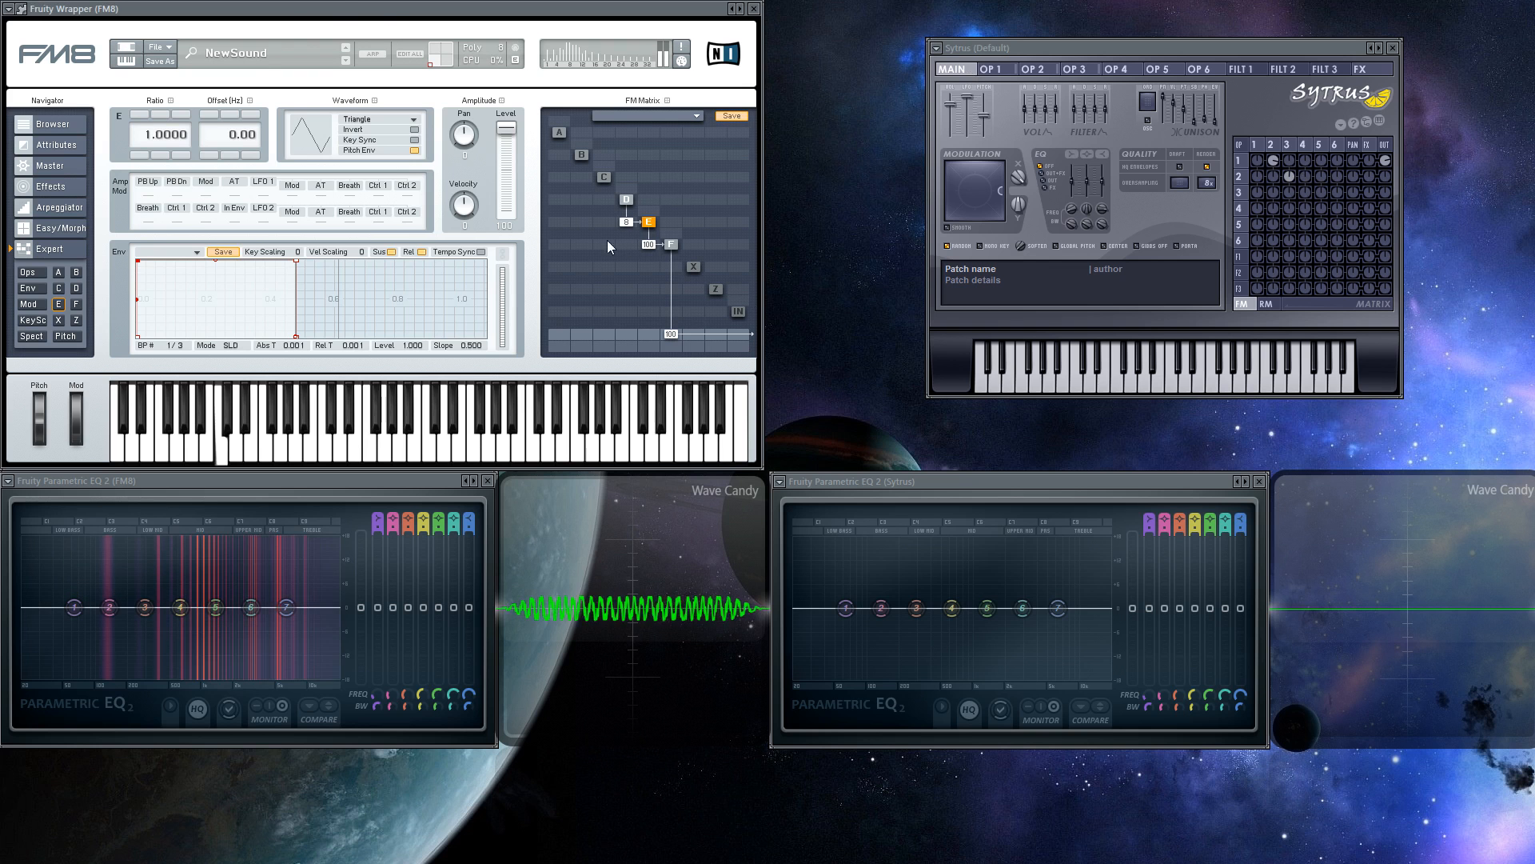
left_click_drag(499, 152, 551, 5)
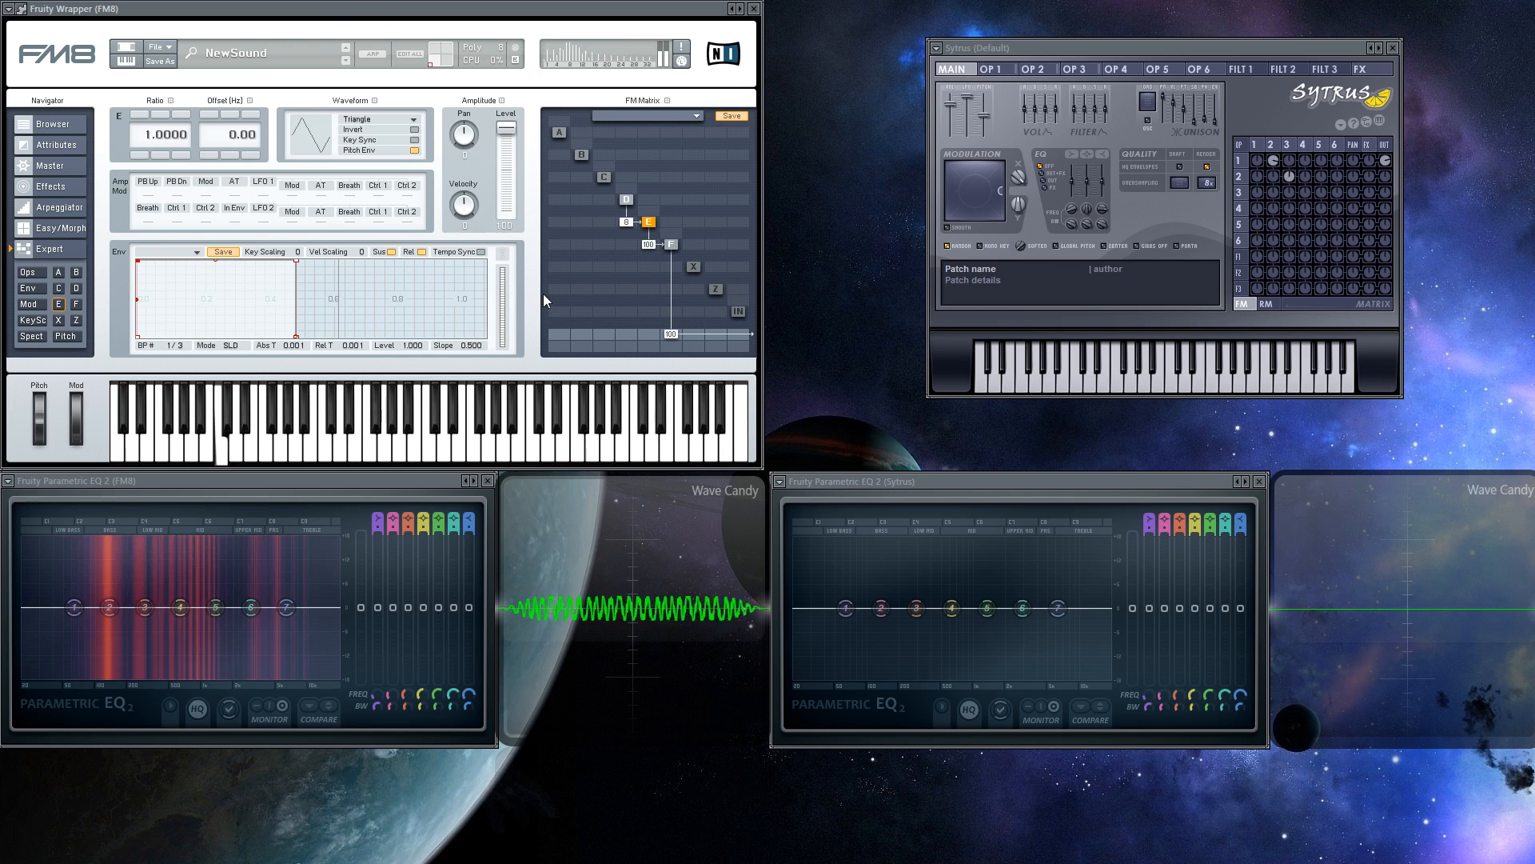
Play the same note alternately in Sytrus and FM8 to compare their spectra and waveforms.
left_click(1088, 41)
key("z")
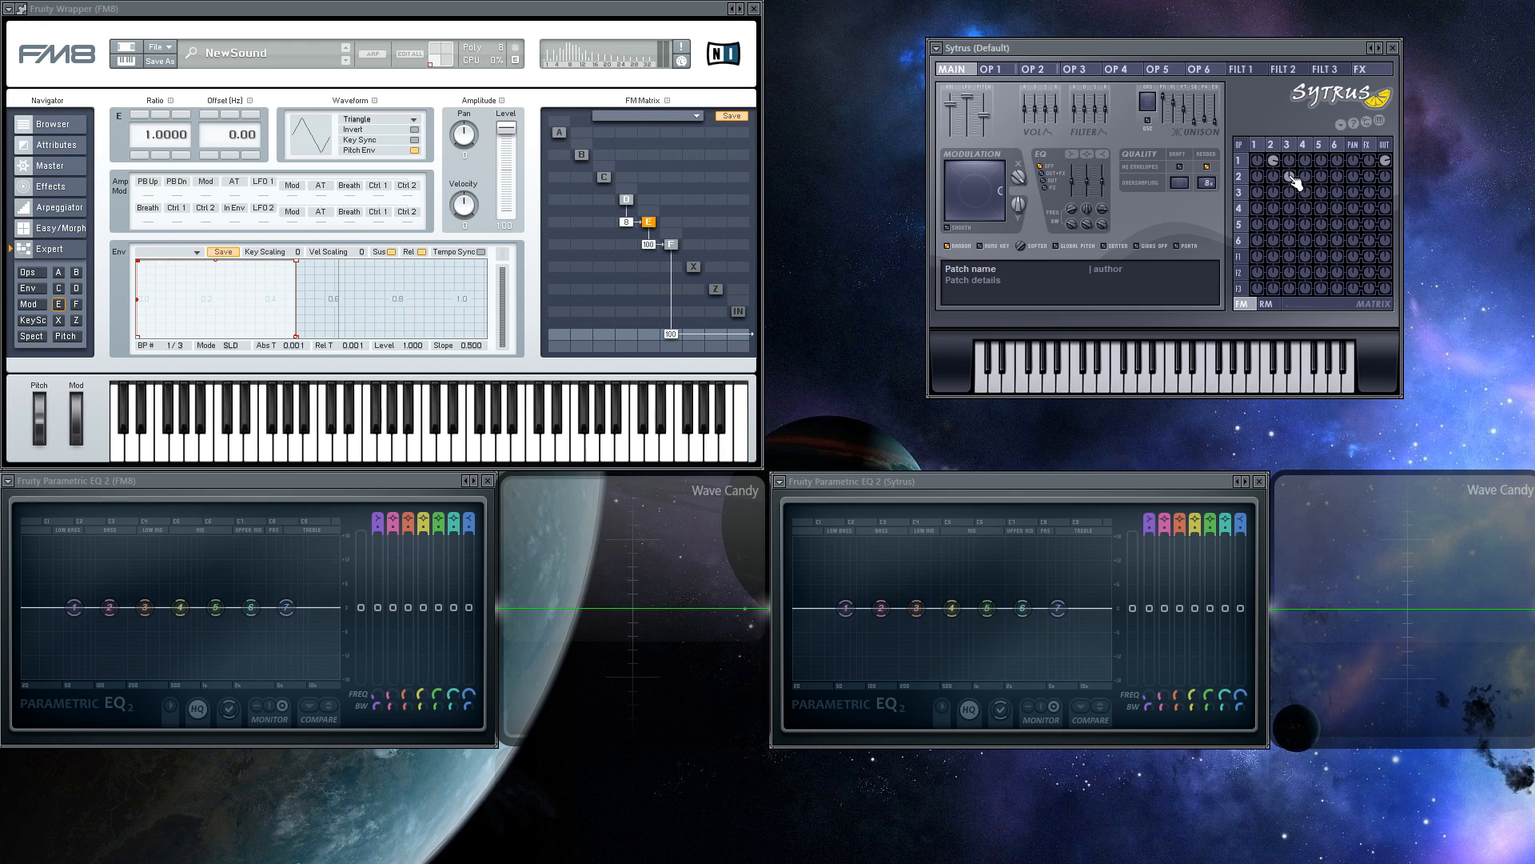
key("z")
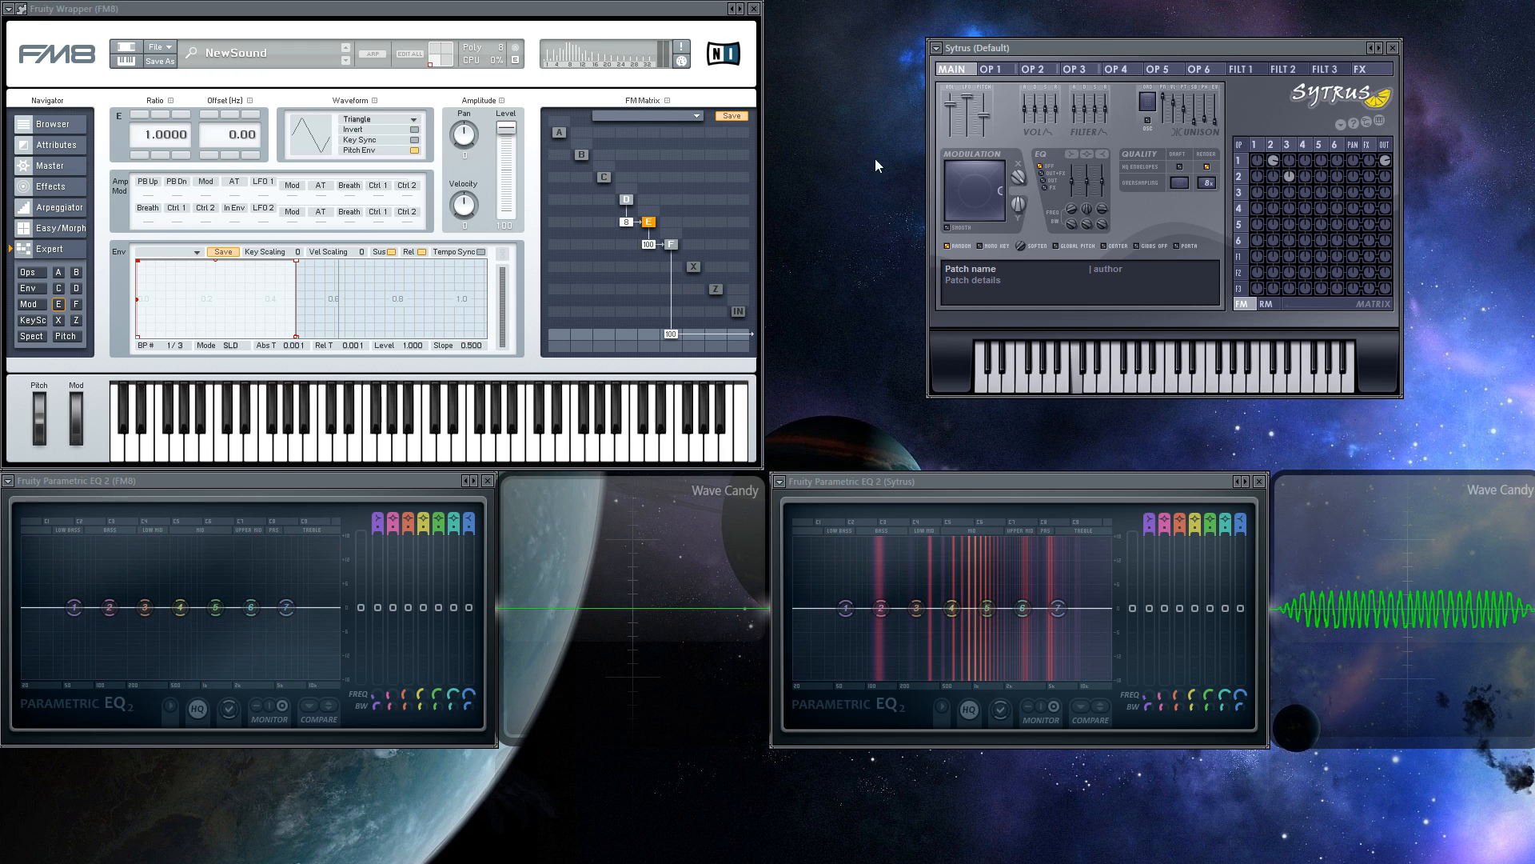
left_click(514, 7)
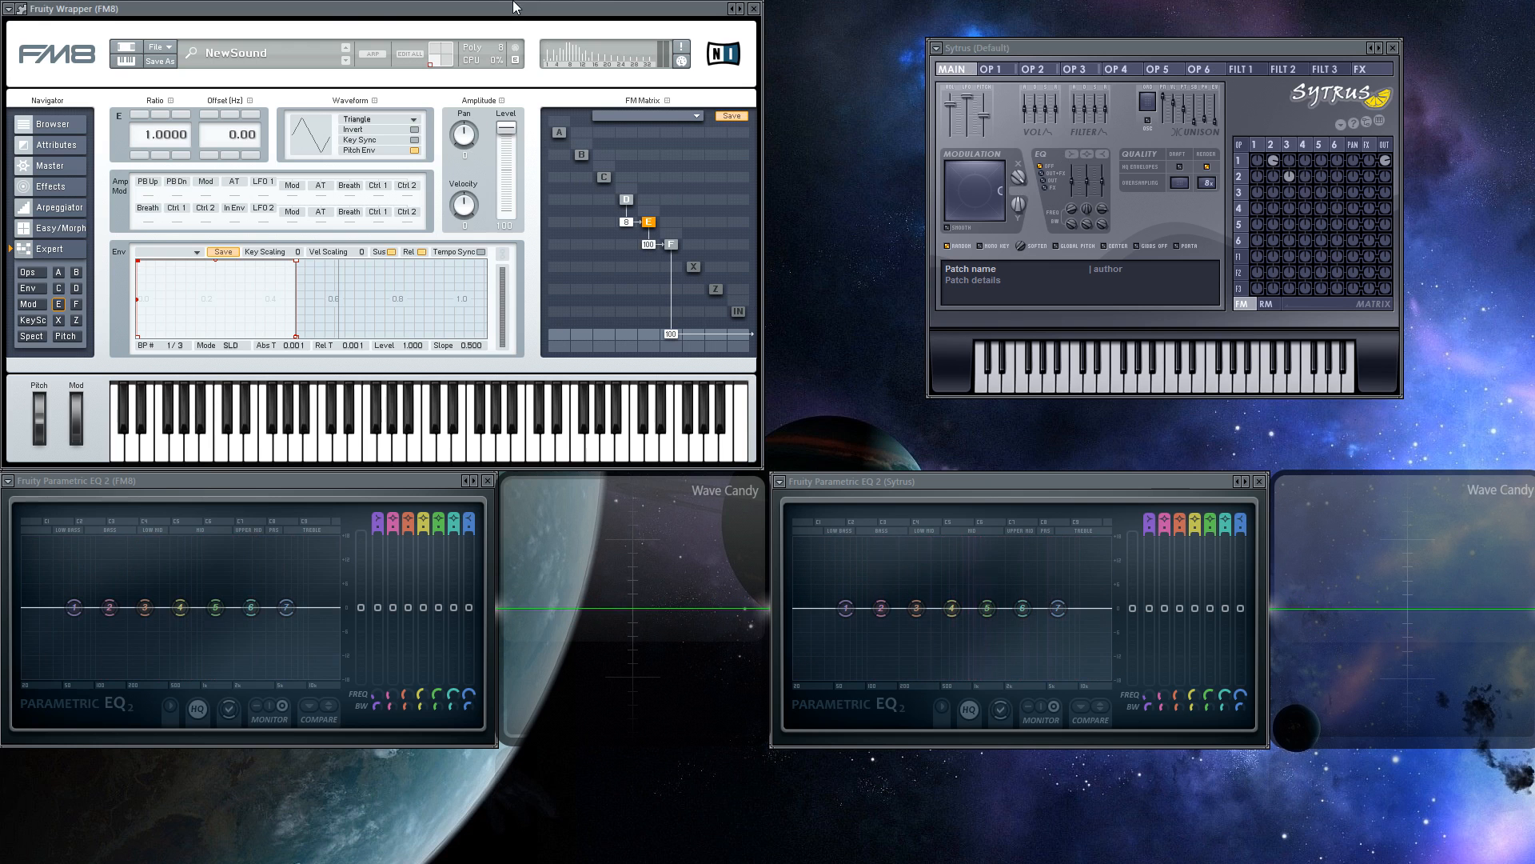
key("z")
left_click_drag(510, 132, 1025, 45)
left_click(1048, 42)
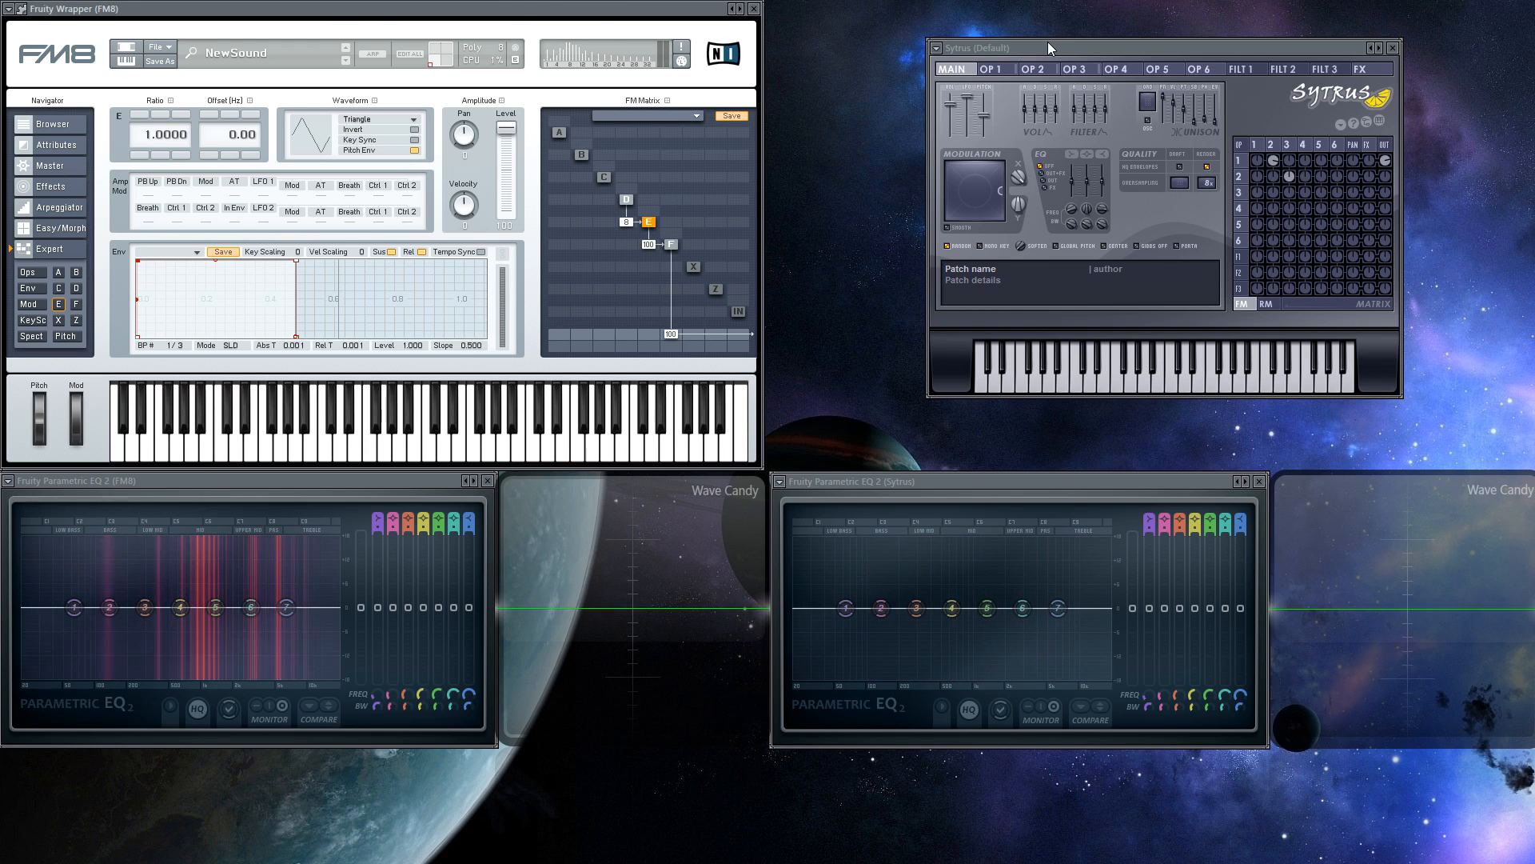
key("z")
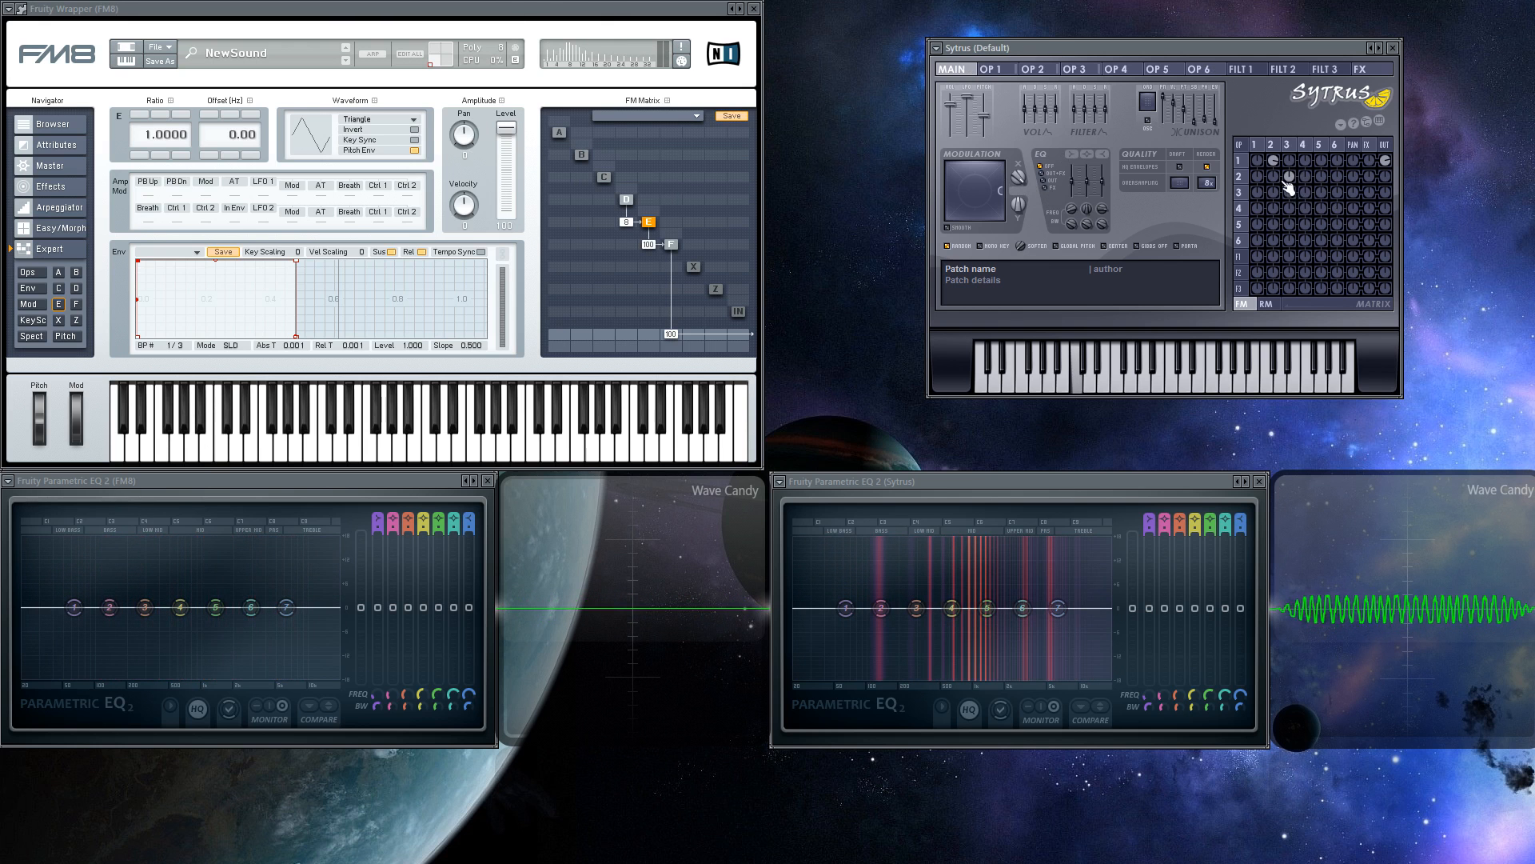
Fine-tune operator 3's modulation of operator 2 in the Sytrus matrix, and replay the note in FM8 for comparison.
left_click_drag(1290, 176, 1296, 183)
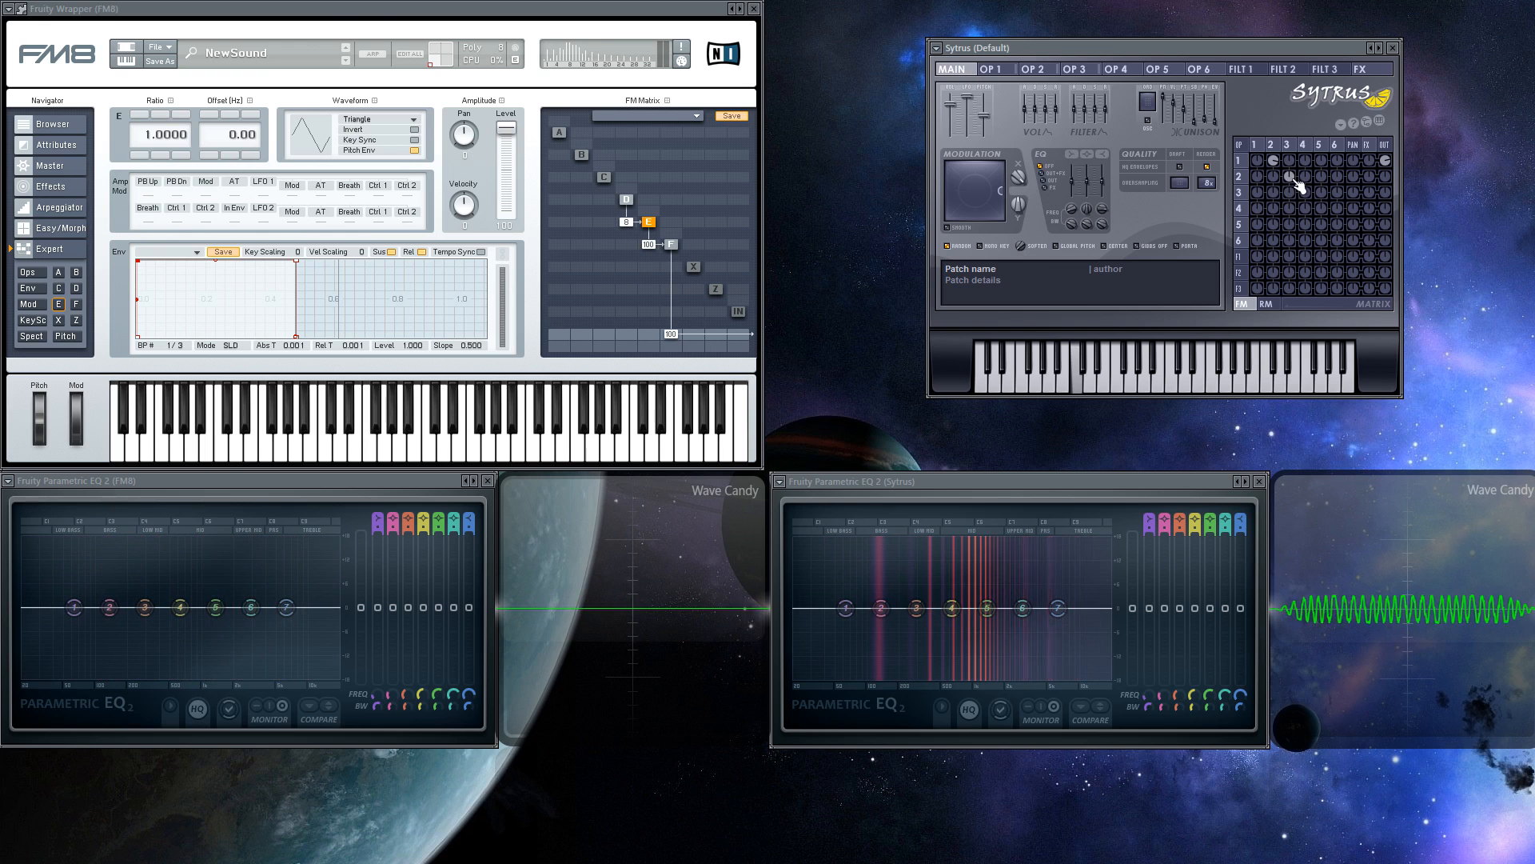
left_click(548, 12)
key("z")
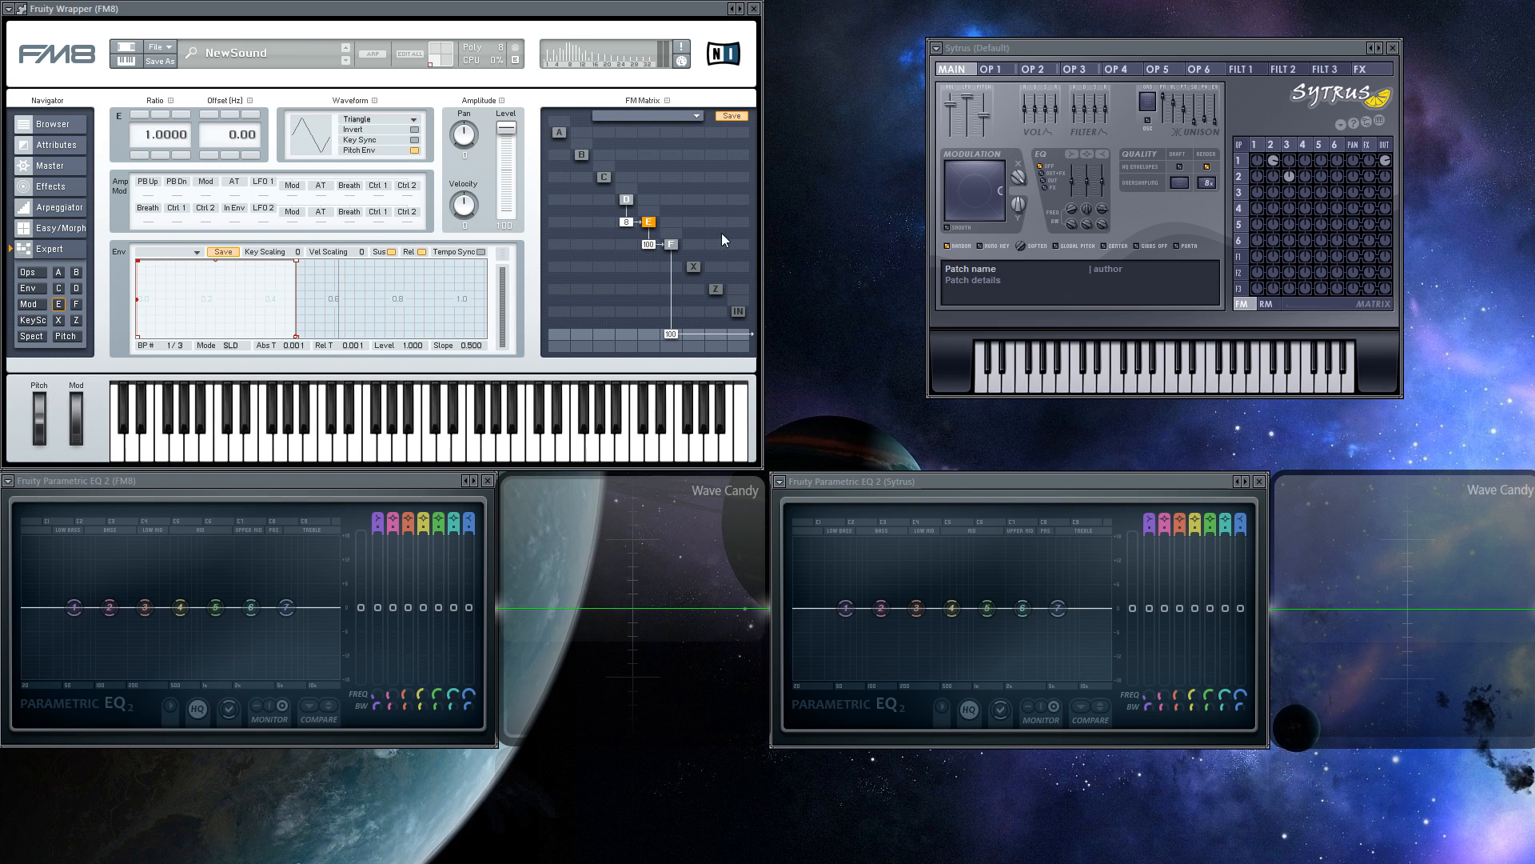
Add modulation from operator F back into operator E in the FM8 matrix, and sweep operator F's level down and back to maximum.
left_click(670, 244)
left_click_drag(673, 220, 672, 215)
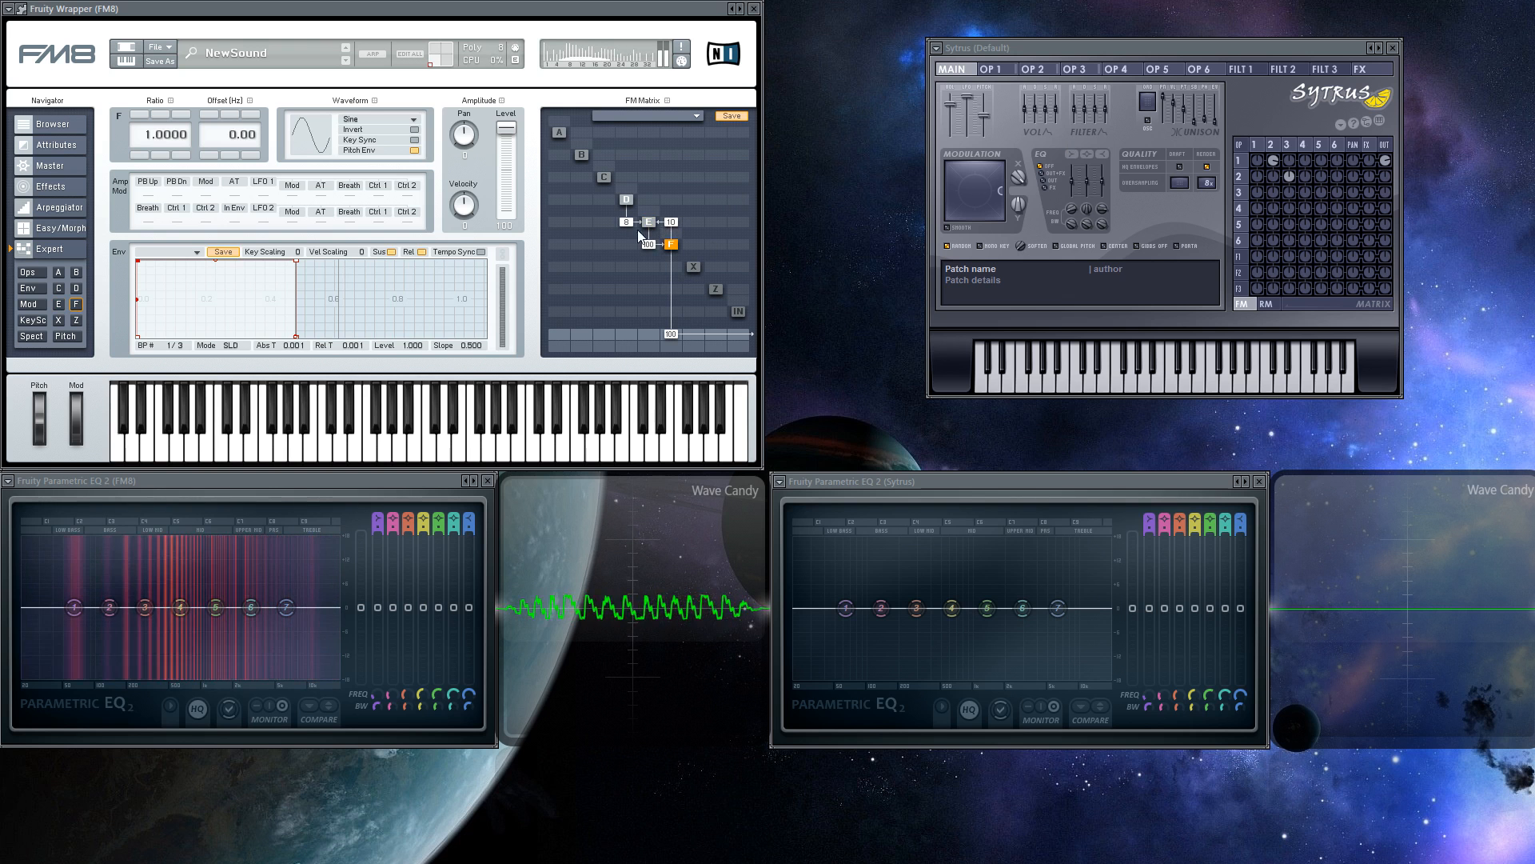
left_click_drag(509, 129, 514, 312)
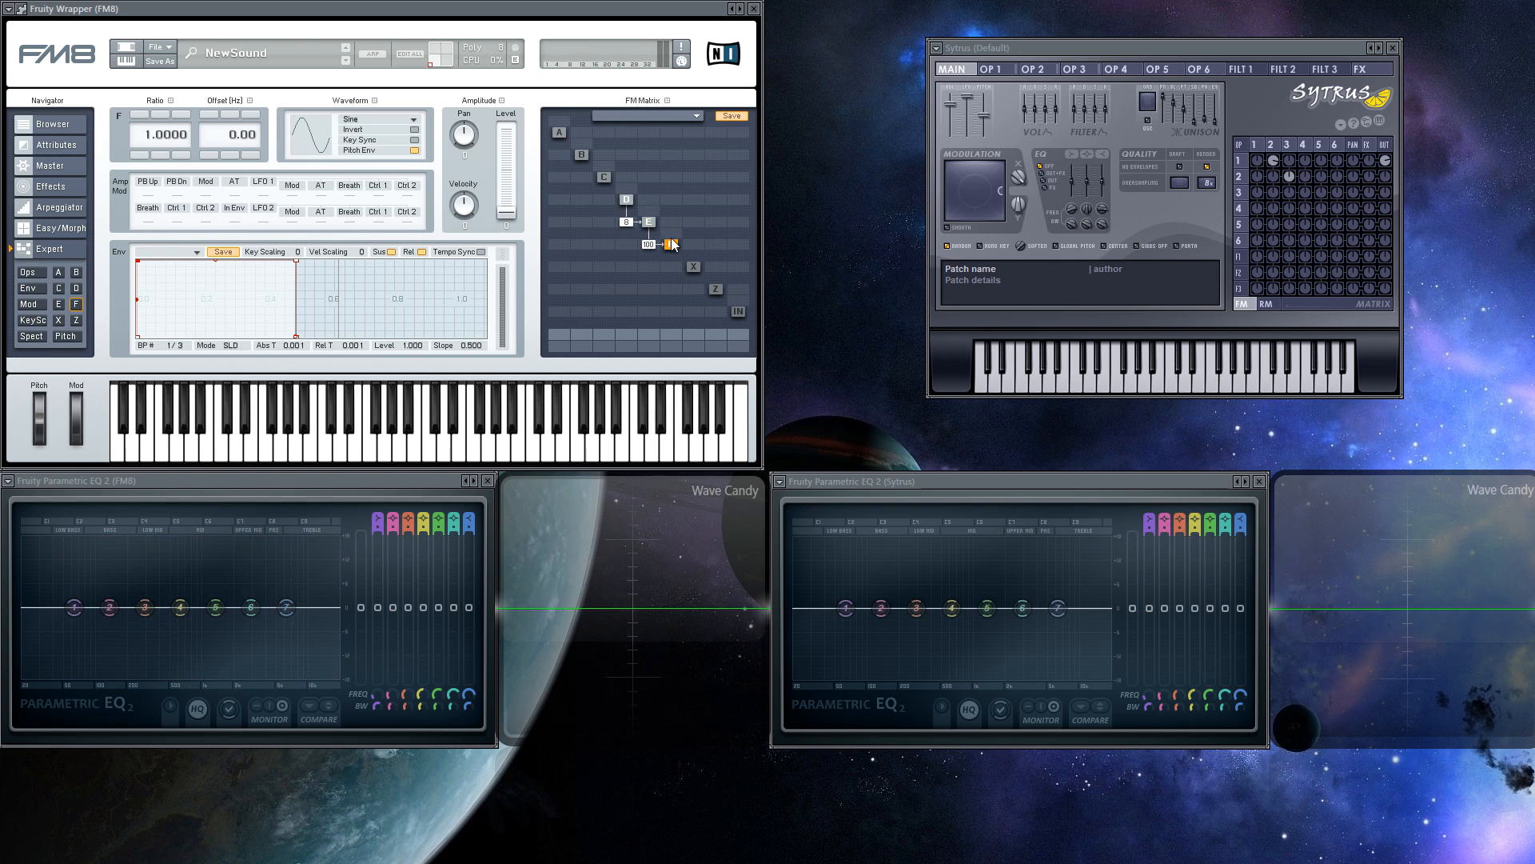
left_click_drag(511, 204, 507, 129)
Play the FM8 feedback patch while sweeping operator E's level, and leave the level near the middle of its range.
left_click(649, 221)
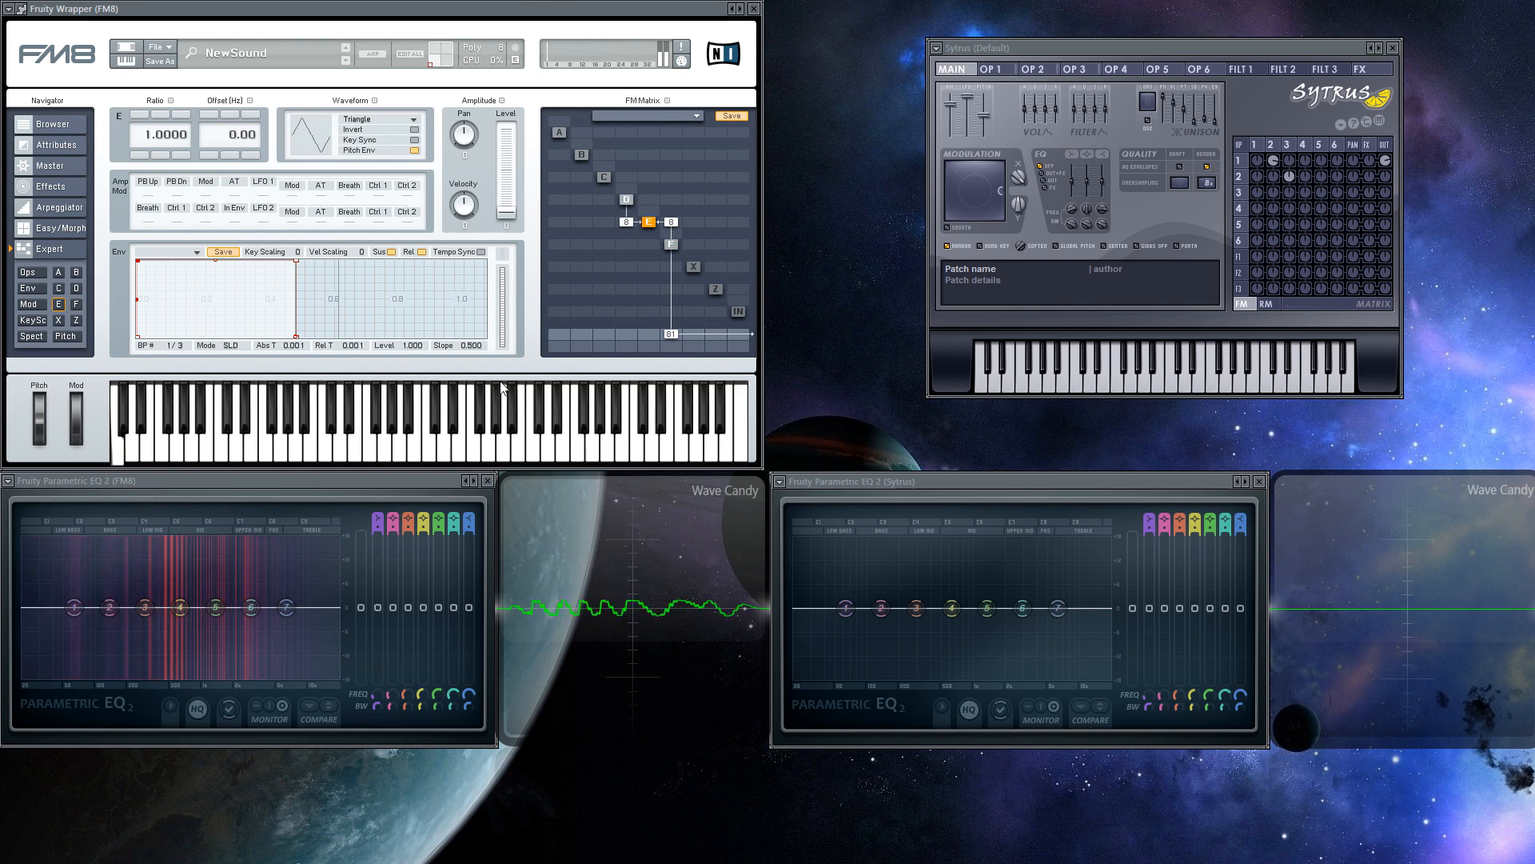
left_click_drag(649, 244, 665, 134)
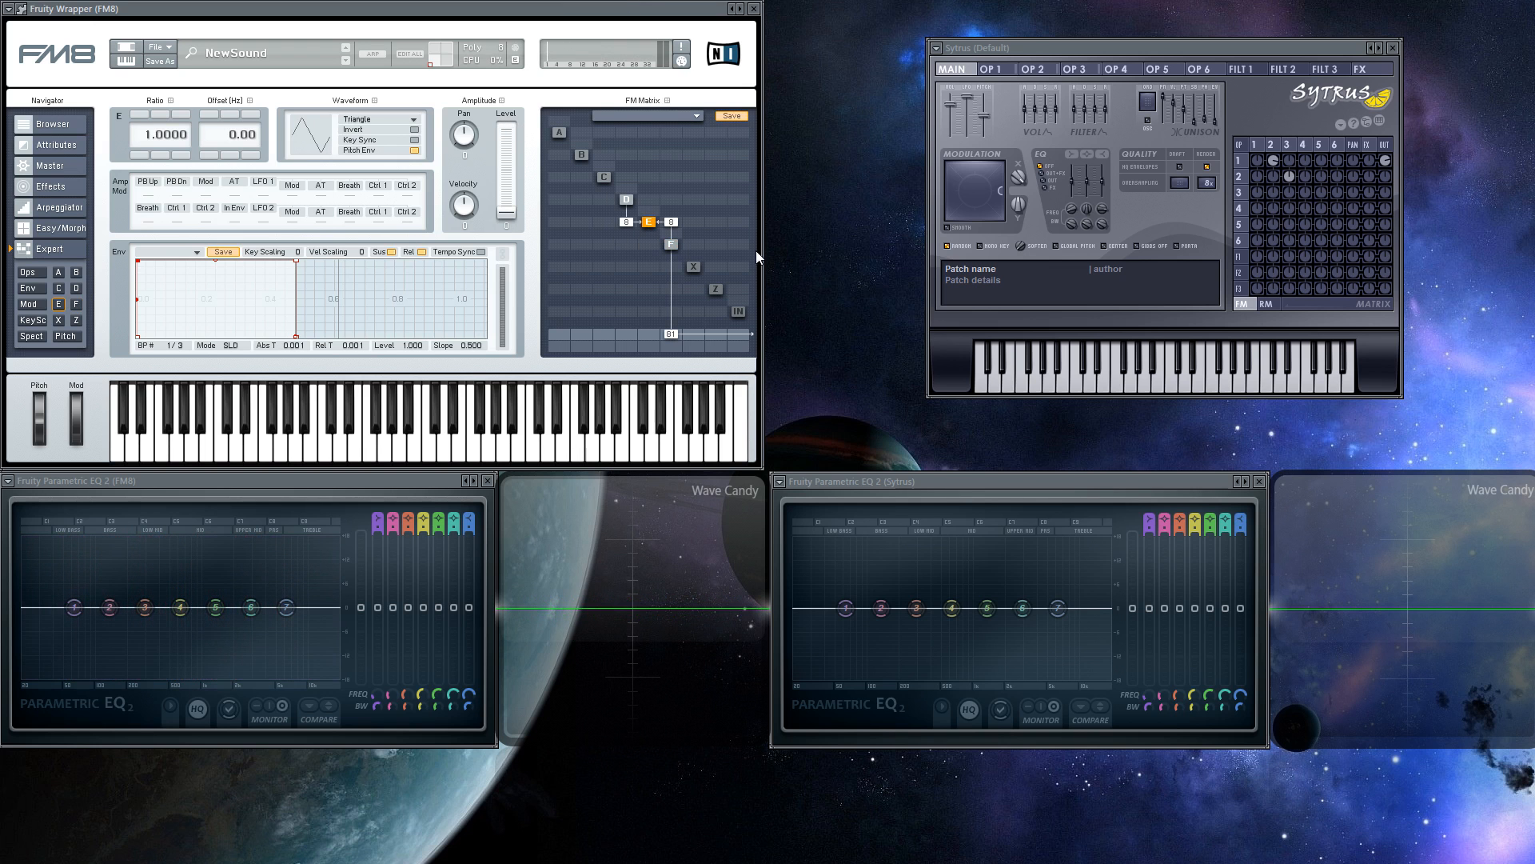
left_click(1097, 58)
left_click_drag(507, 209, 509, 170)
Make operator 1 modulate operator 2 in the Sytrus matrix, checking the oscillator waveforms of both operators.
left_click(1117, 49)
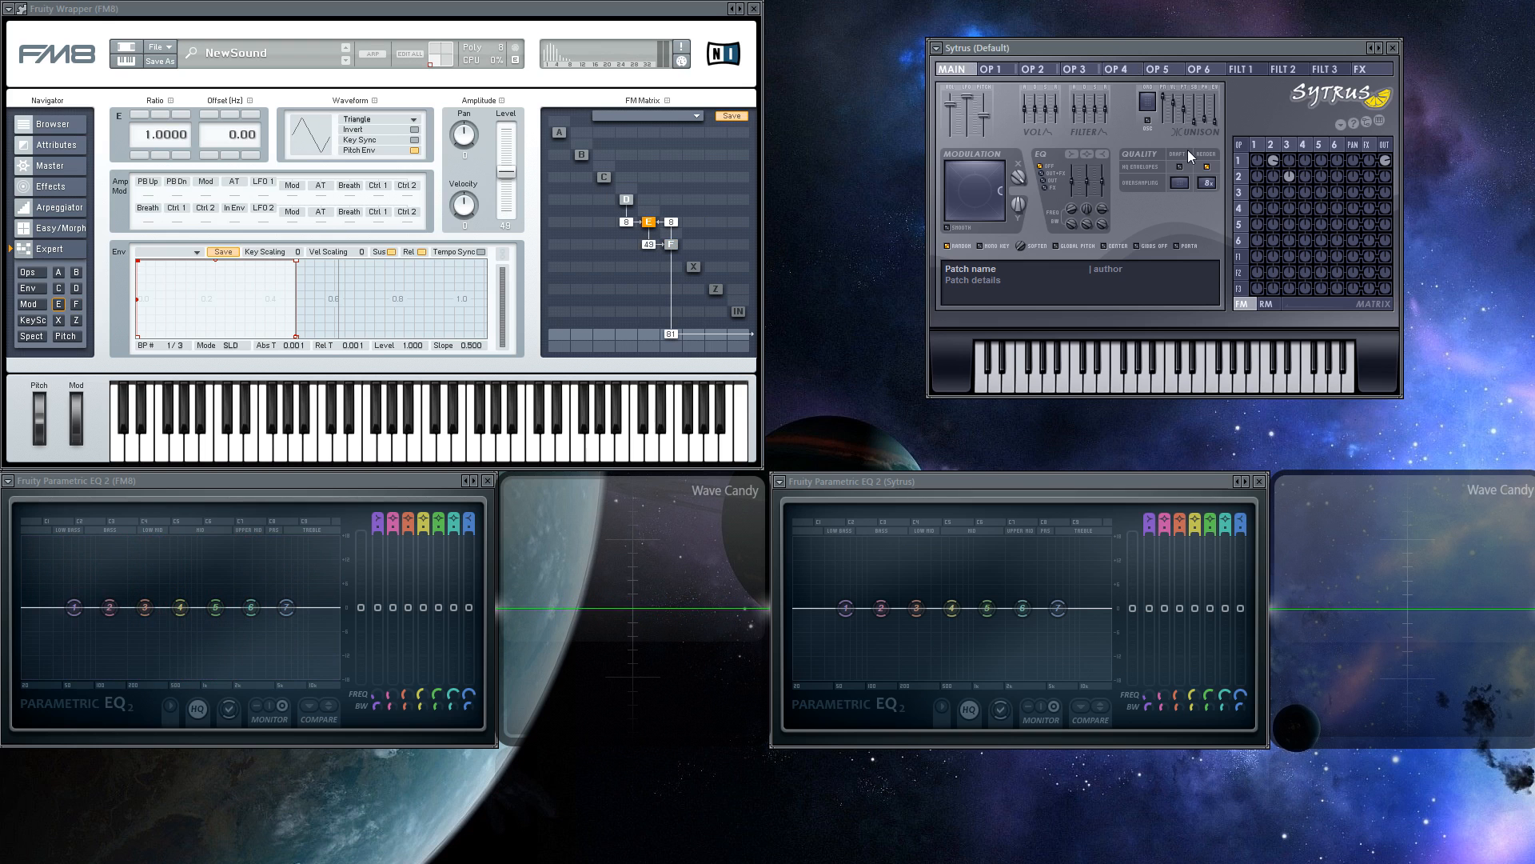
left_click(1271, 145)
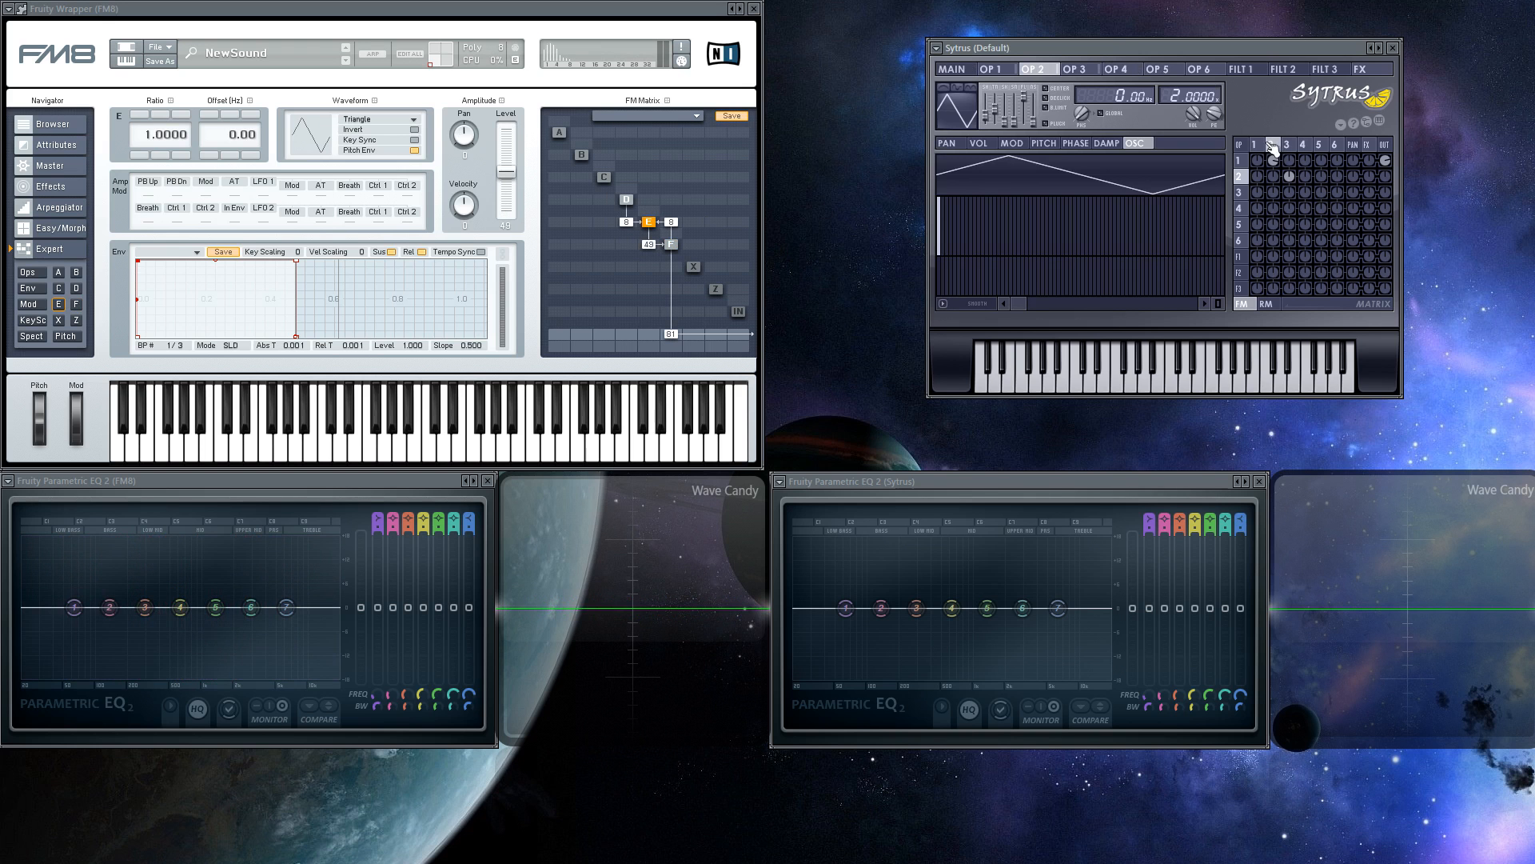
left_click(1257, 146)
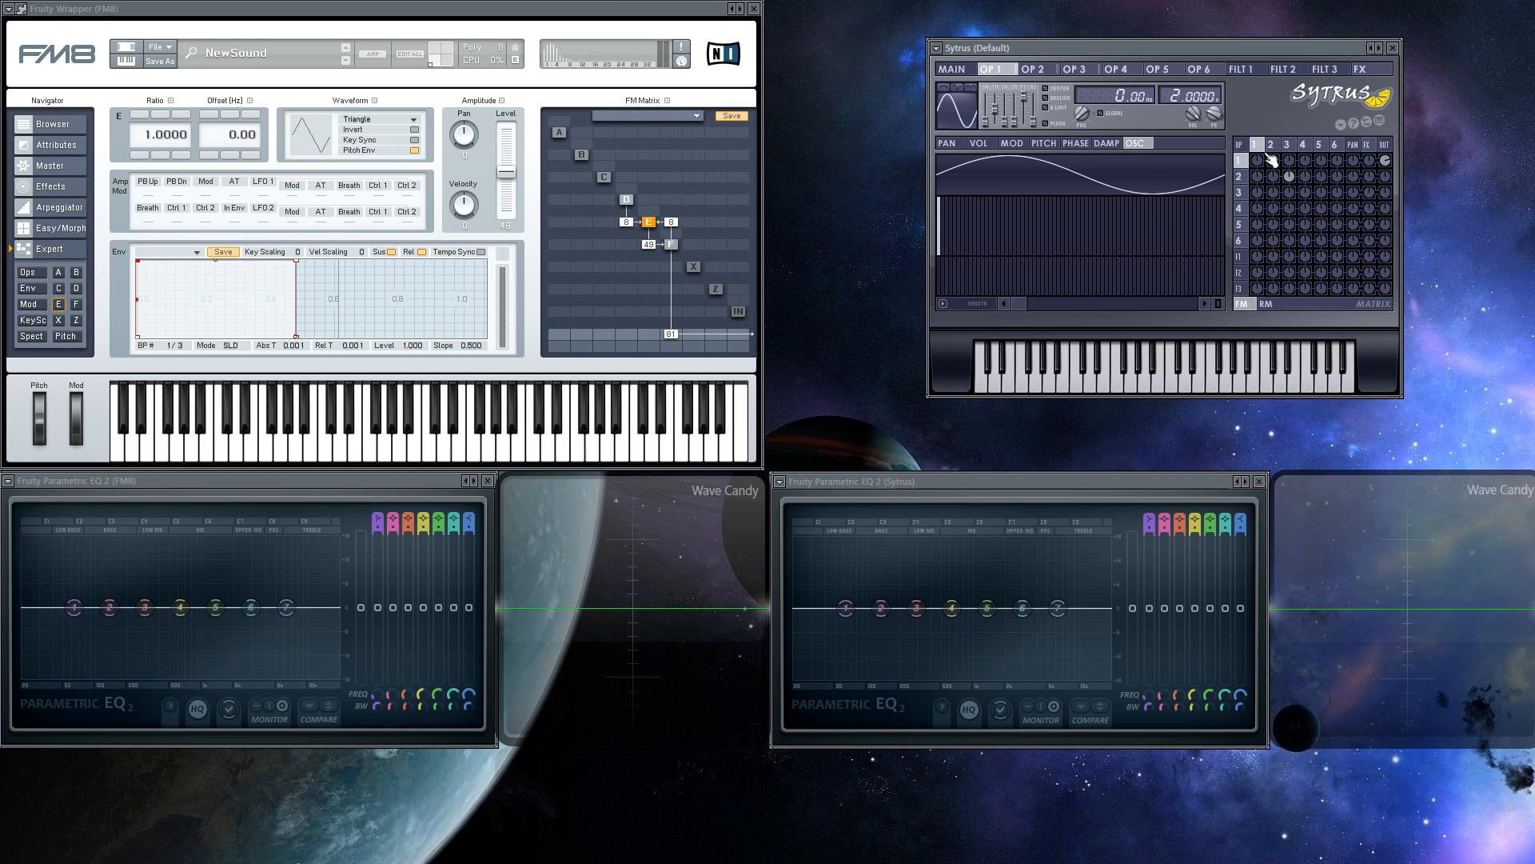
left_click_drag(1258, 178, 1239, 74)
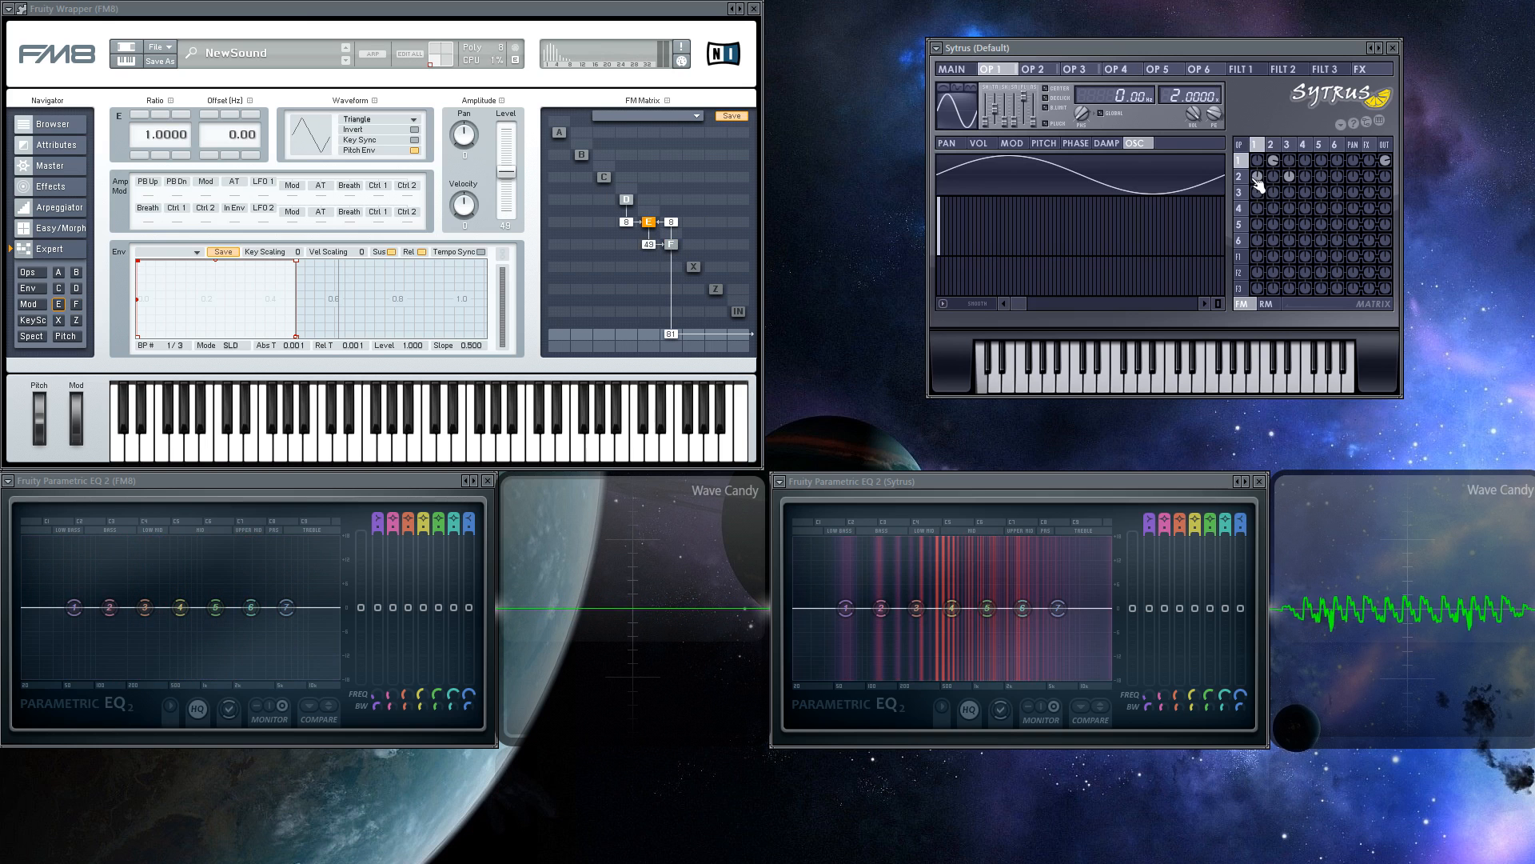
left_click(1032, 68)
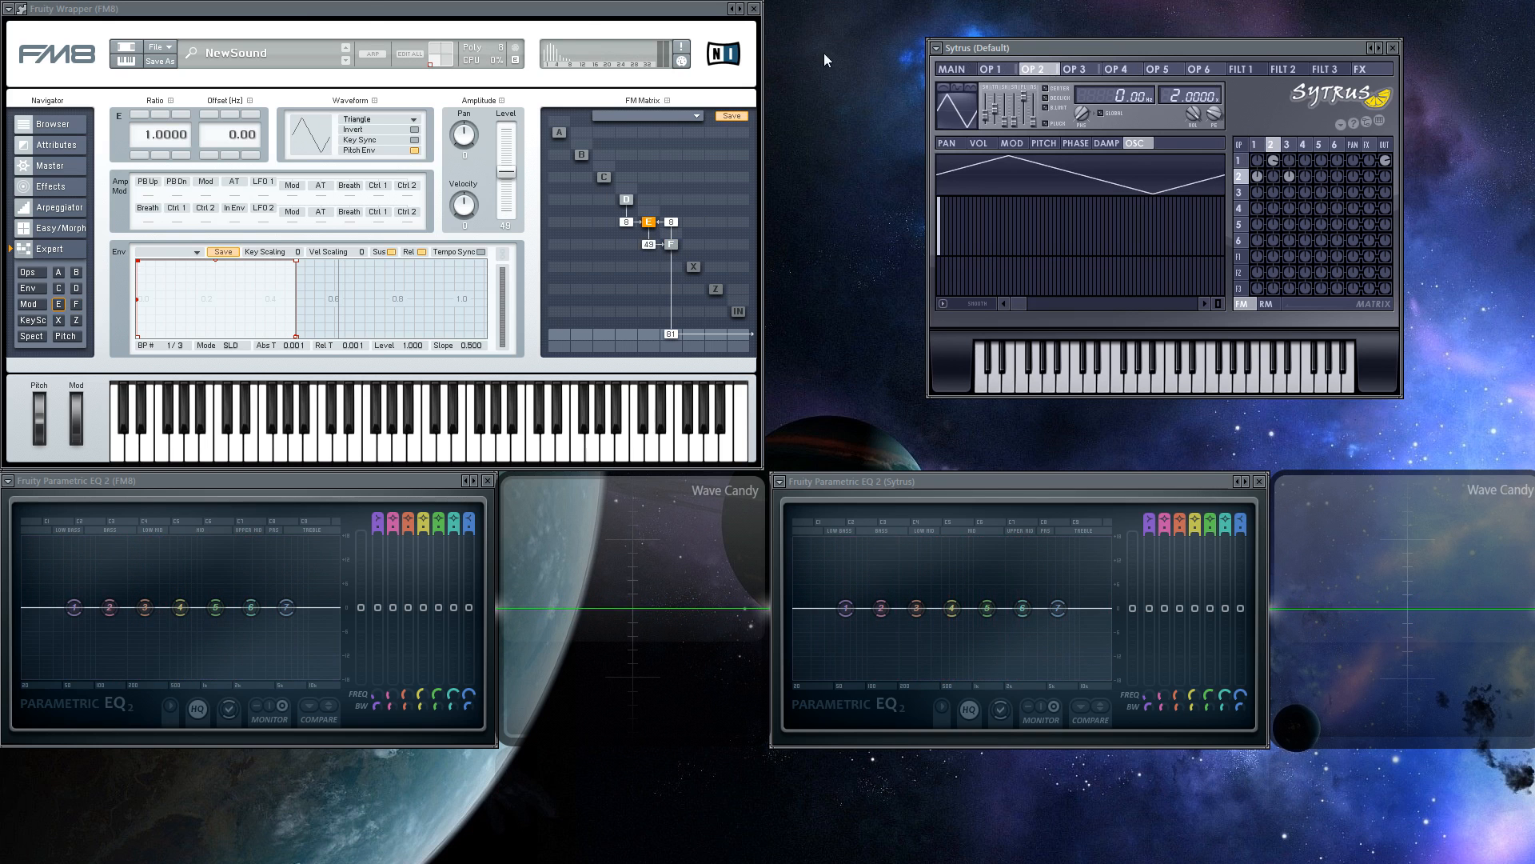
Raise operator E's level to maximum in FM8, and return Sytrus to its main page.
left_click(368, 11)
left_click_drag(508, 172, 510, 126)
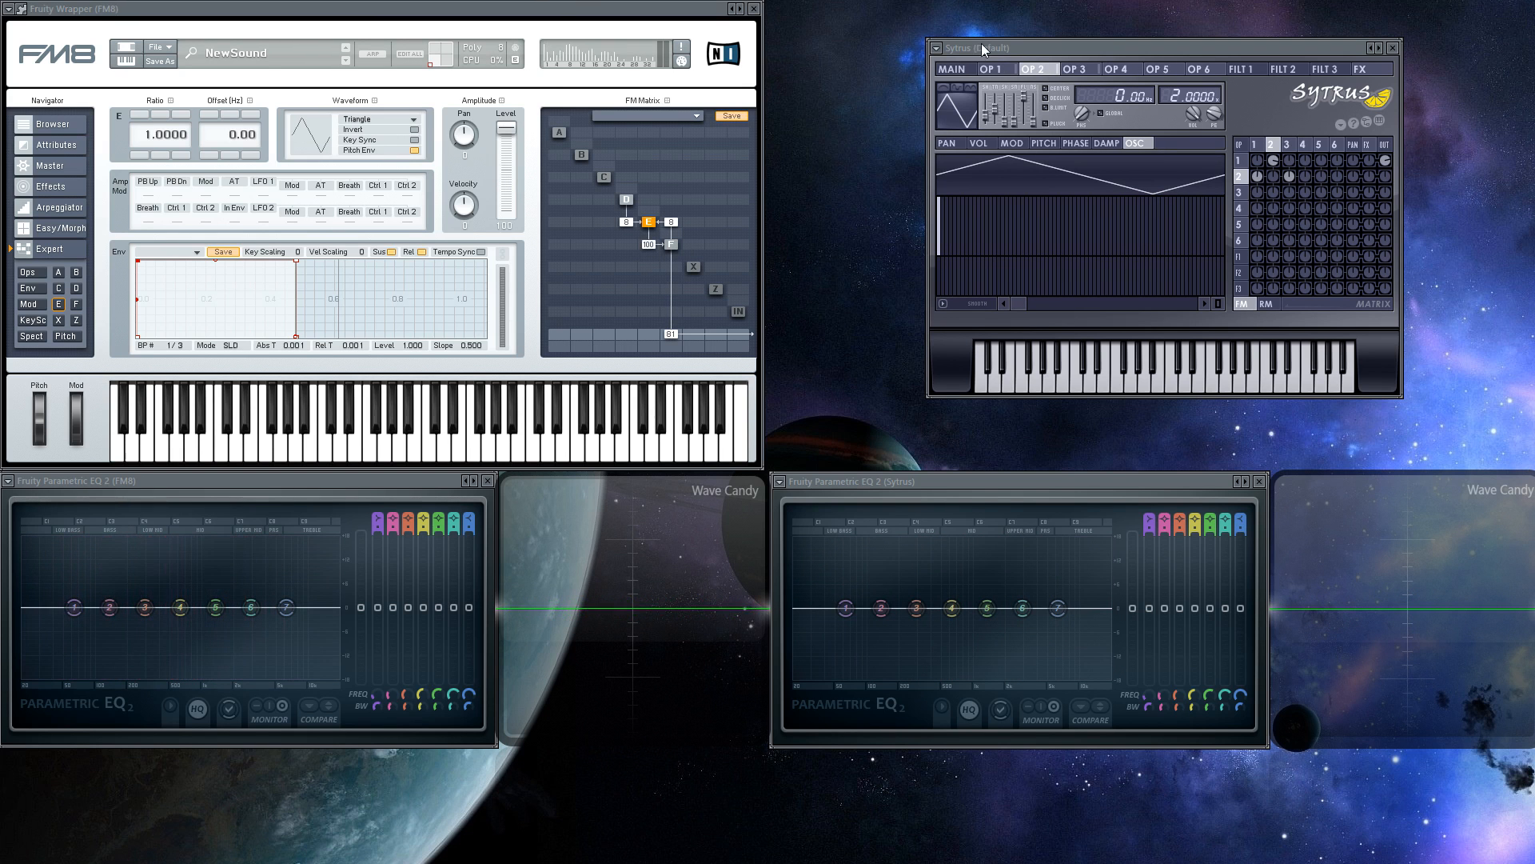
left_click(953, 70)
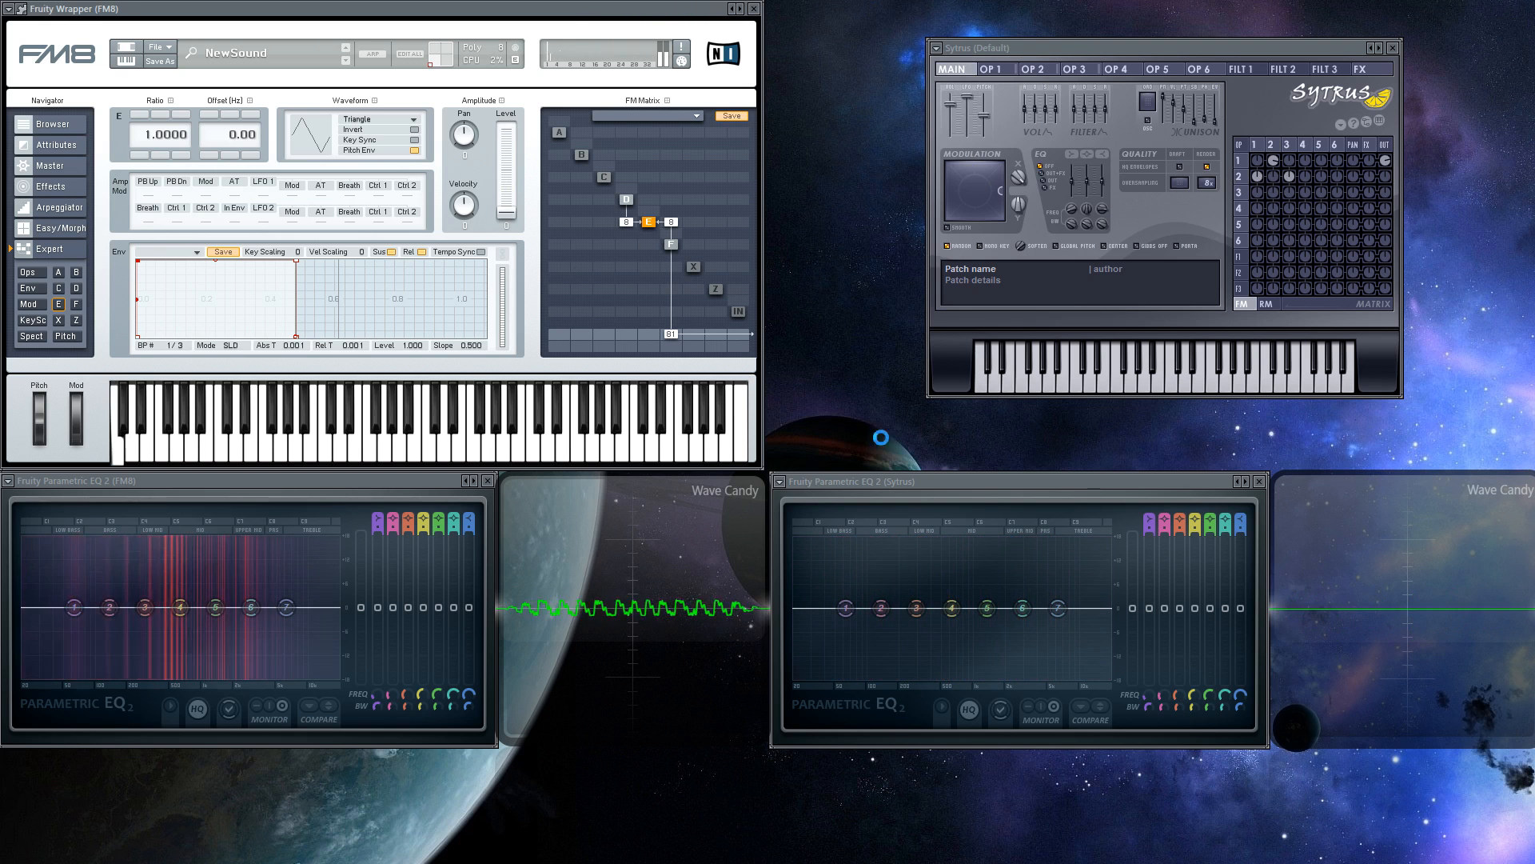
Play Sytrus and FM8 in turn to compare the feedback sound, raising operator F's output amount to 100 in the FM8 matrix.
left_click(1067, 45)
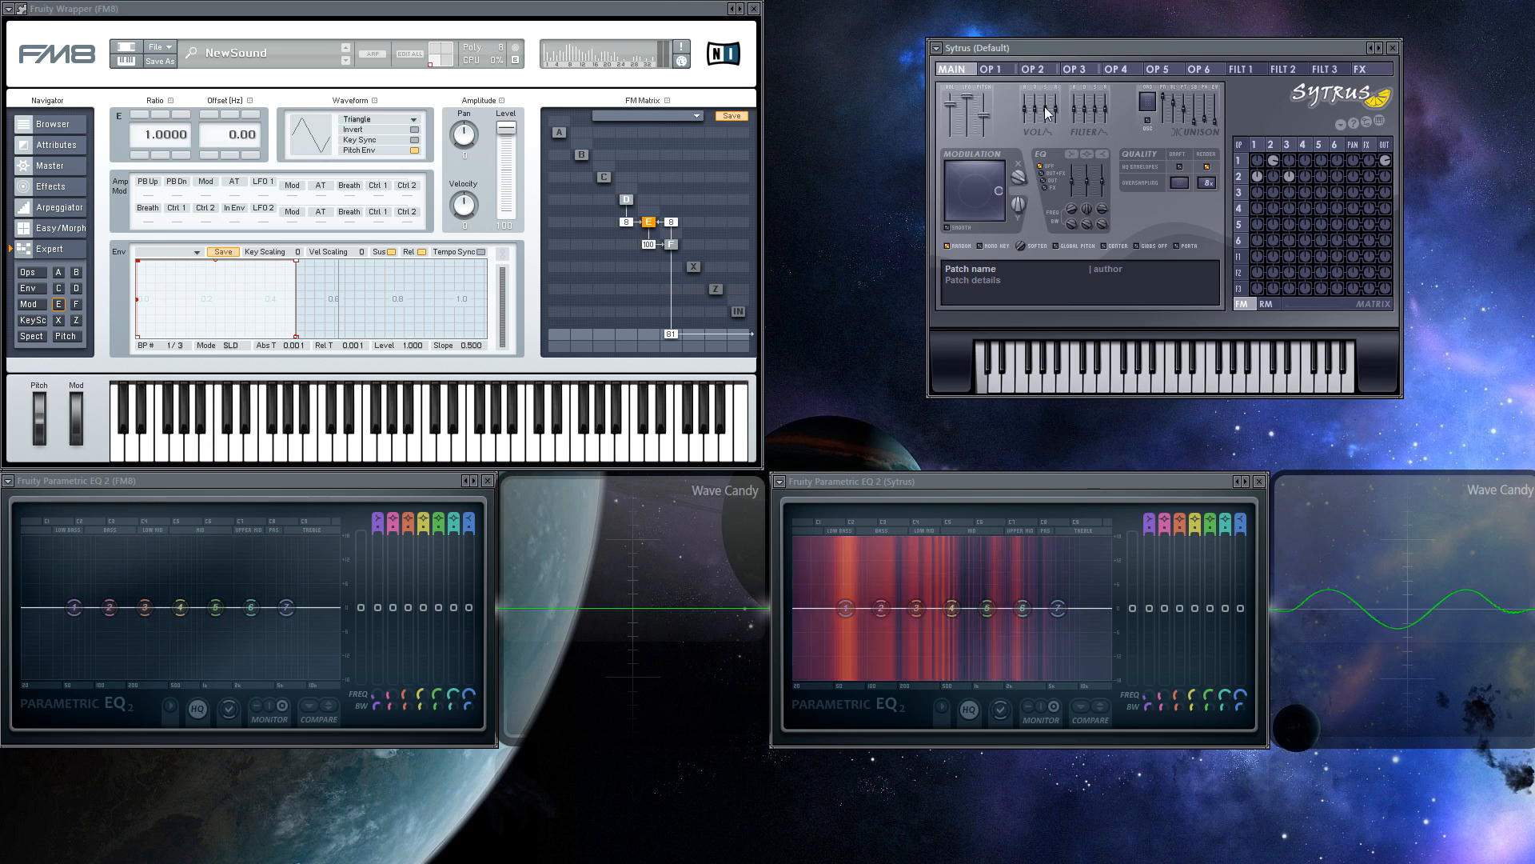
left_click(591, 7)
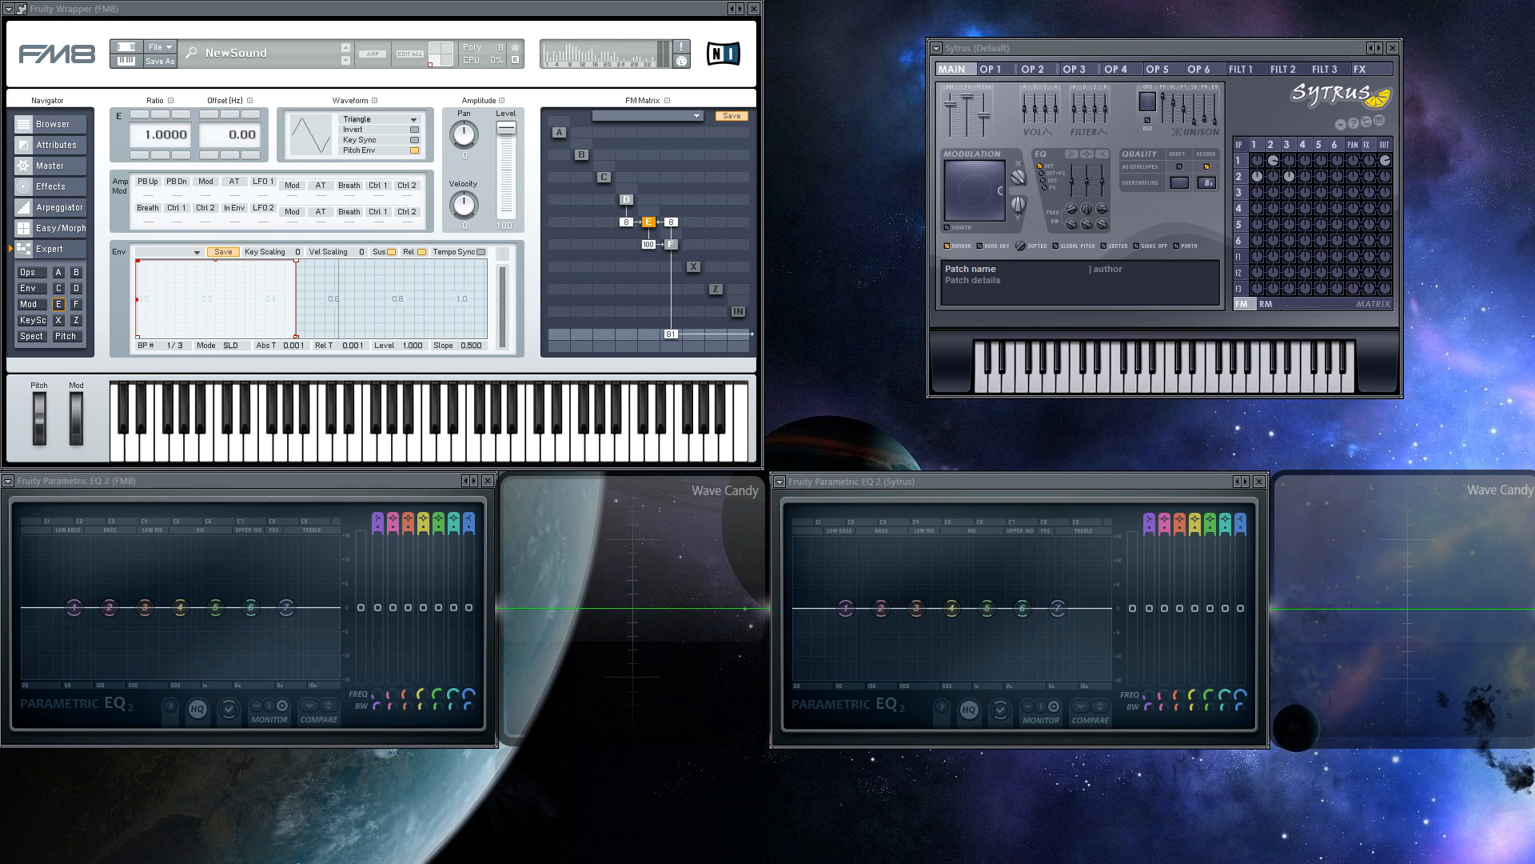
key("space")
left_click_drag(673, 333, 717, 141)
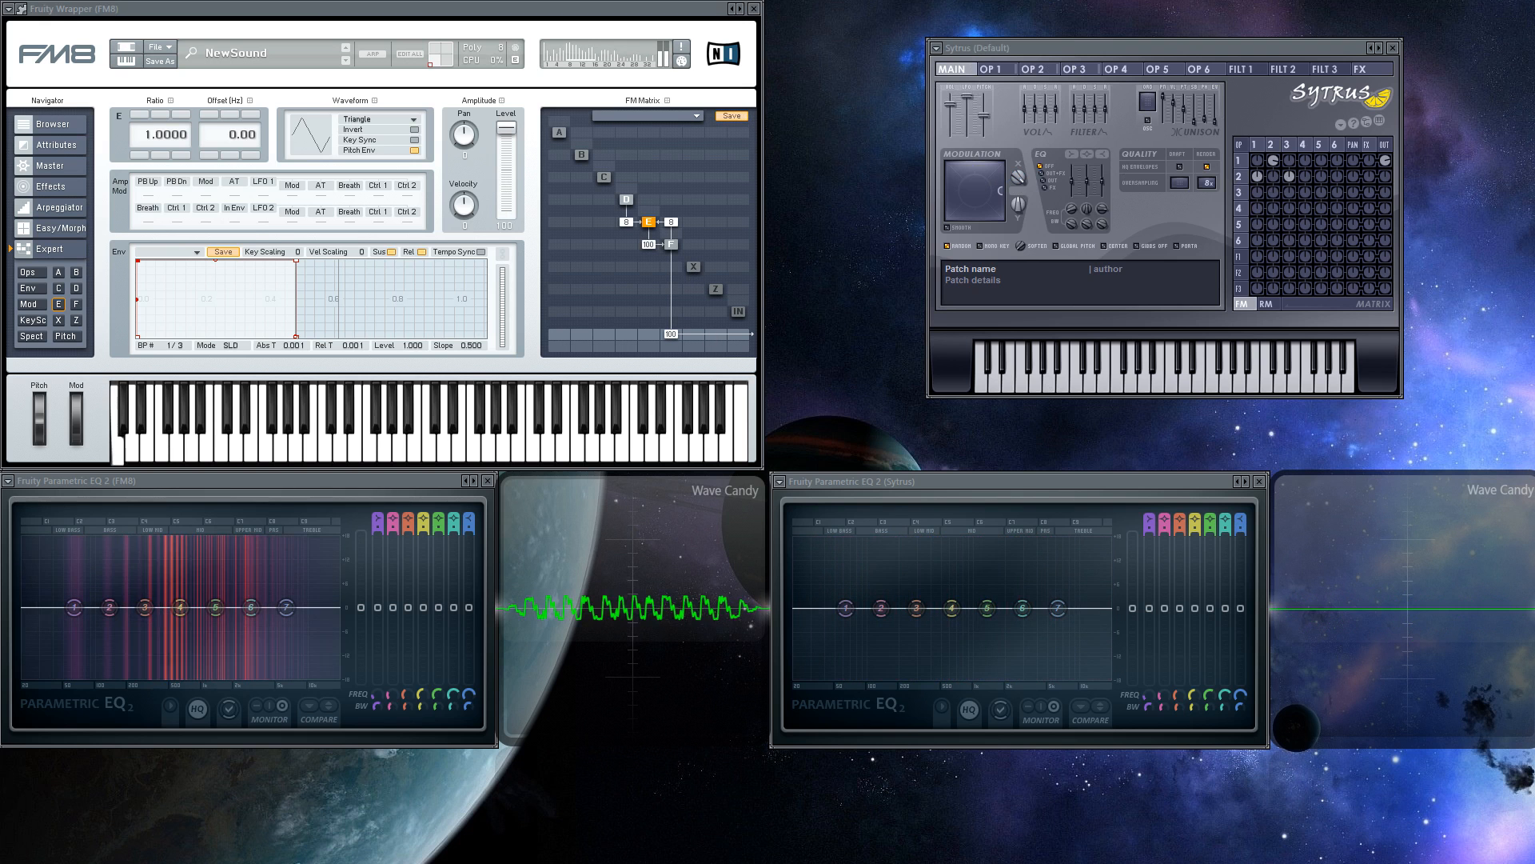
left_click(1073, 44)
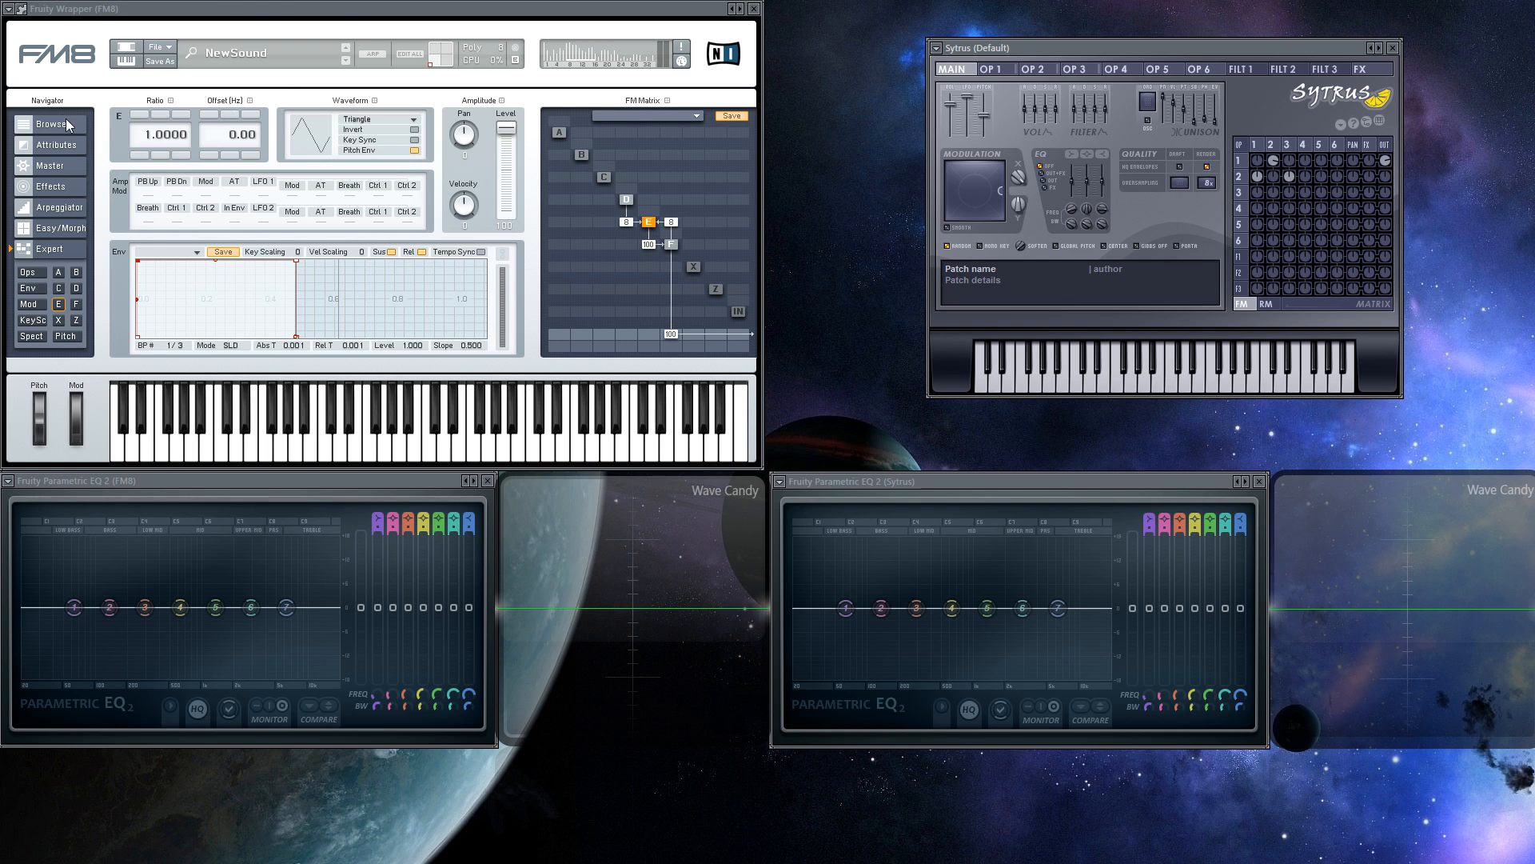
left_click(248, 21)
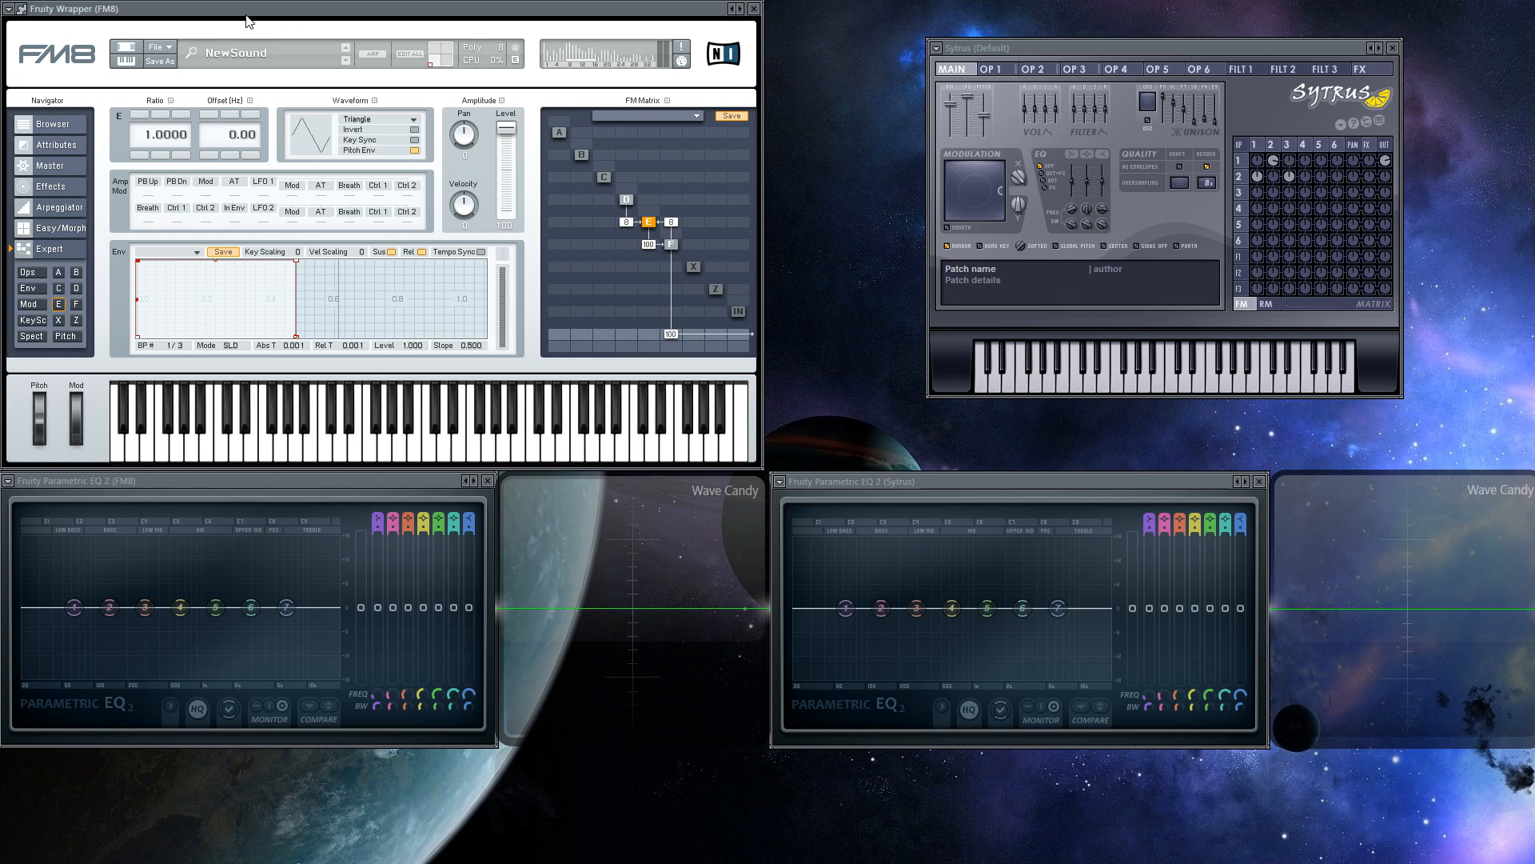